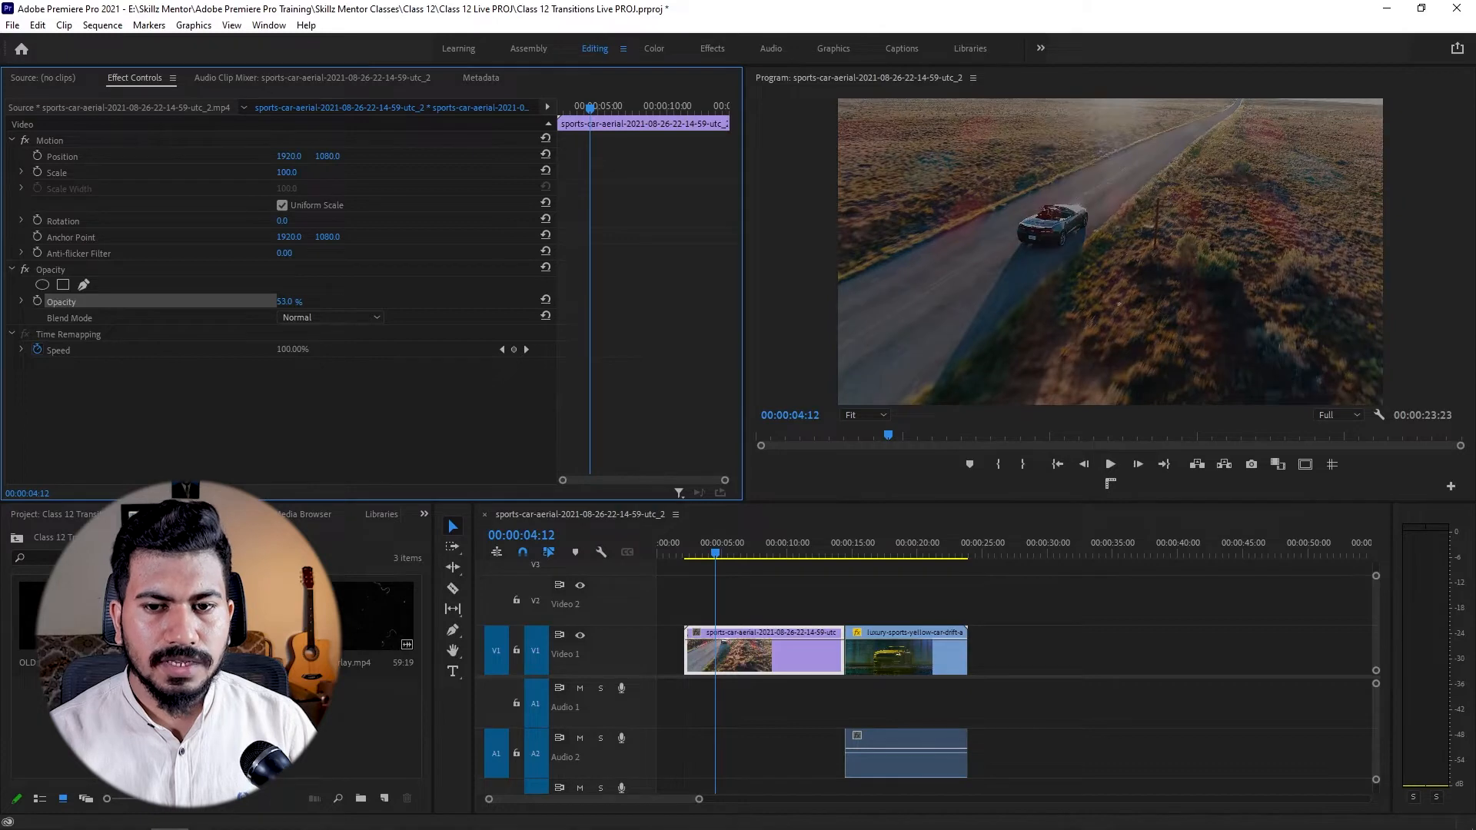
click(314, 316)
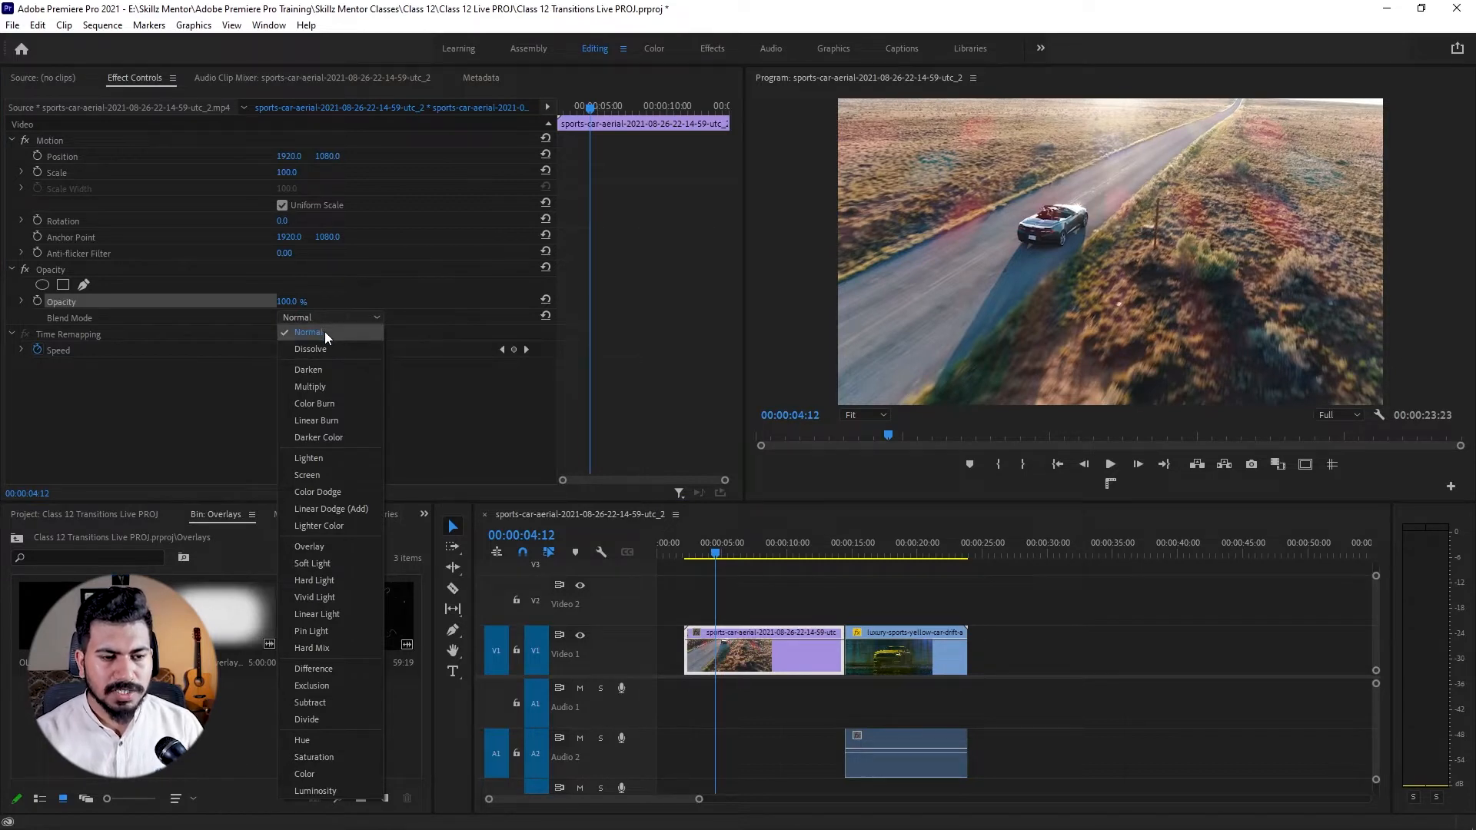
click(324, 330)
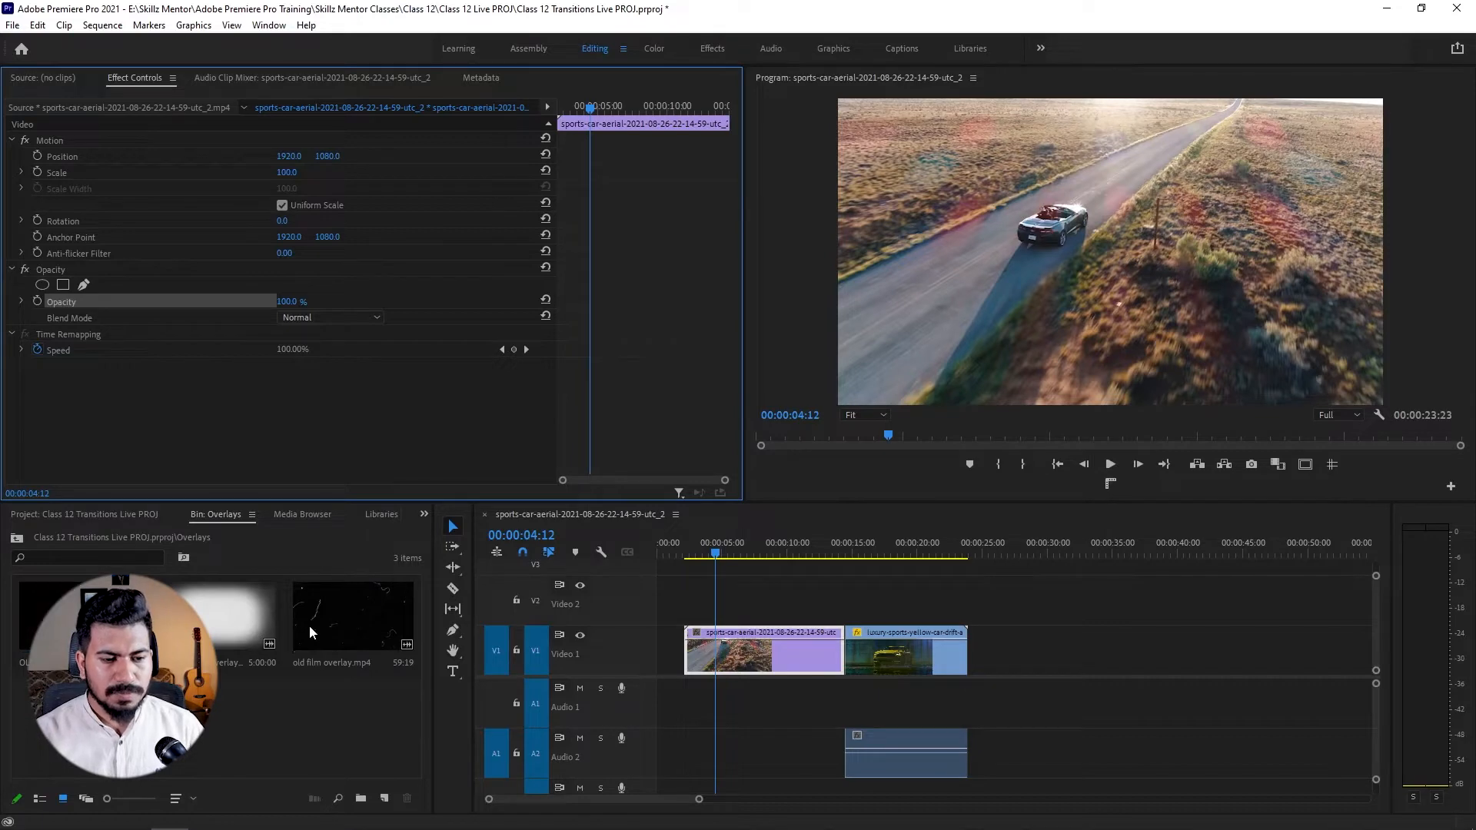
- Place only the video of "Old film grain overlay - 4K - Snowman Digital.mp4" on Video 2, aligned with the start of the sports-car clip
drag(240, 626, 699, 610)
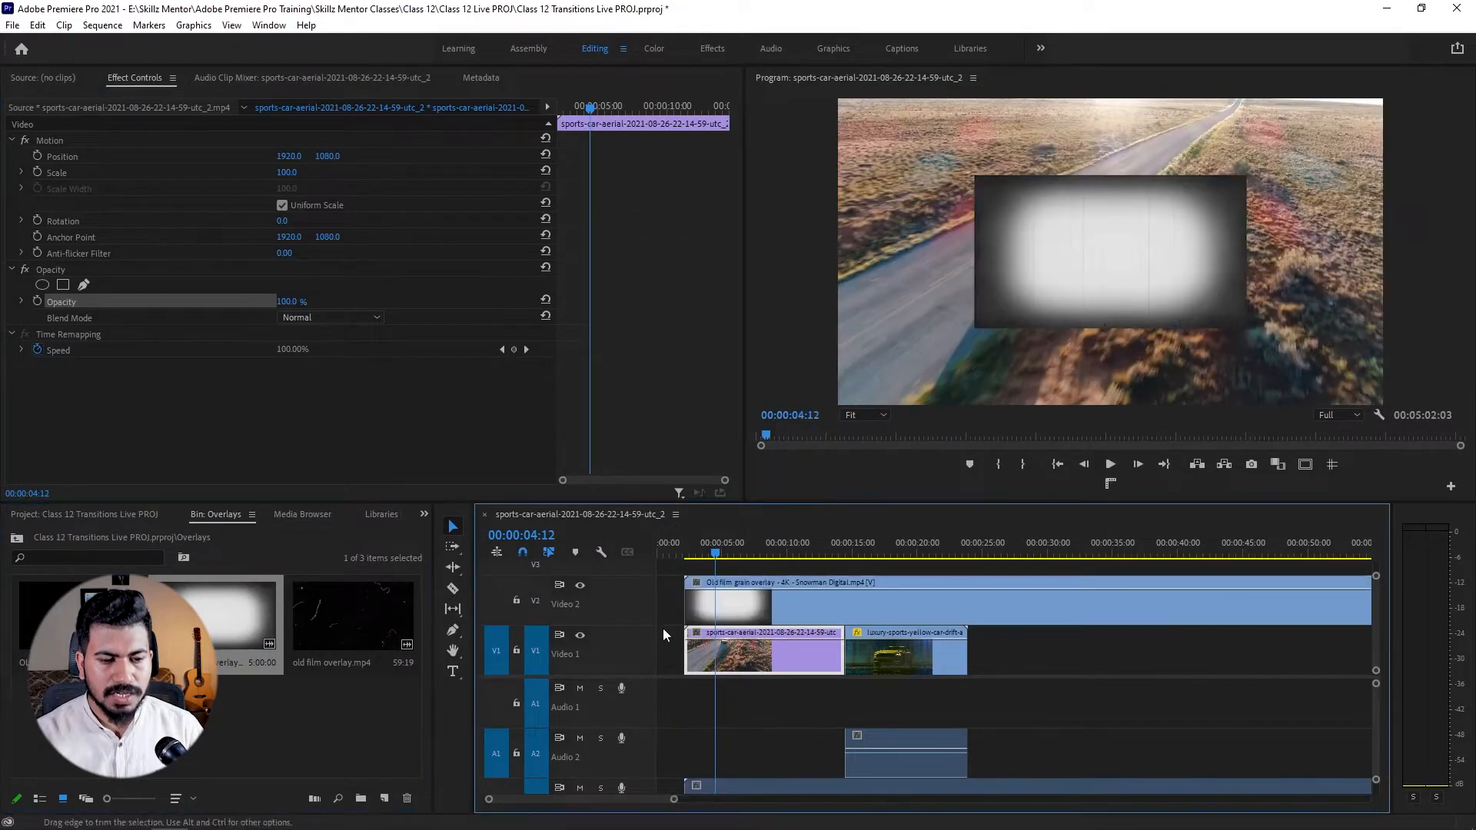
key(ctrl+z)
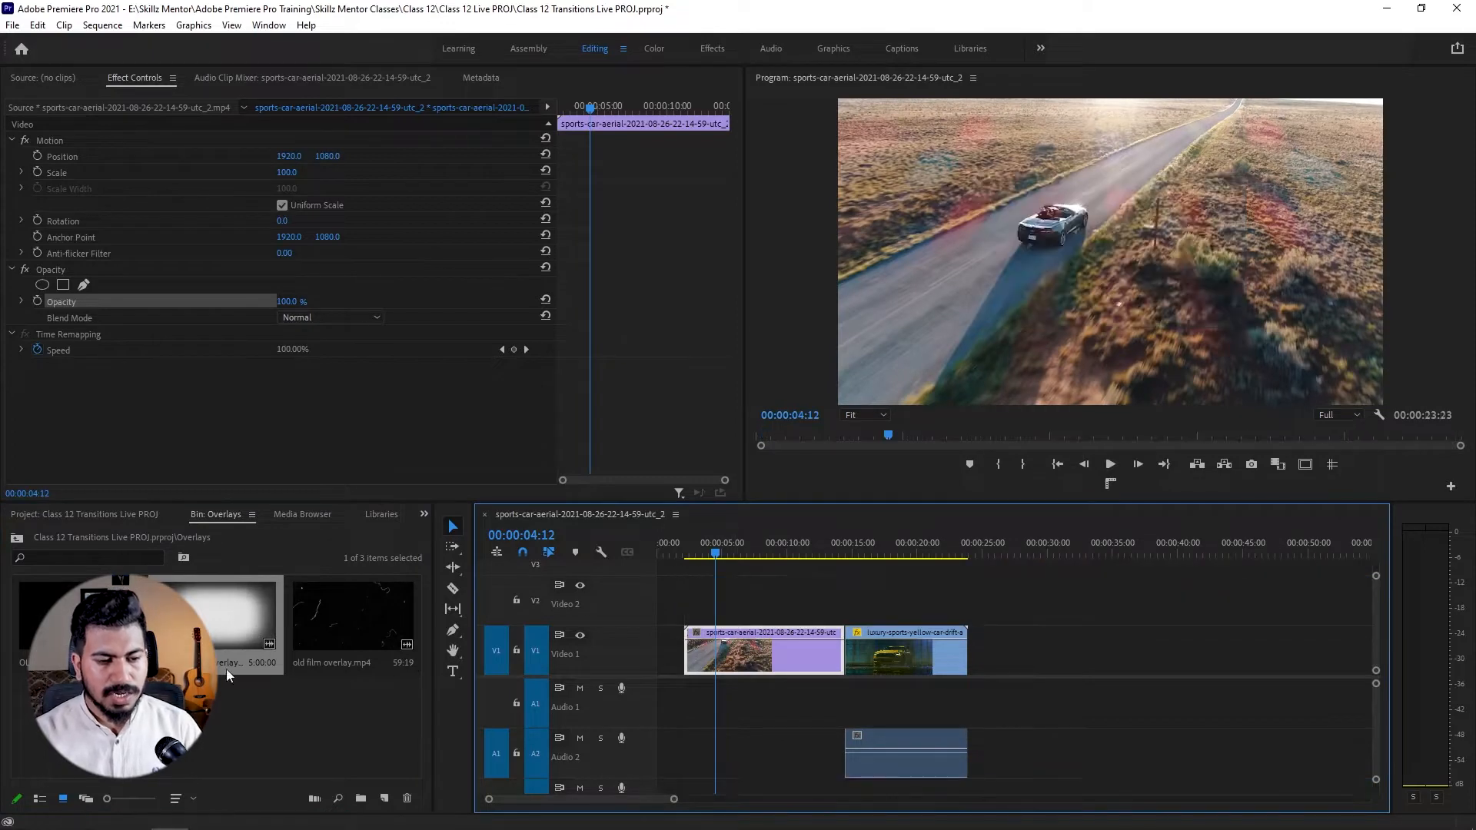
double_click(218, 615)
drag(584, 475, 692, 610)
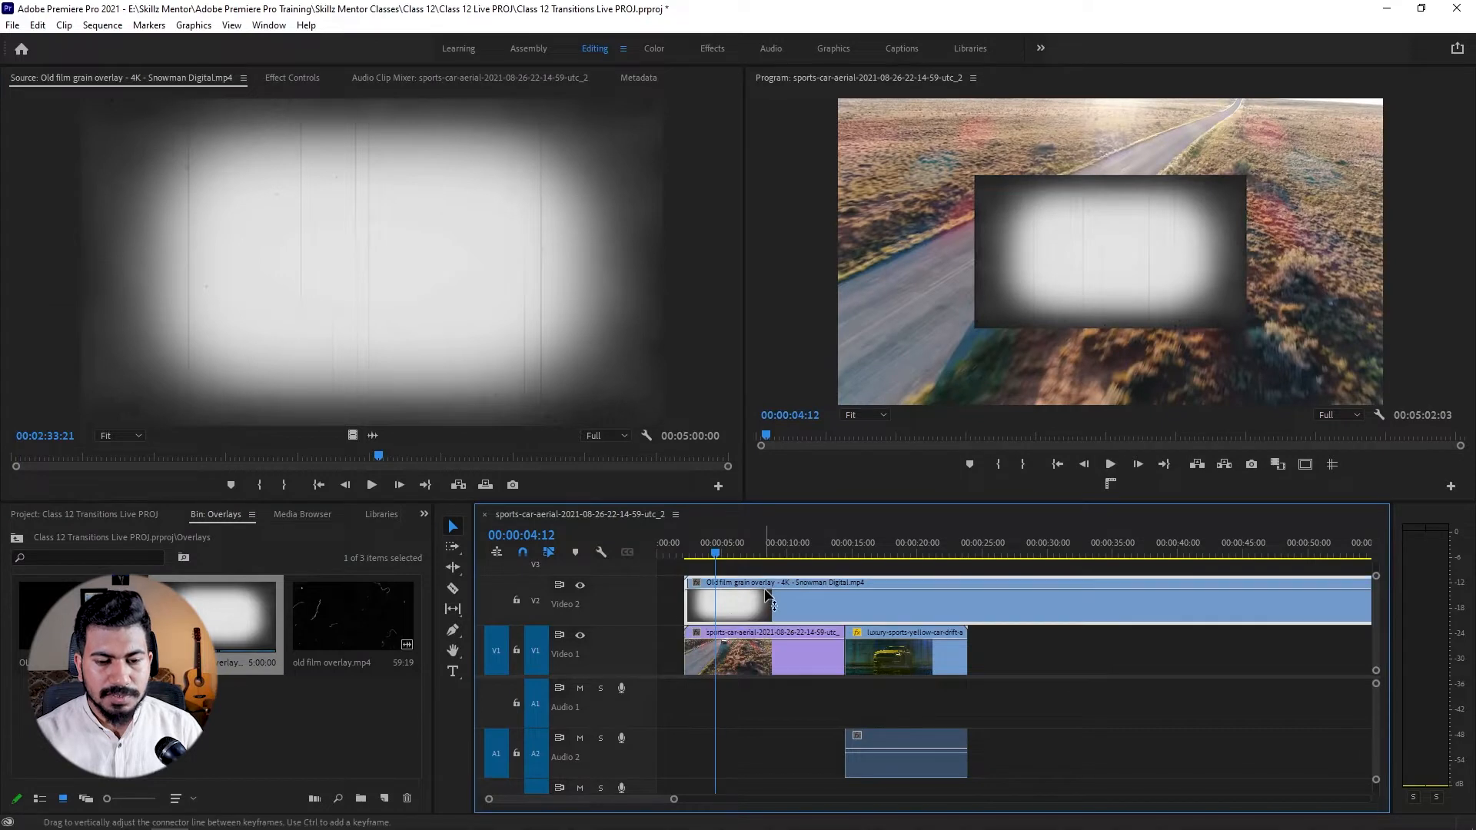
- Set the film grain overlay's scale to 200 so it covers the whole frame
click(292, 77)
drag(297, 172, 372, 172)
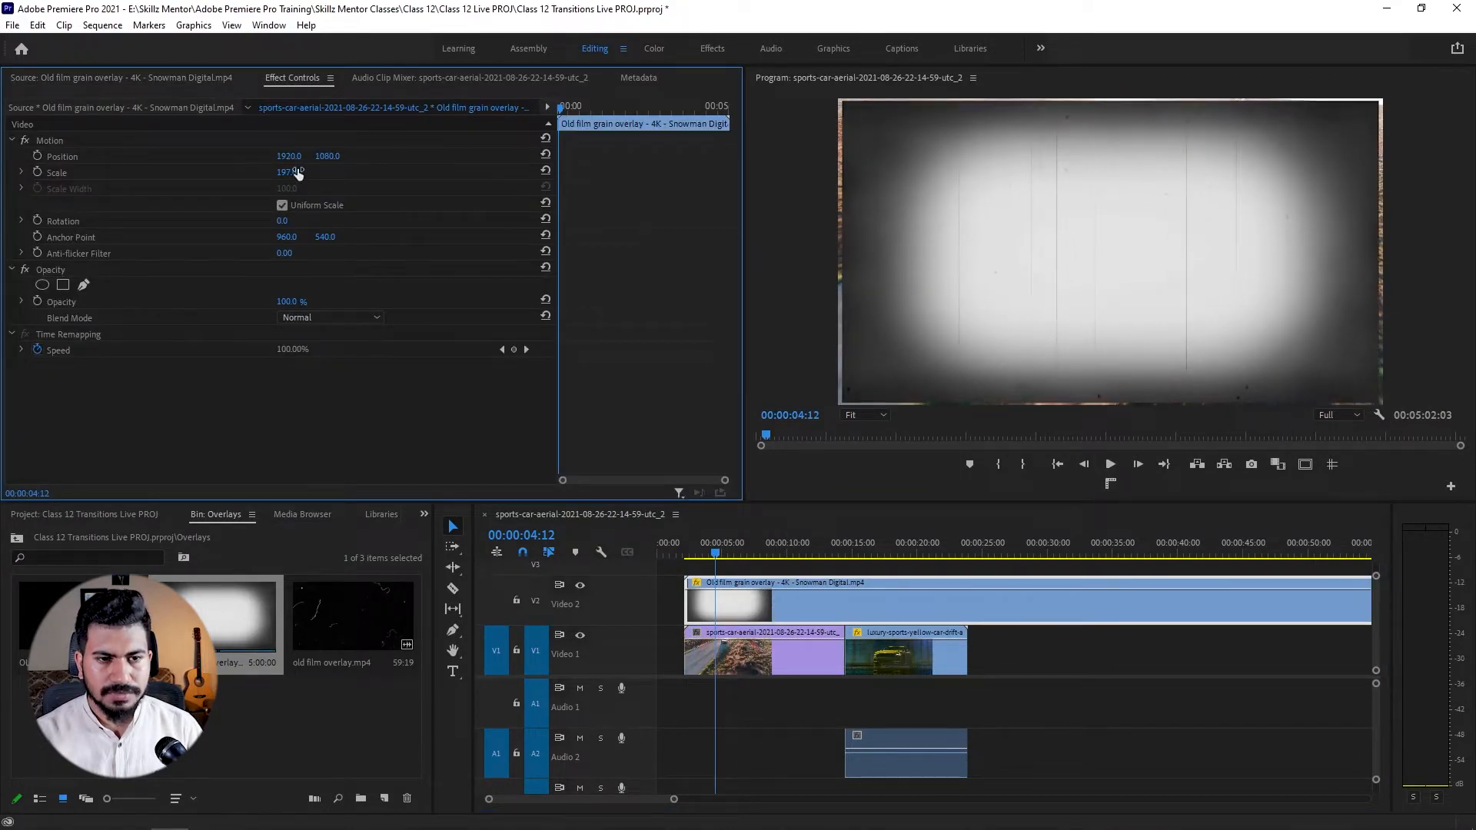
key(Up)
key(Up)
key(Up)
key(Up)
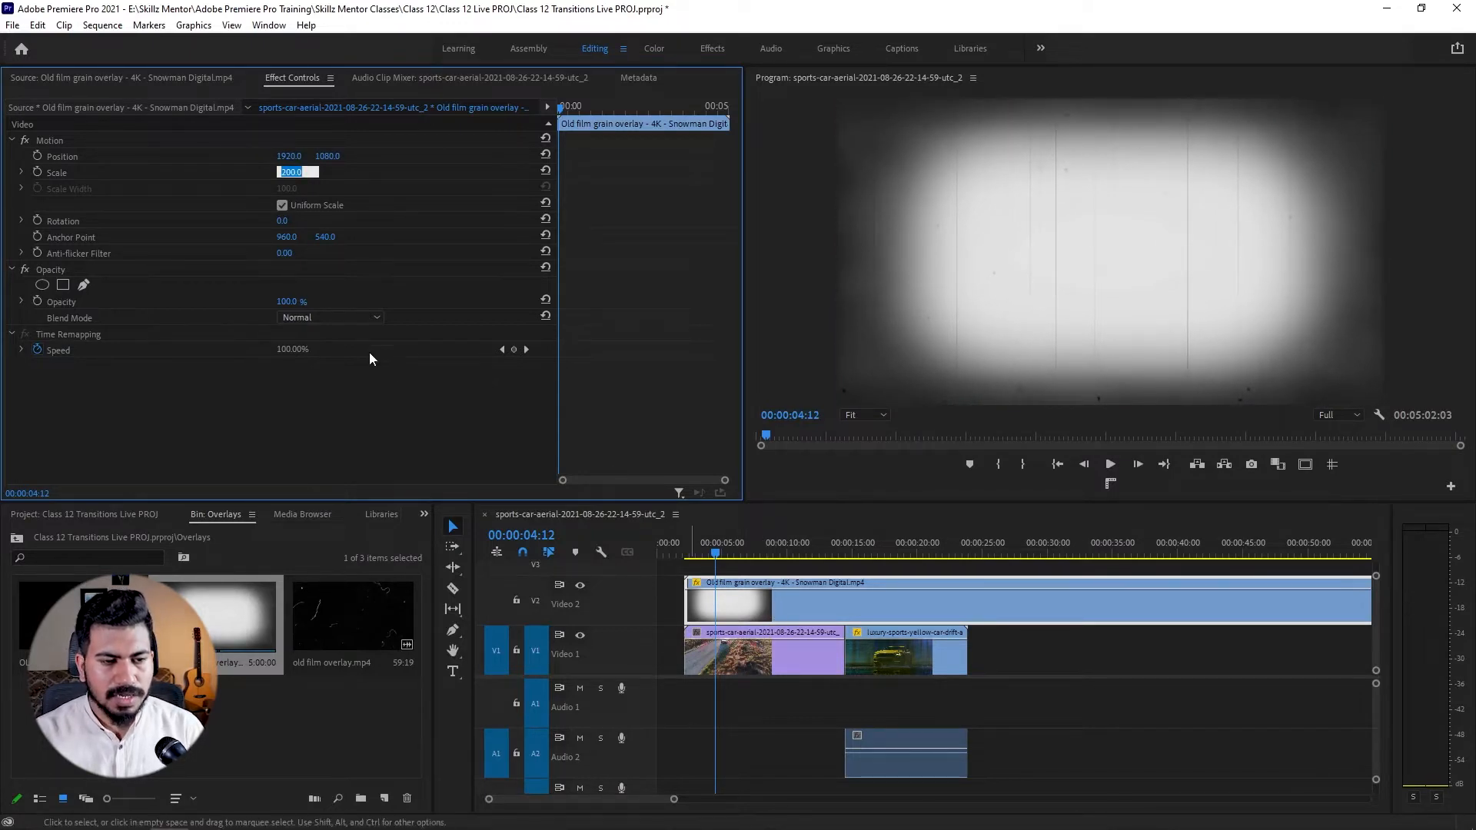
- Try the Screen and Darken blend modes on the film grain overlay
click(349, 318)
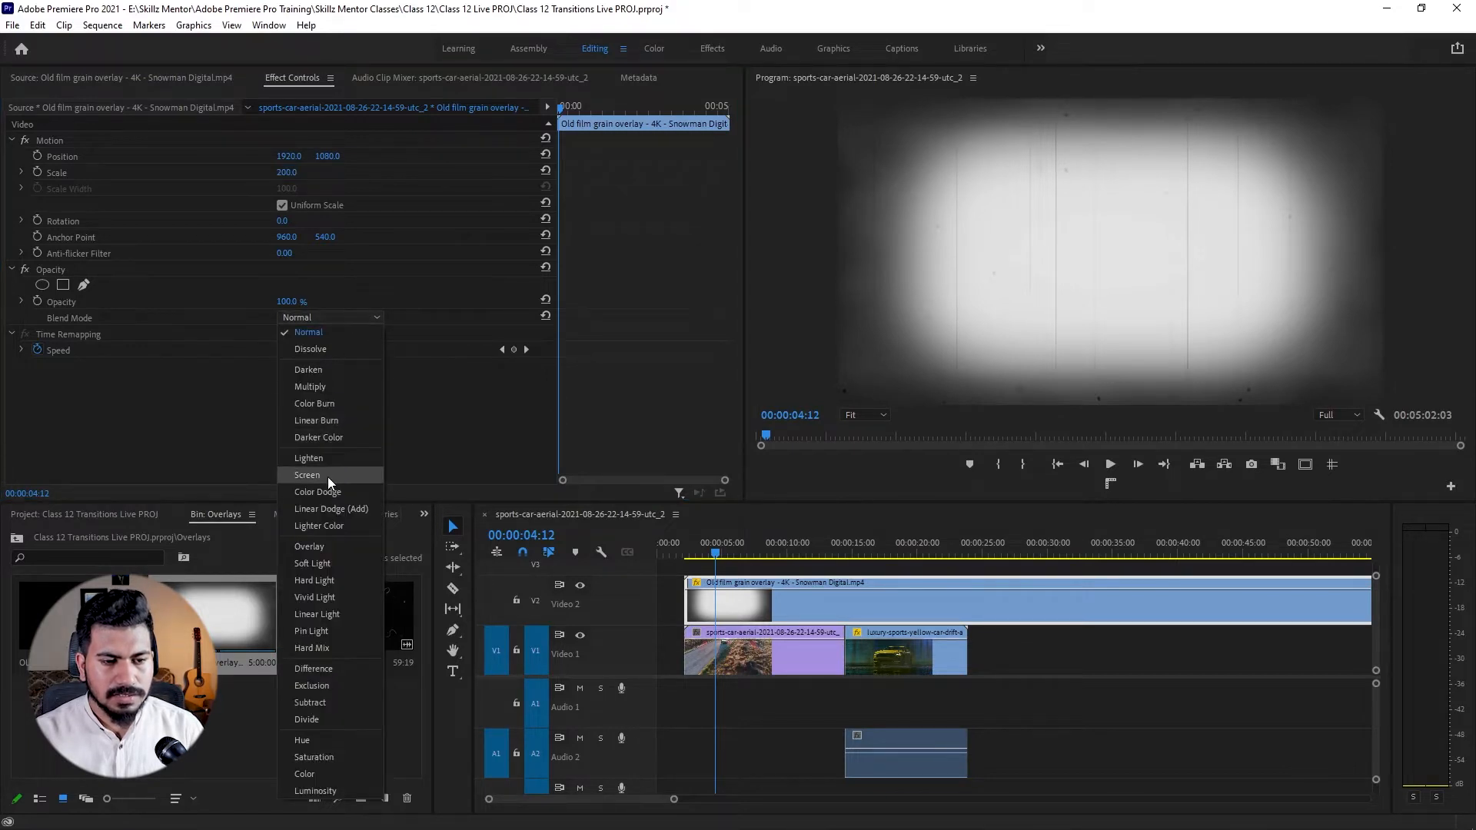
click(327, 477)
click(340, 321)
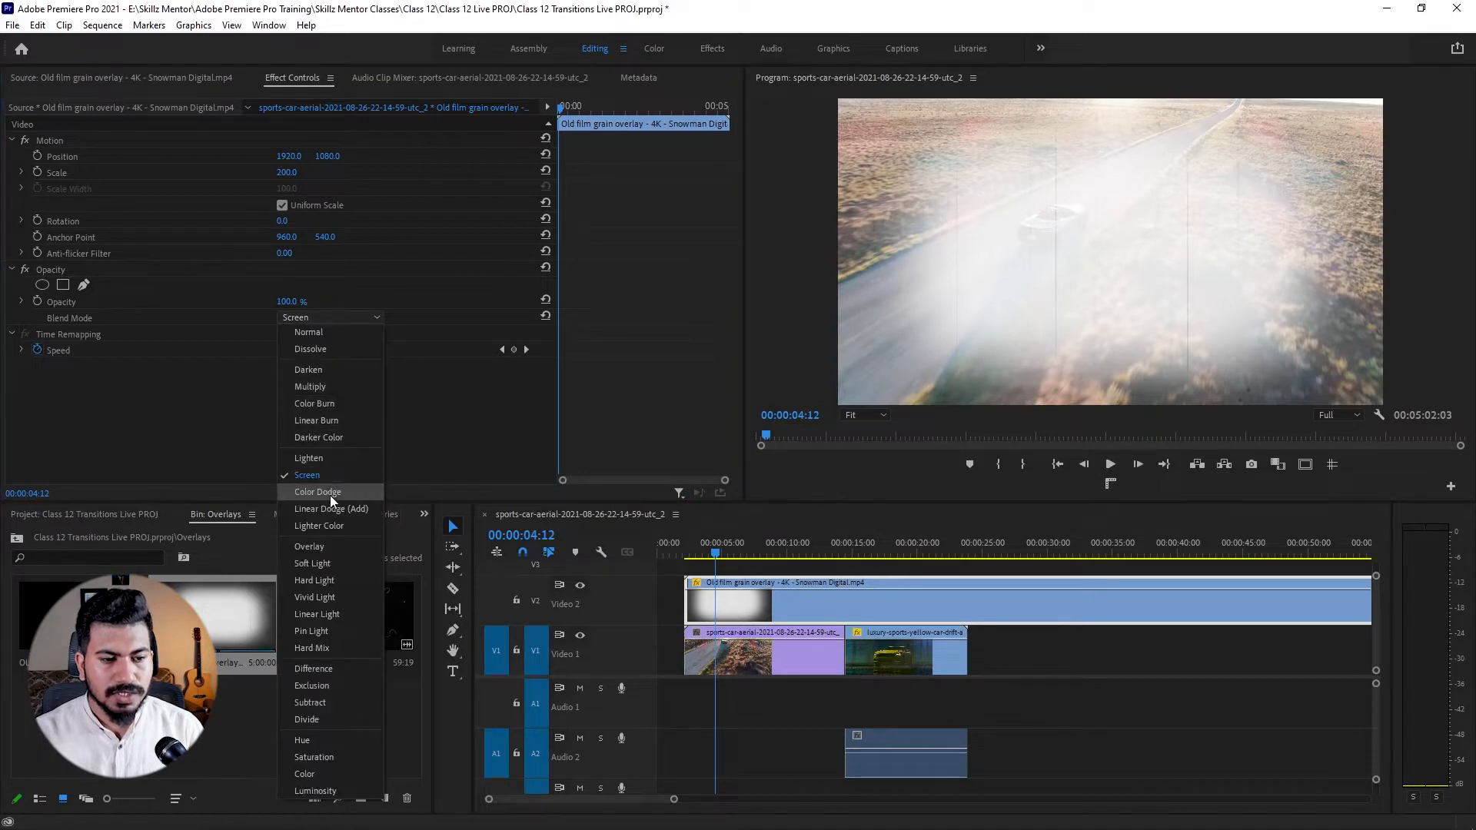
click(329, 377)
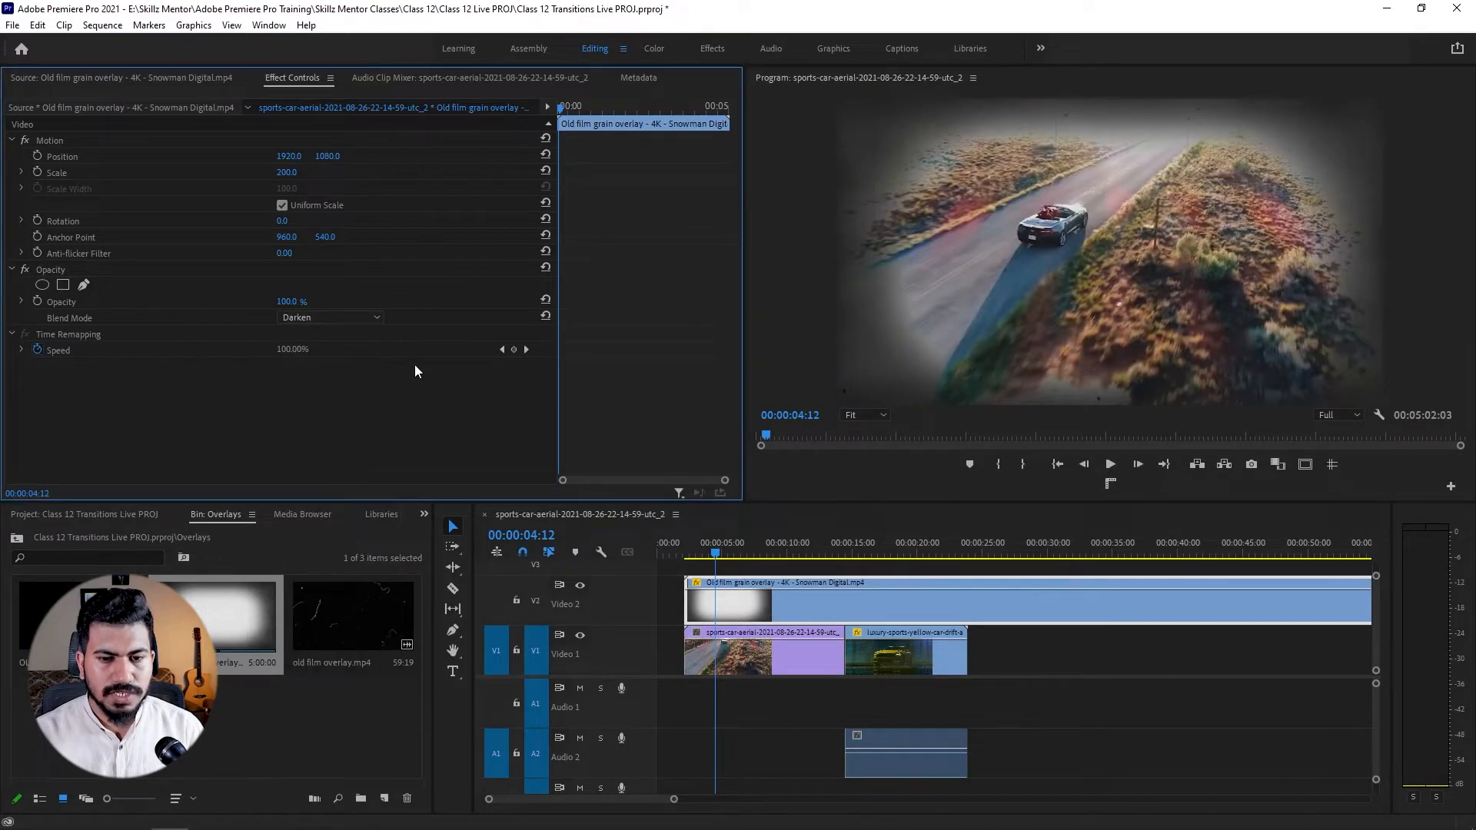
- Set the overlay's blend mode to Multiply and play the sequence in a maximized preview from near the clip's start
click(756, 545)
click(309, 316)
click(327, 390)
drag(711, 546, 689, 555)
key(space)
key(grave)
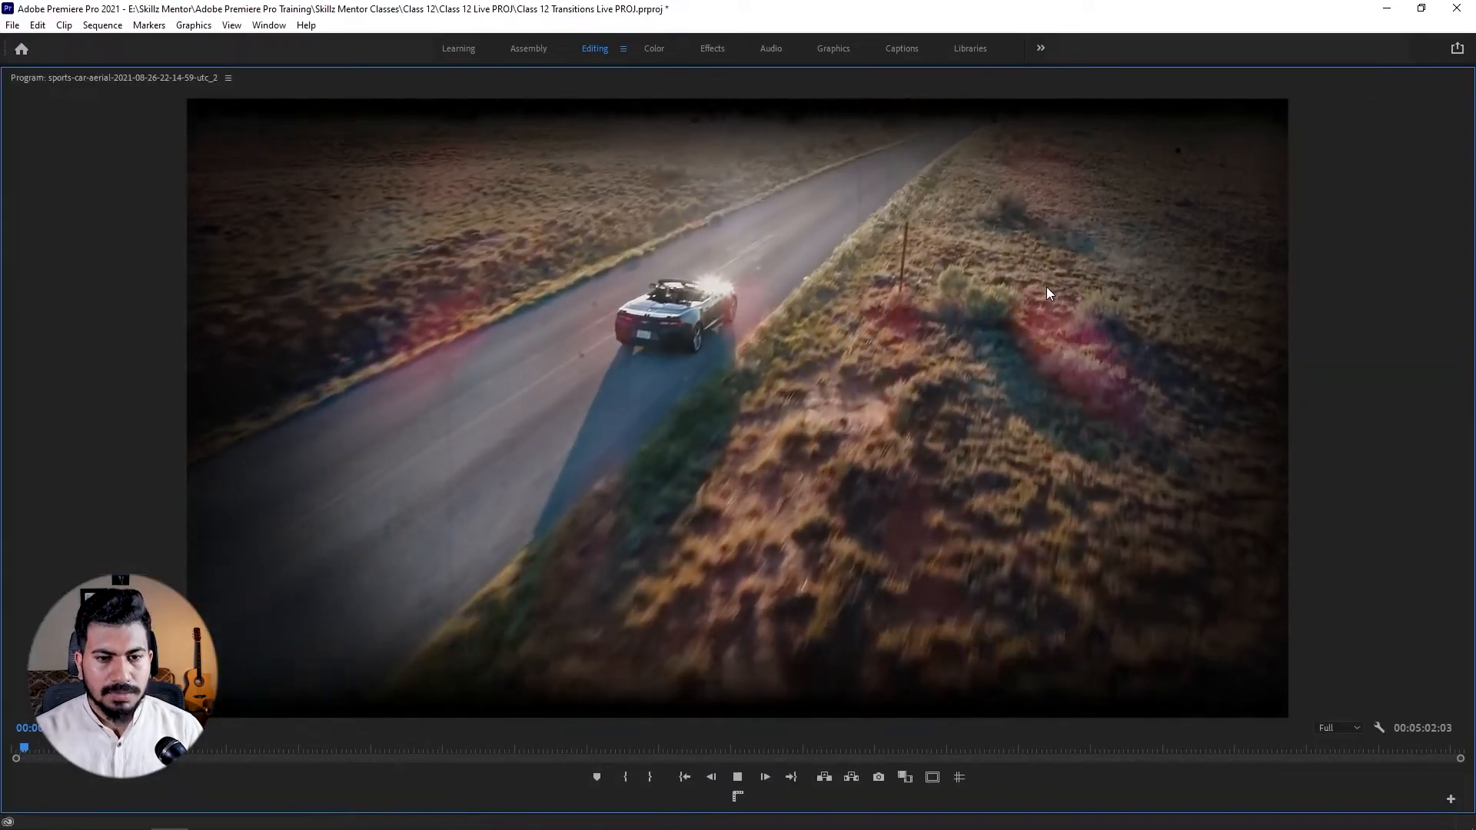
key(grave)
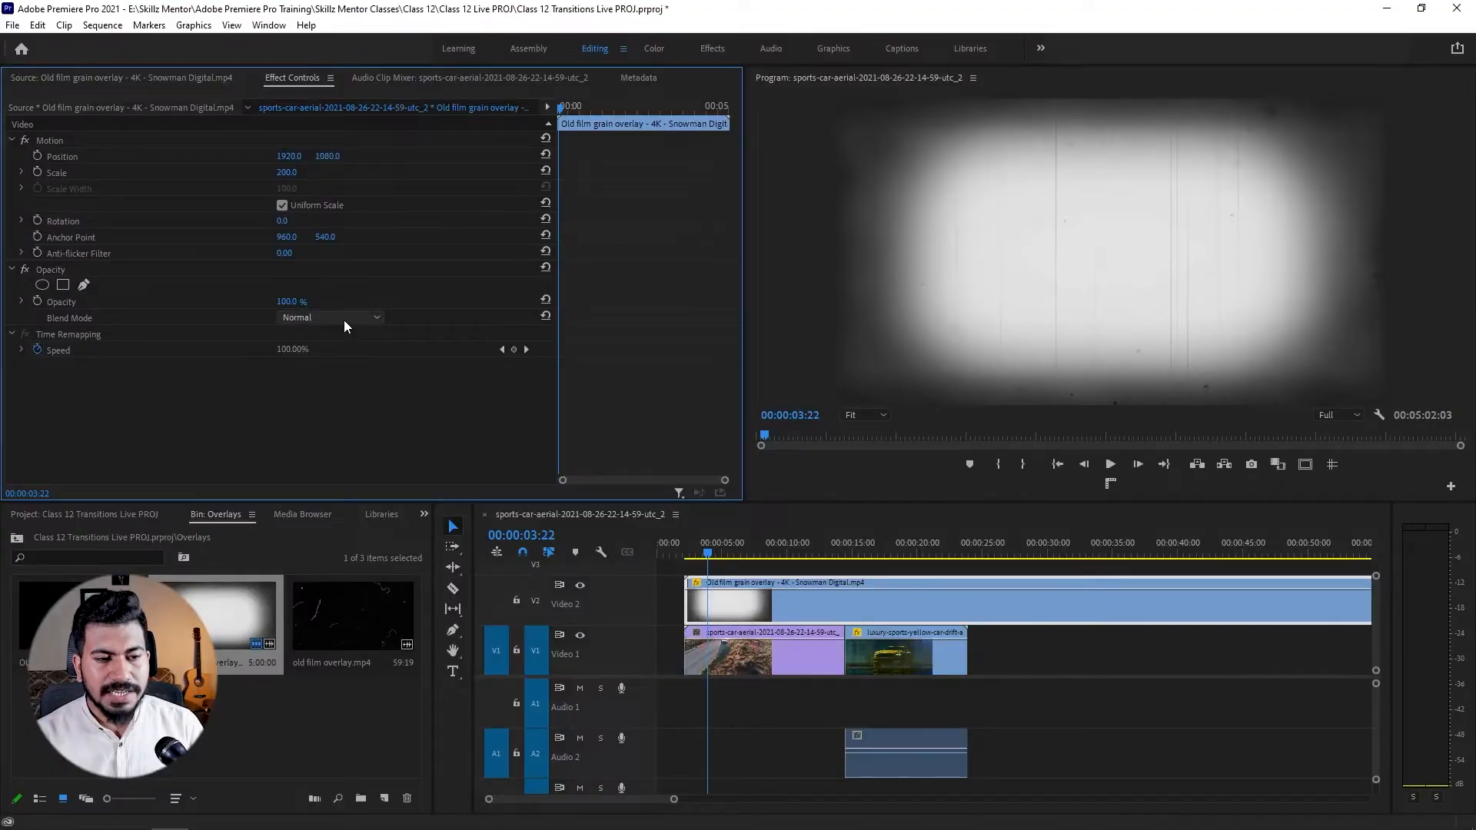
- Set the film grain overlay's blend mode to Dissolve and lower its opacity to 76%
click(343, 319)
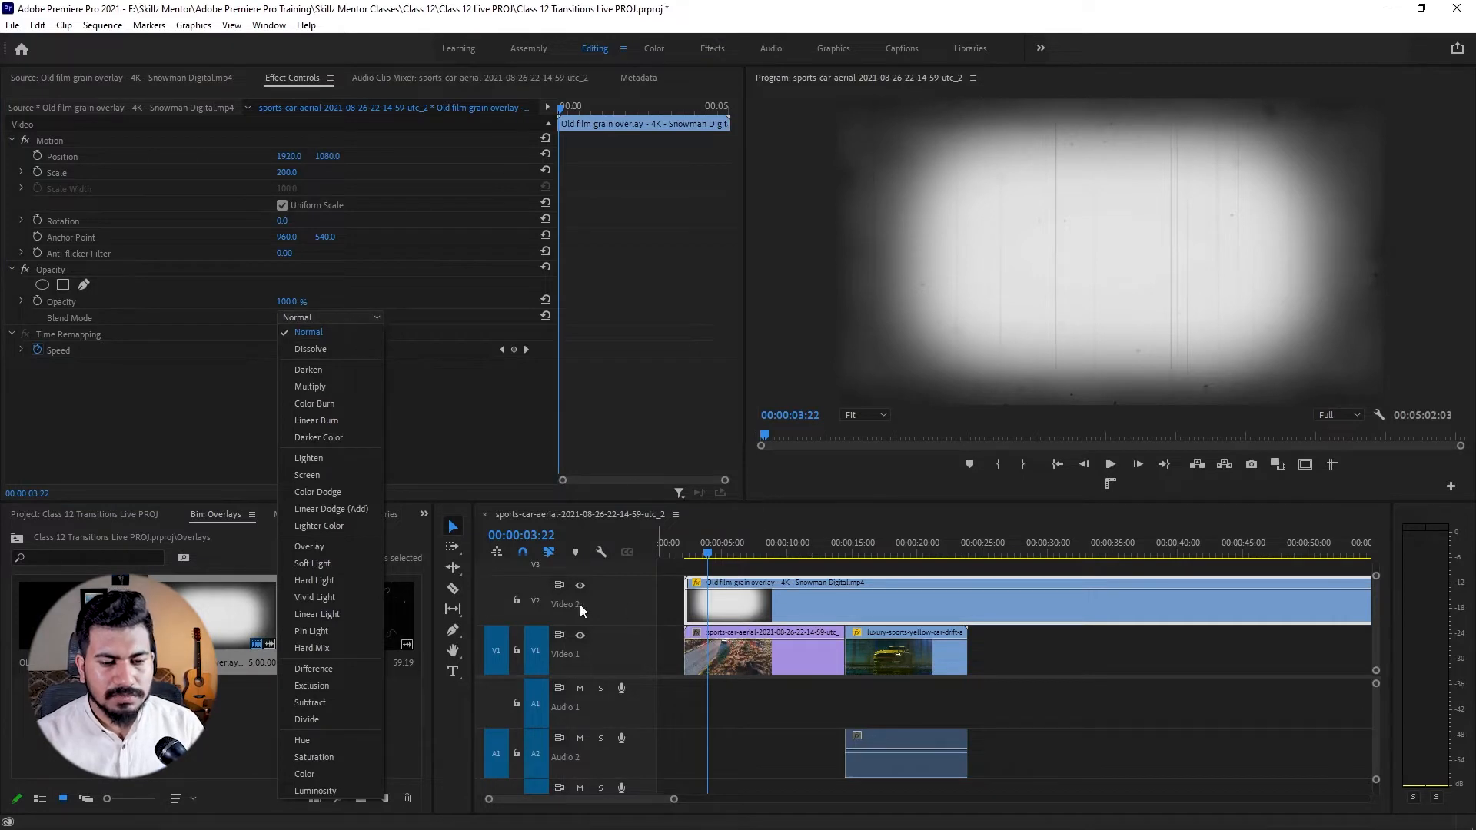
click(733, 601)
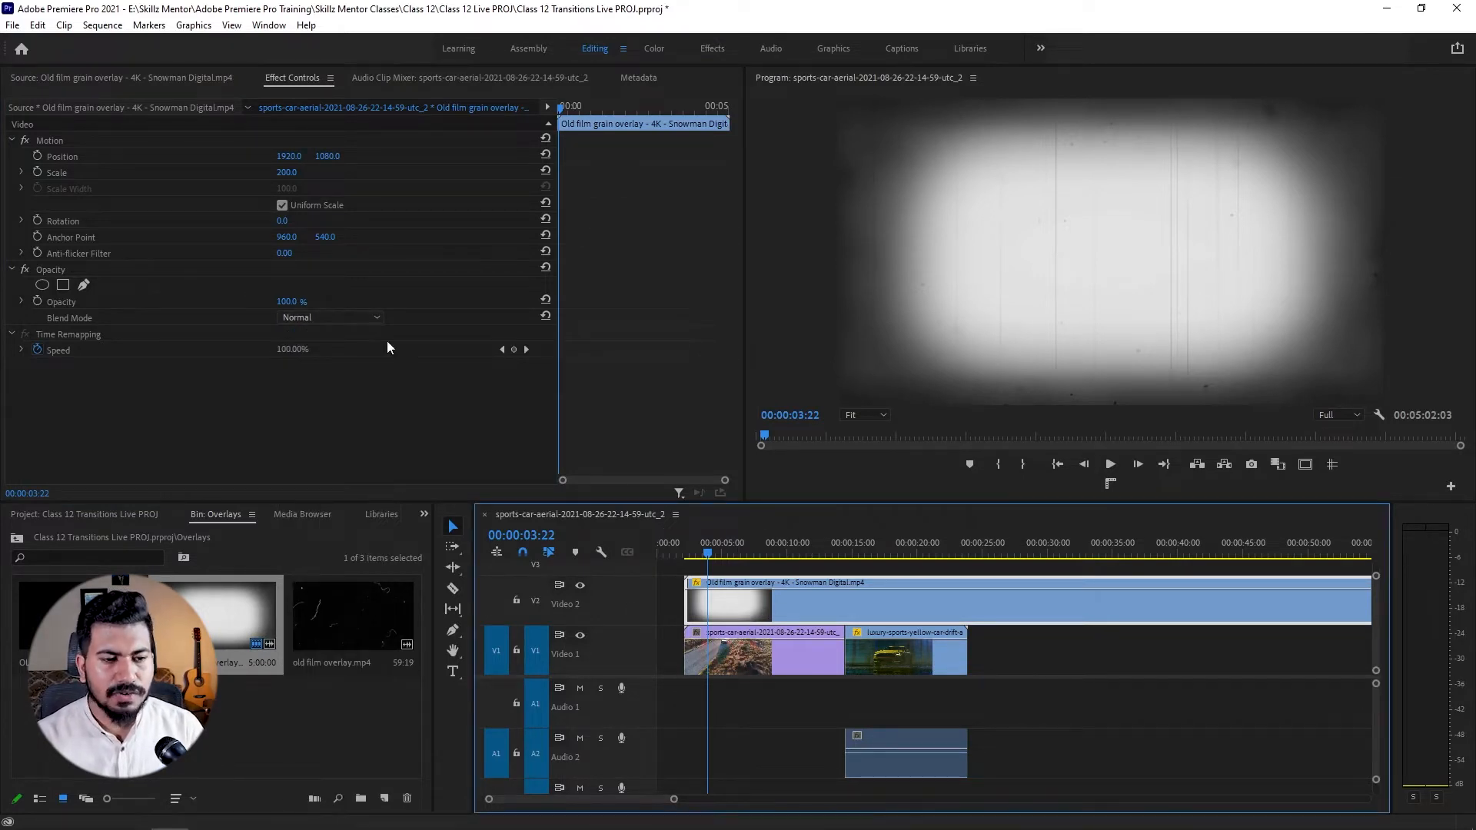
click(338, 317)
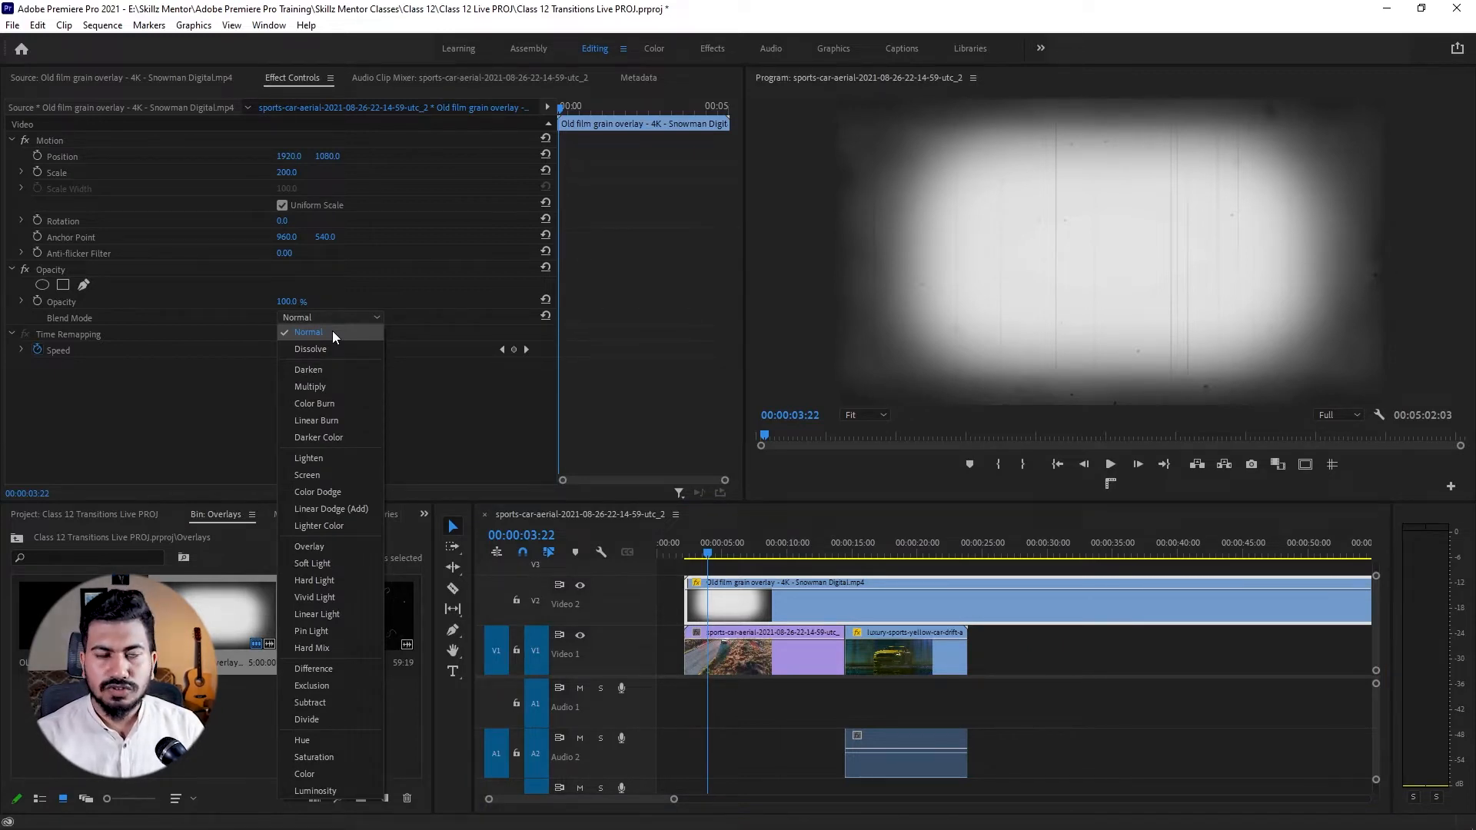
click(332, 330)
click(335, 316)
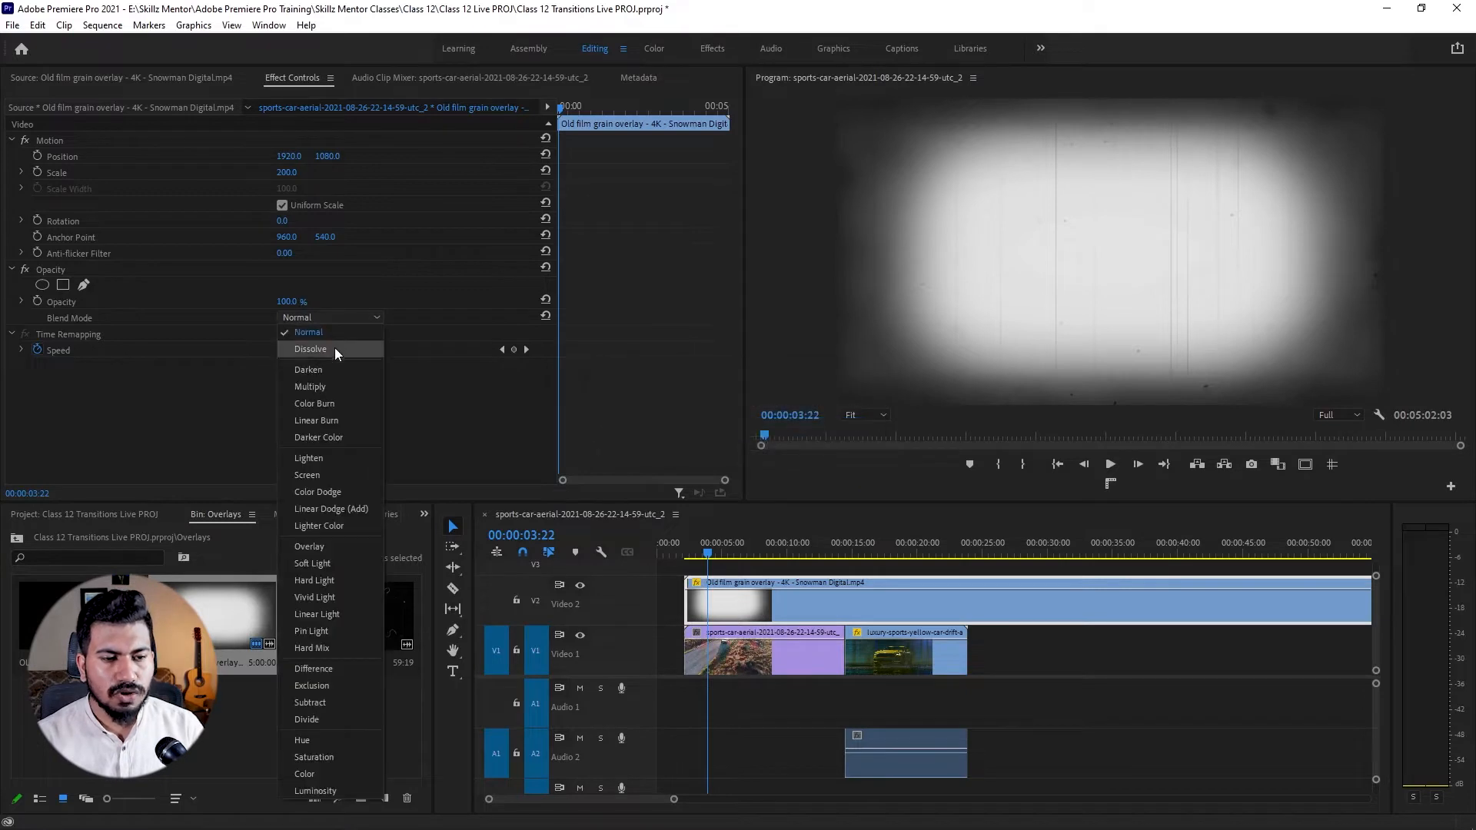
click(334, 348)
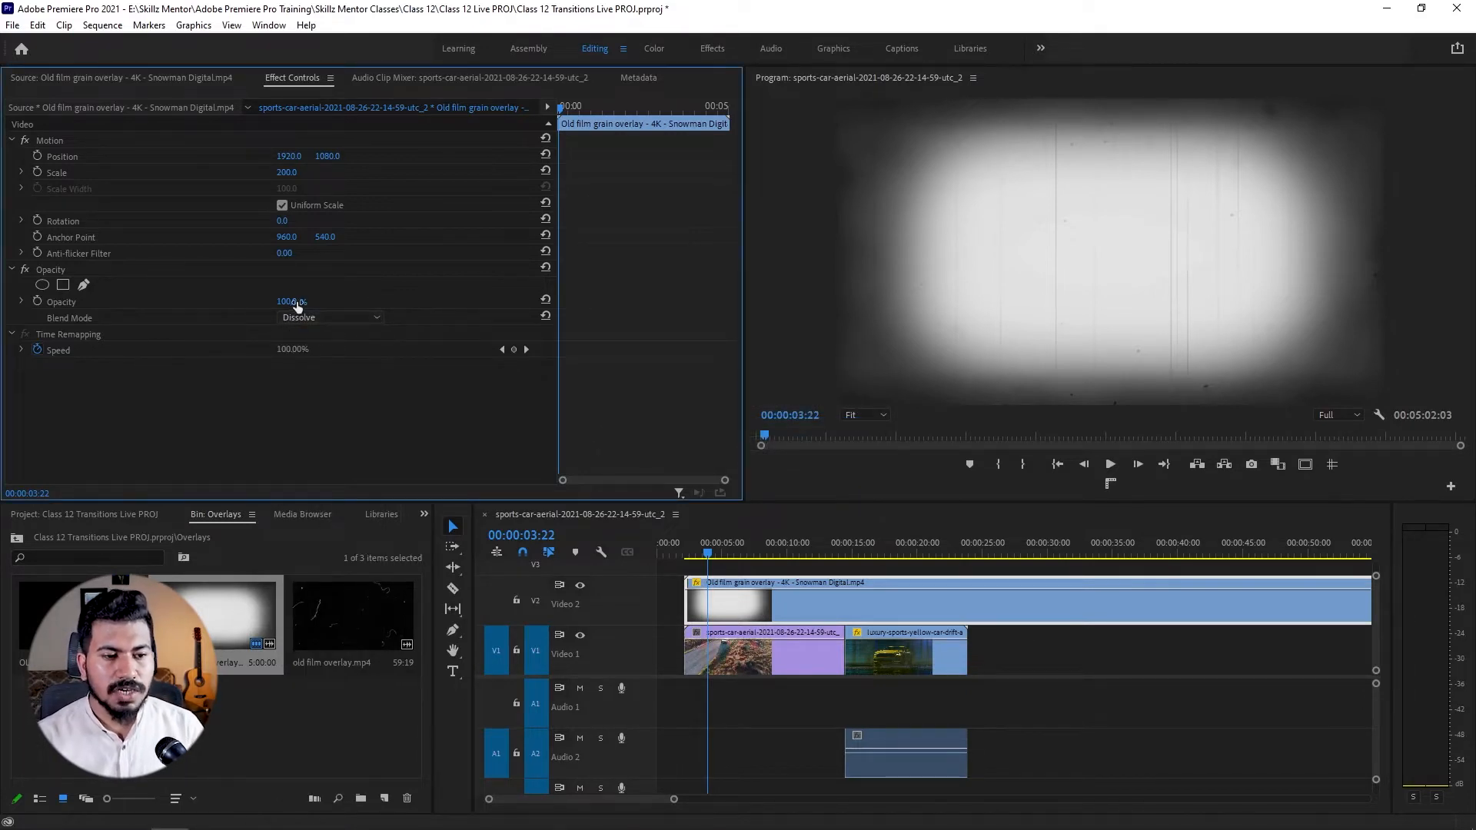
mouse_move(287, 301)
mouse_down()
mouse_move(269, 301)
mouse_move(286, 301)
mouse_up()
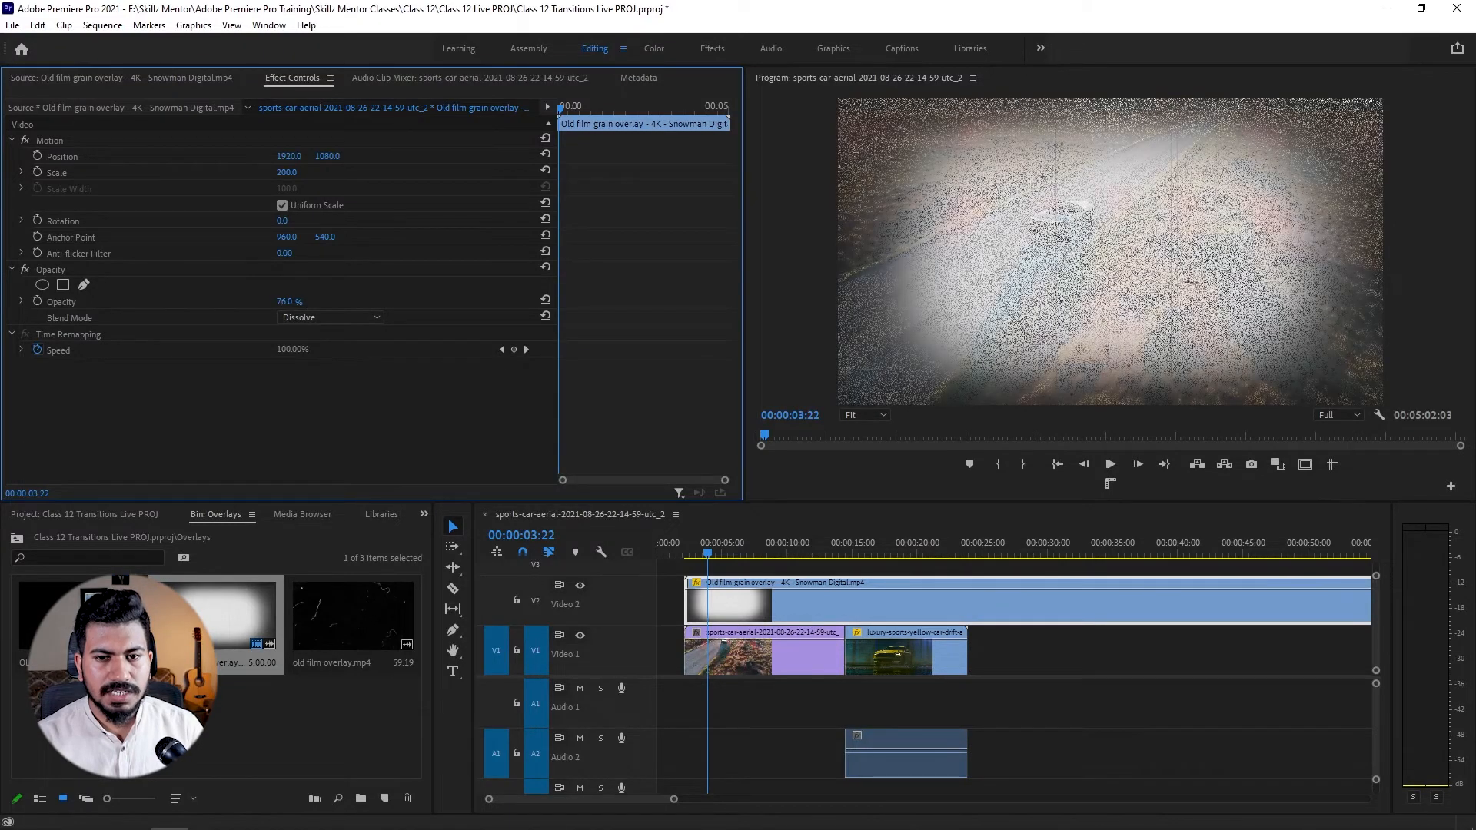
- Apply the Darken blend mode to the film grain overlay and compare it with Normal
click(312, 318)
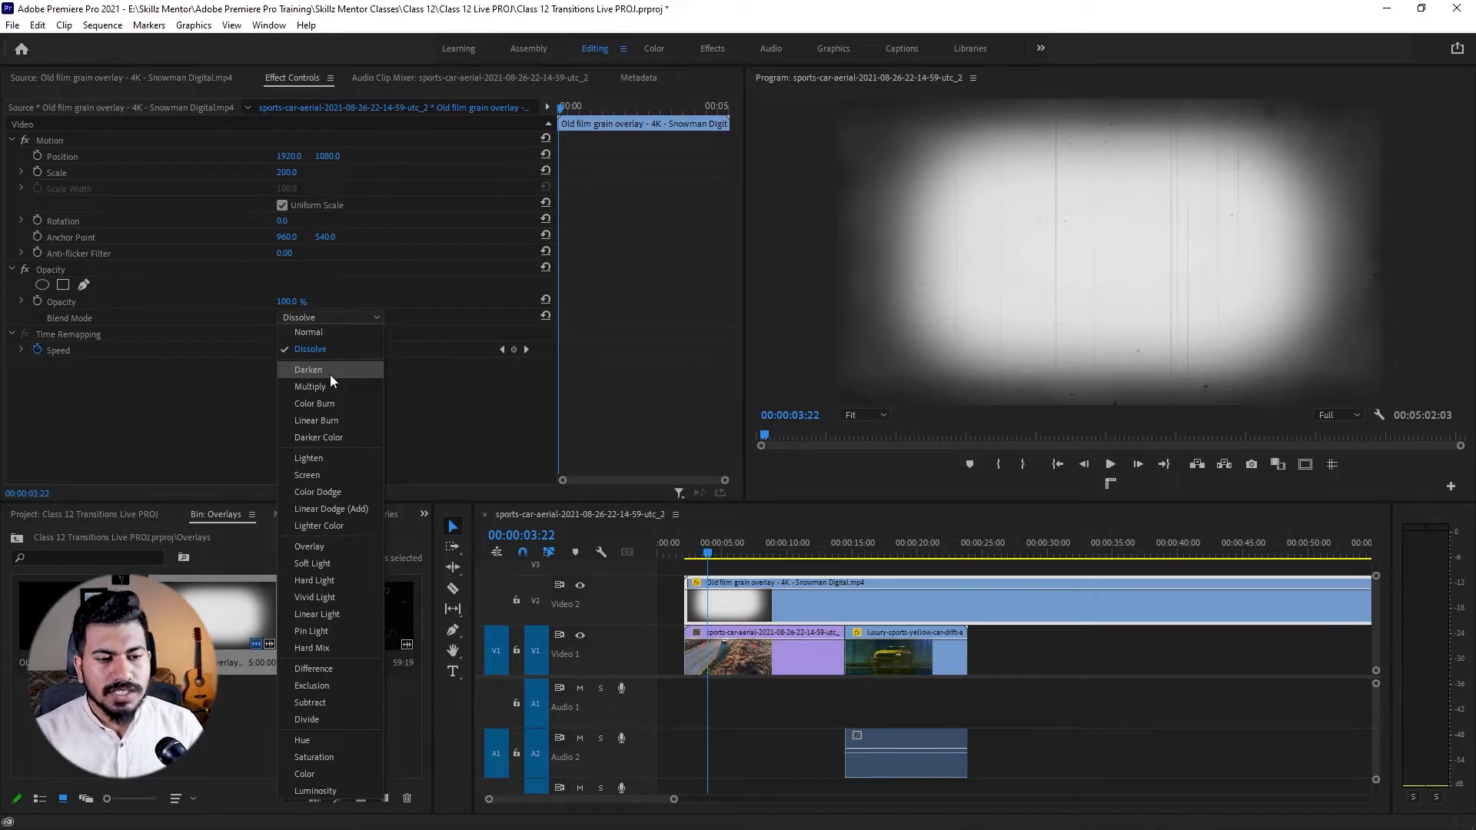
click(740, 593)
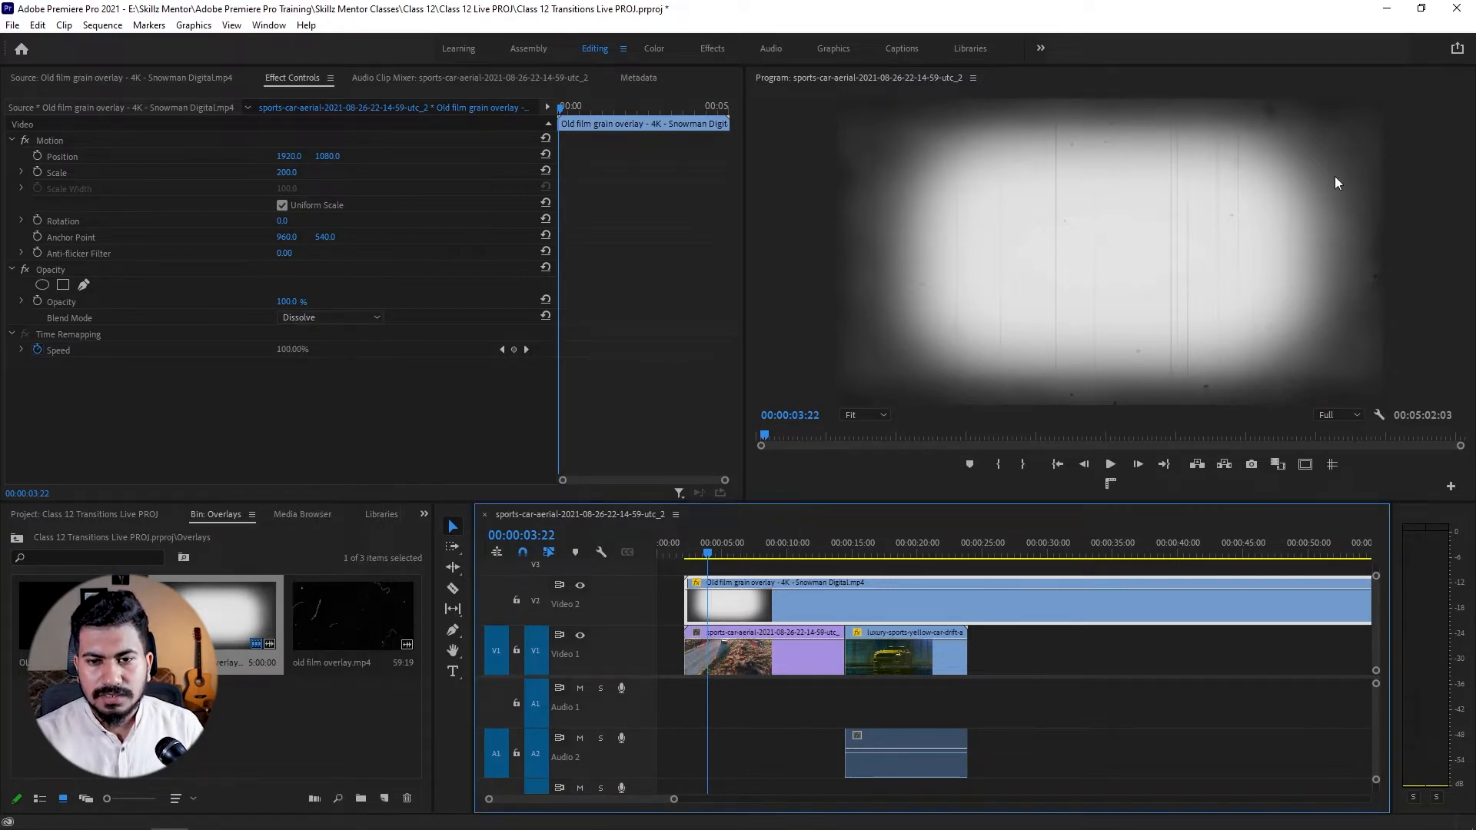
click(340, 316)
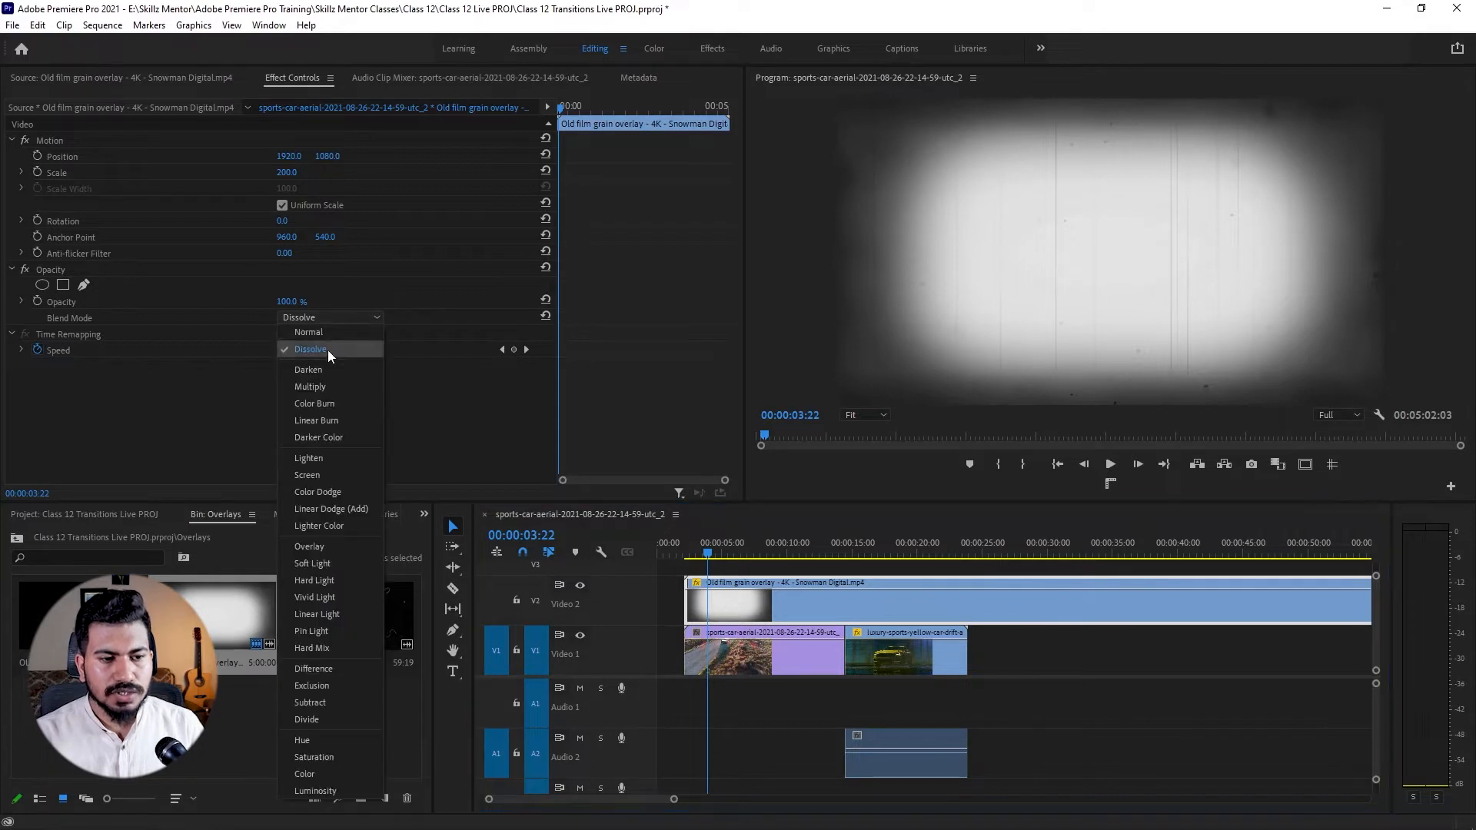
click(326, 371)
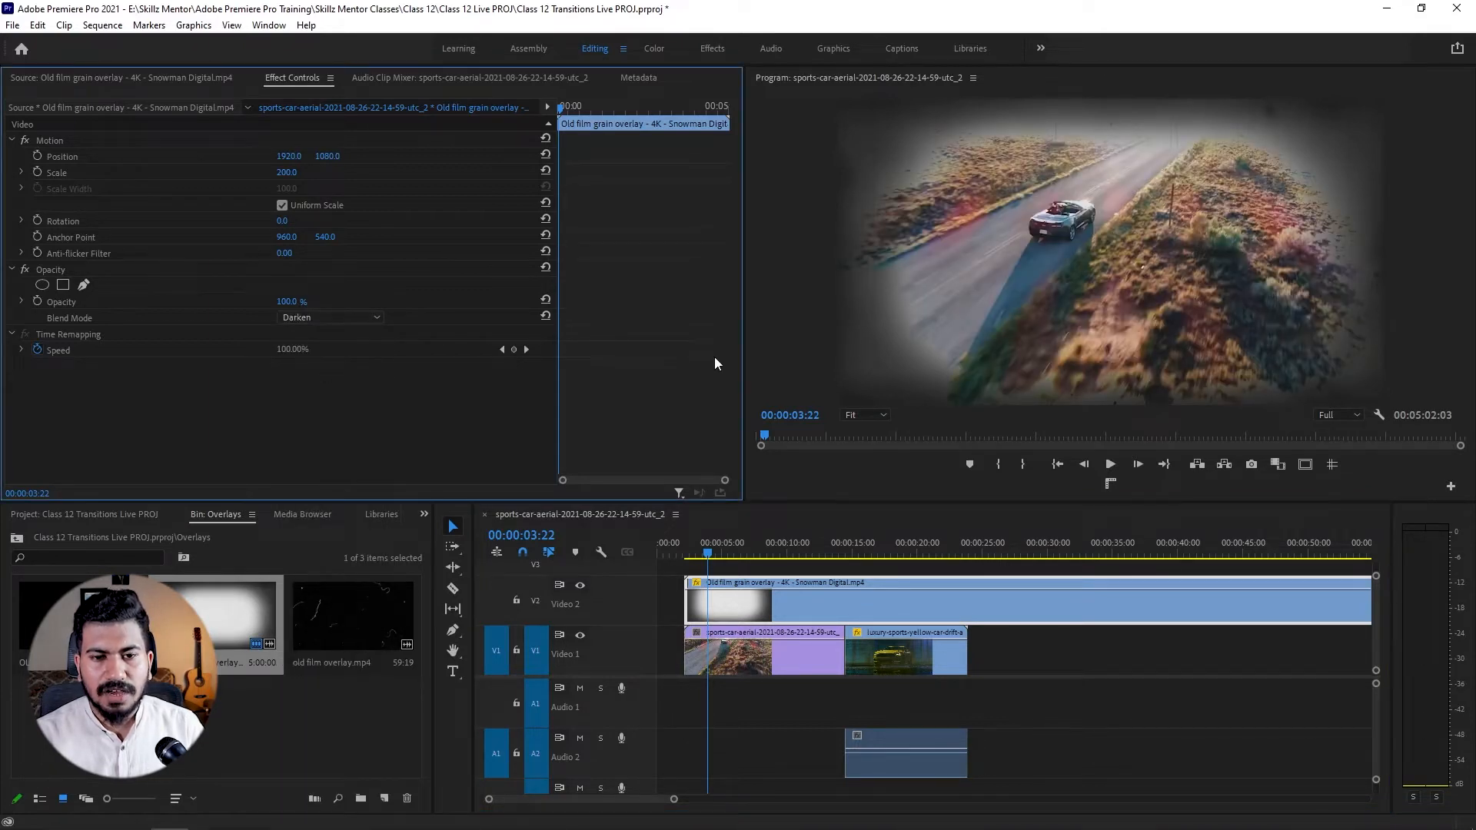
click(321, 317)
click(315, 329)
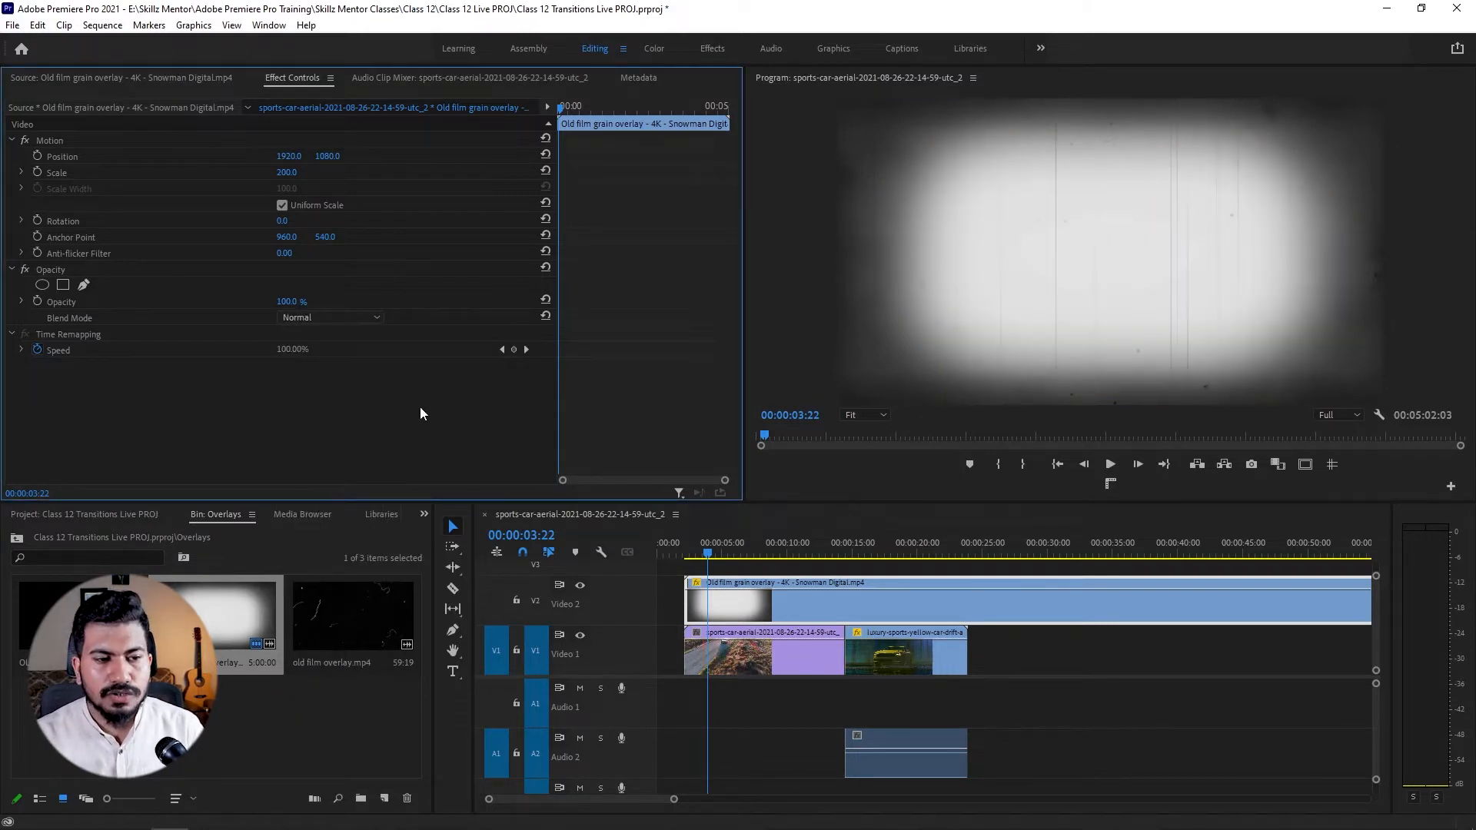
click(307, 317)
click(311, 370)
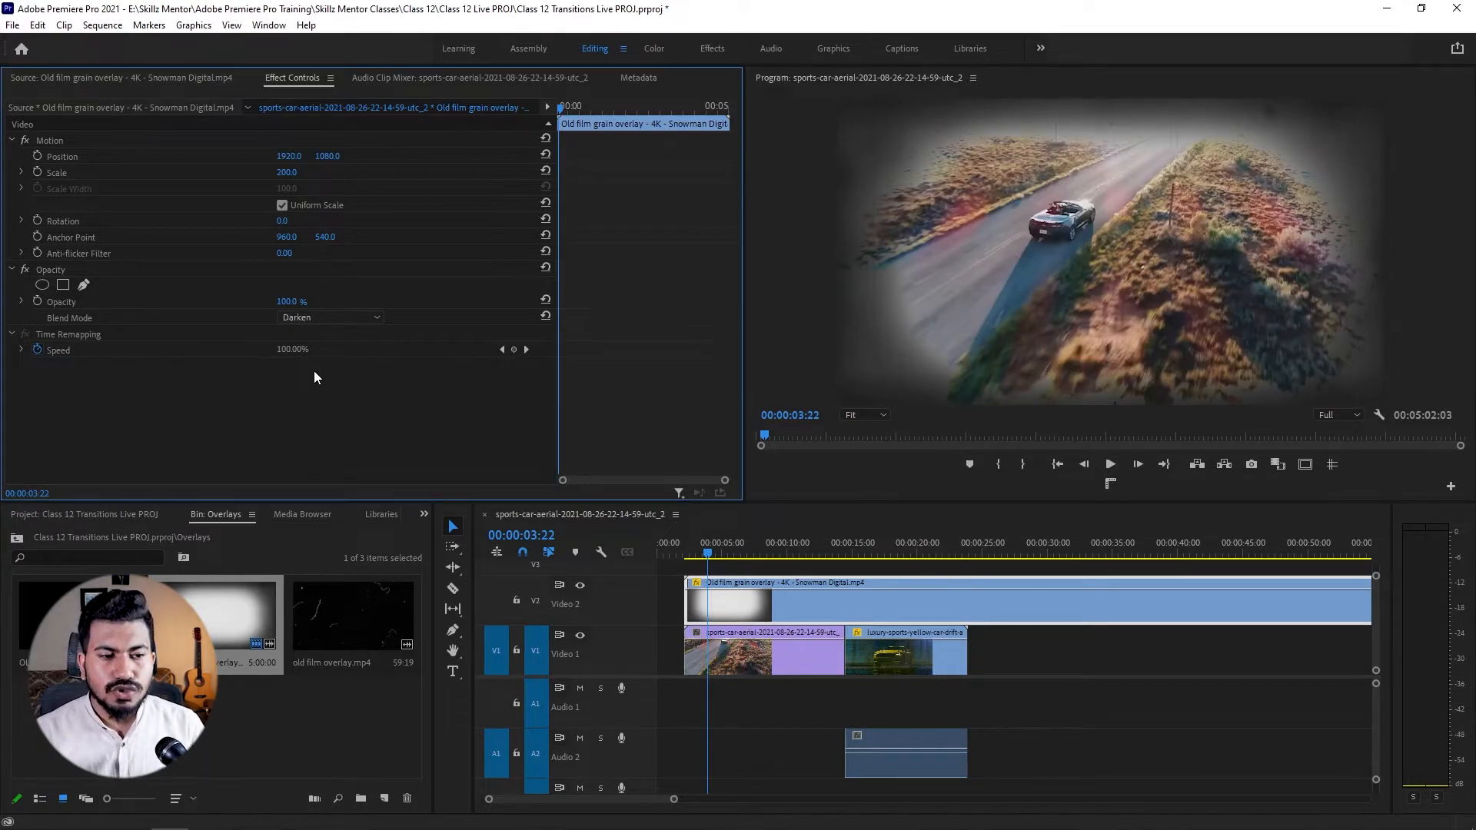
- Try the Multiply, Color Burn, Linear Burn and Darker Color blend modes in turn on the film grain overlay
click(298, 320)
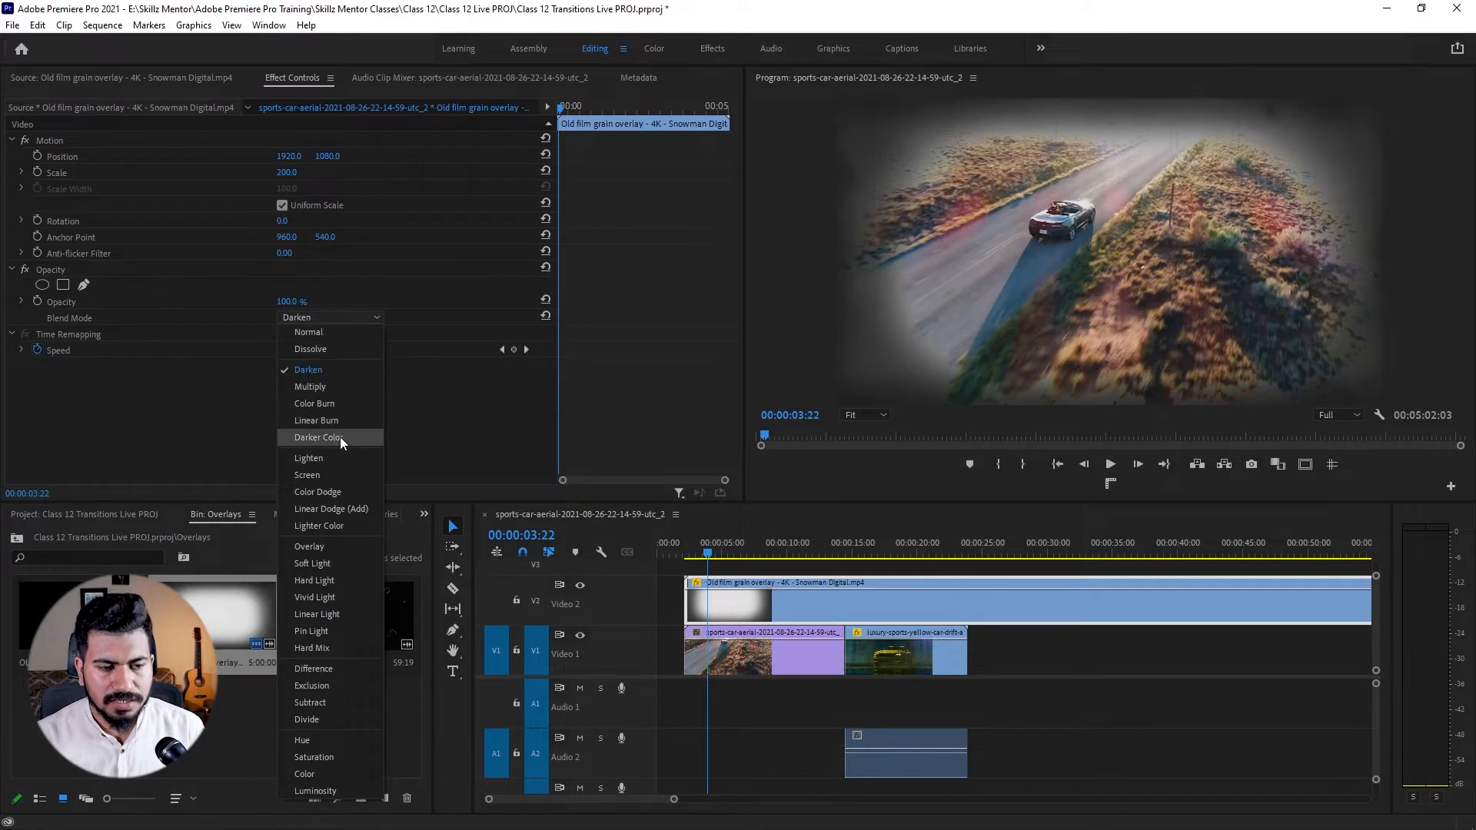
click(334, 386)
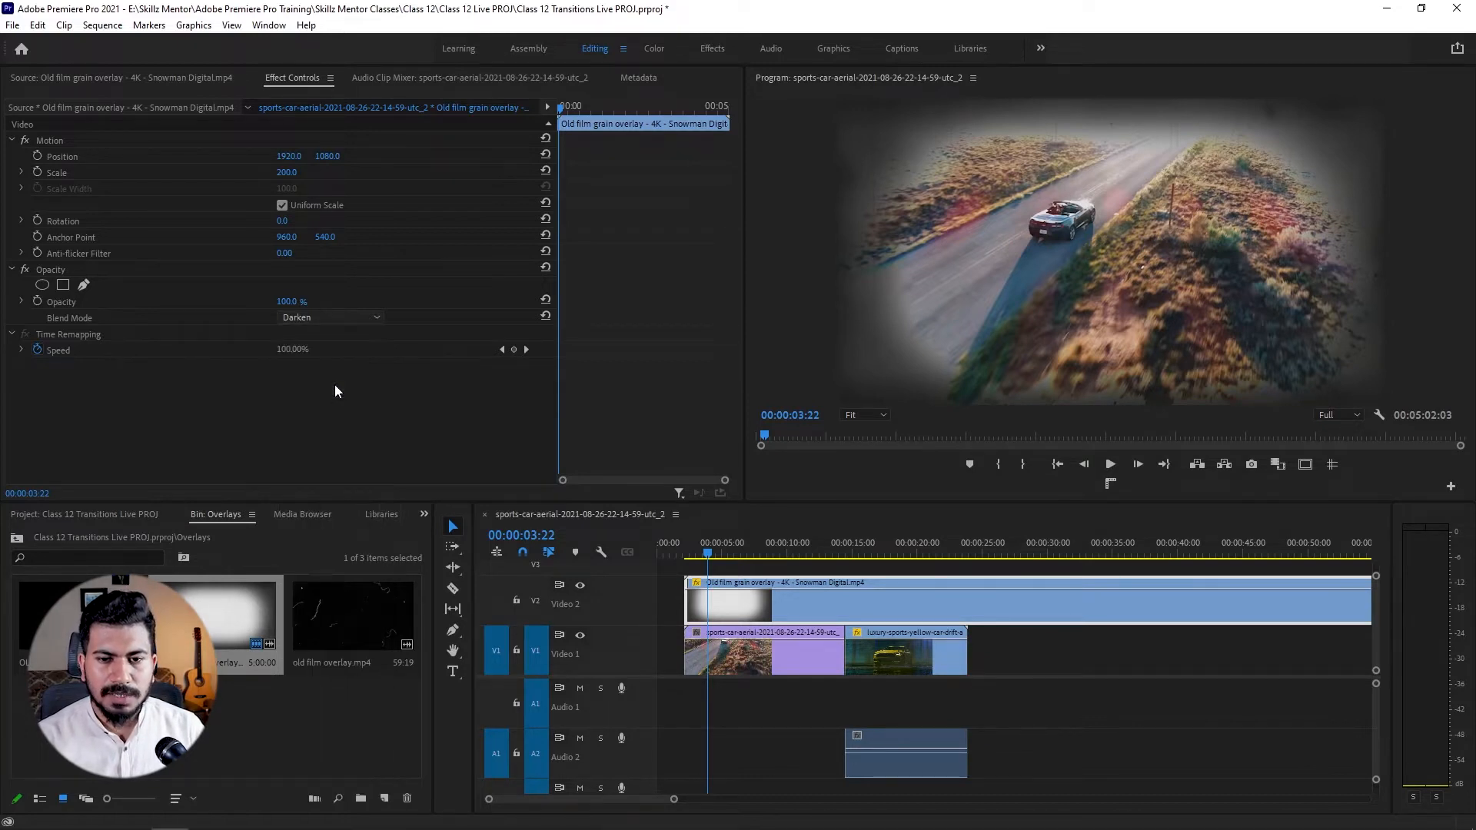
click(345, 318)
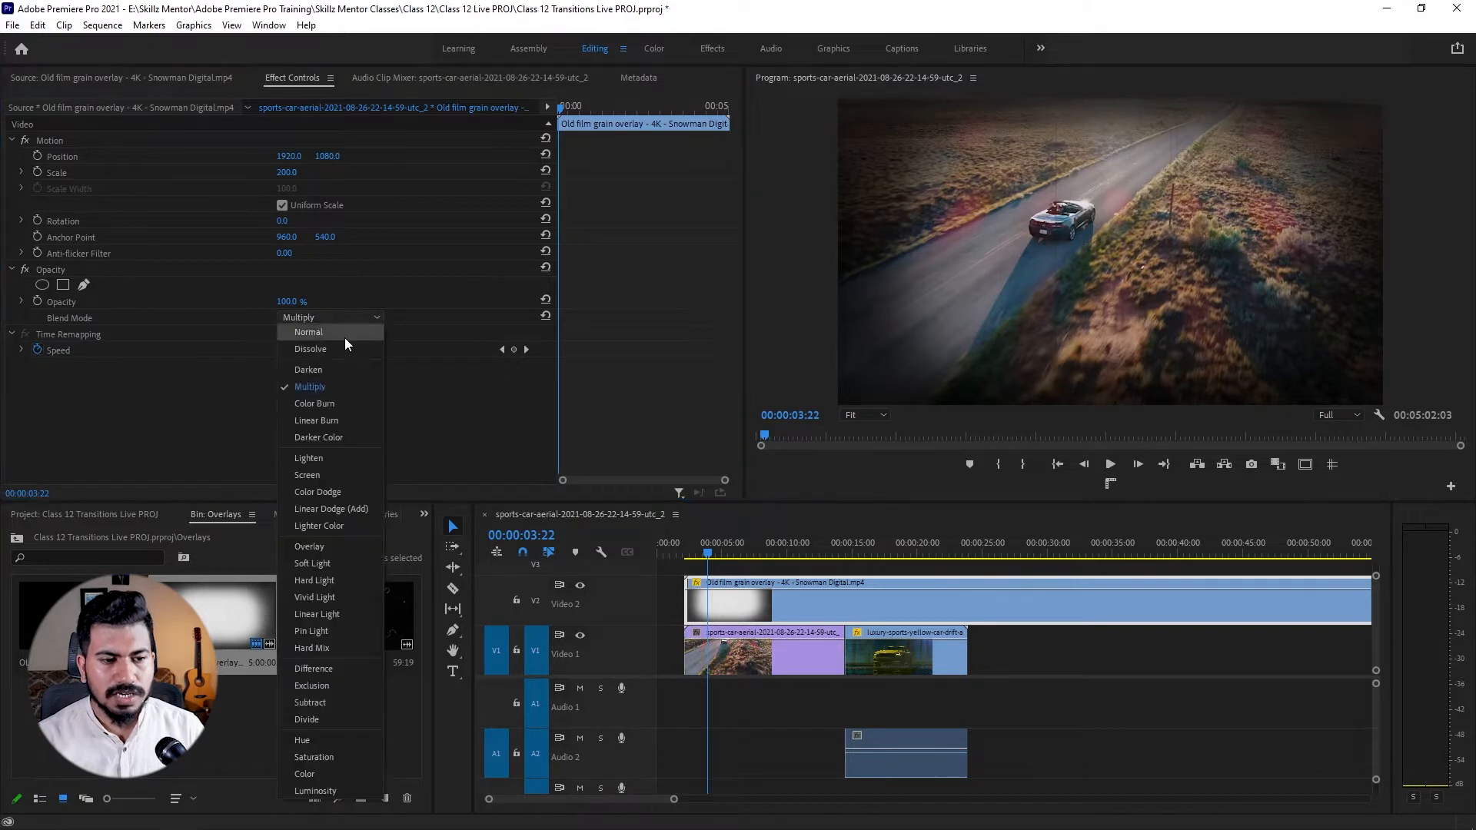
click(337, 403)
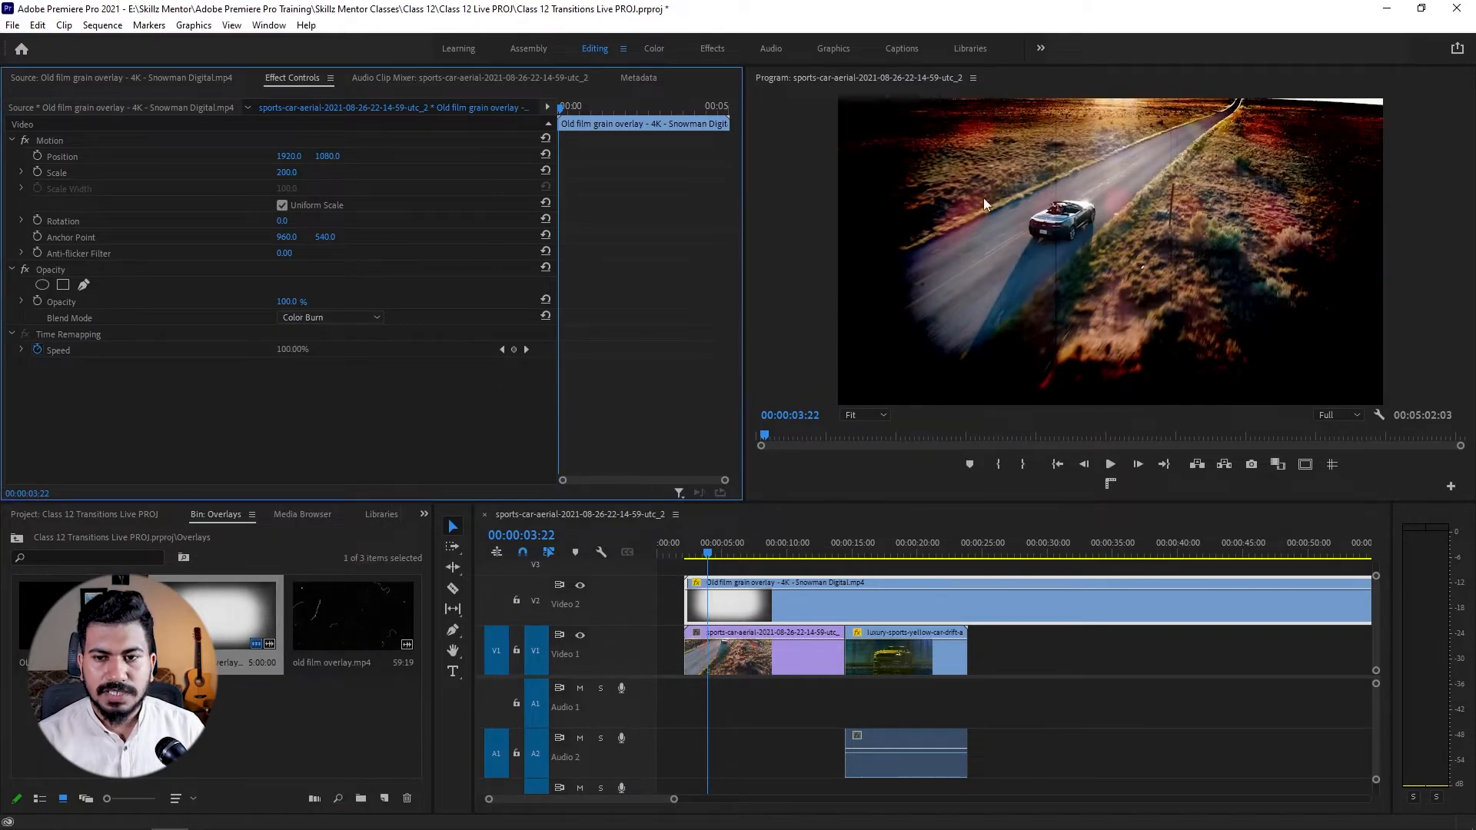
click(303, 316)
click(330, 421)
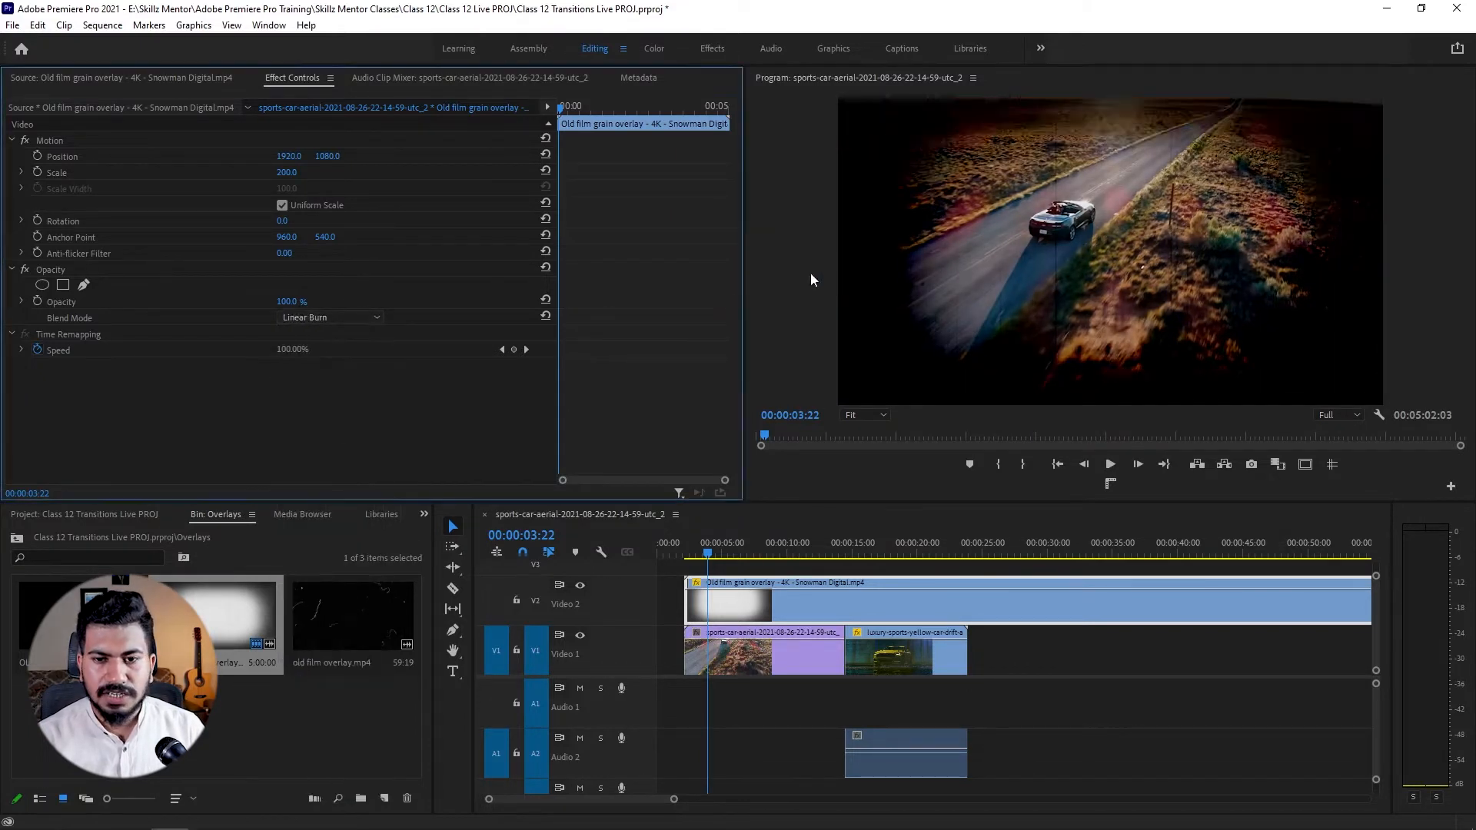
click(311, 320)
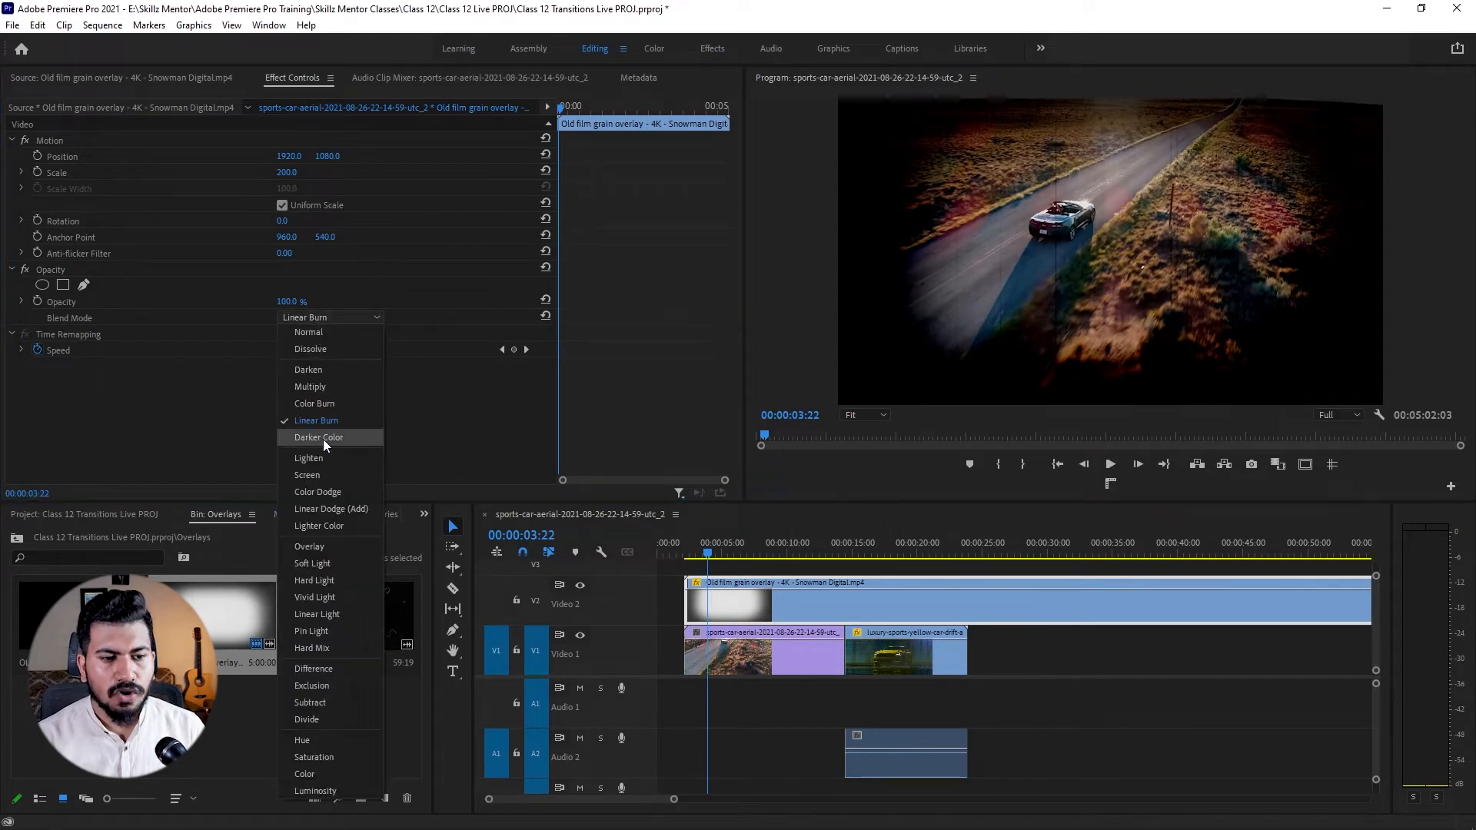
click(323, 438)
- Reset the overlay's blend mode to Normal for comparison and try Lighten, ending on Screen
click(293, 318)
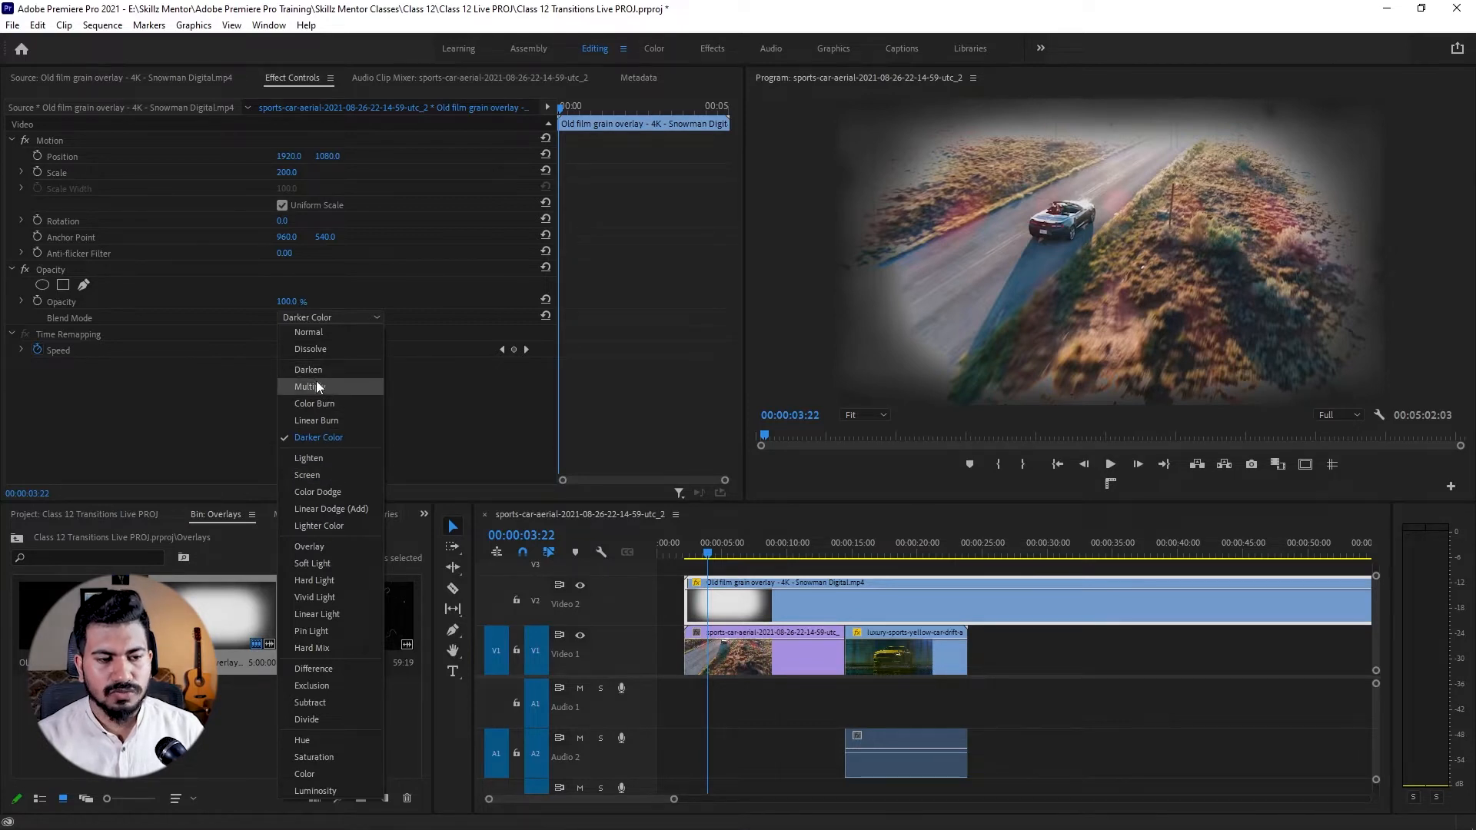
click(322, 334)
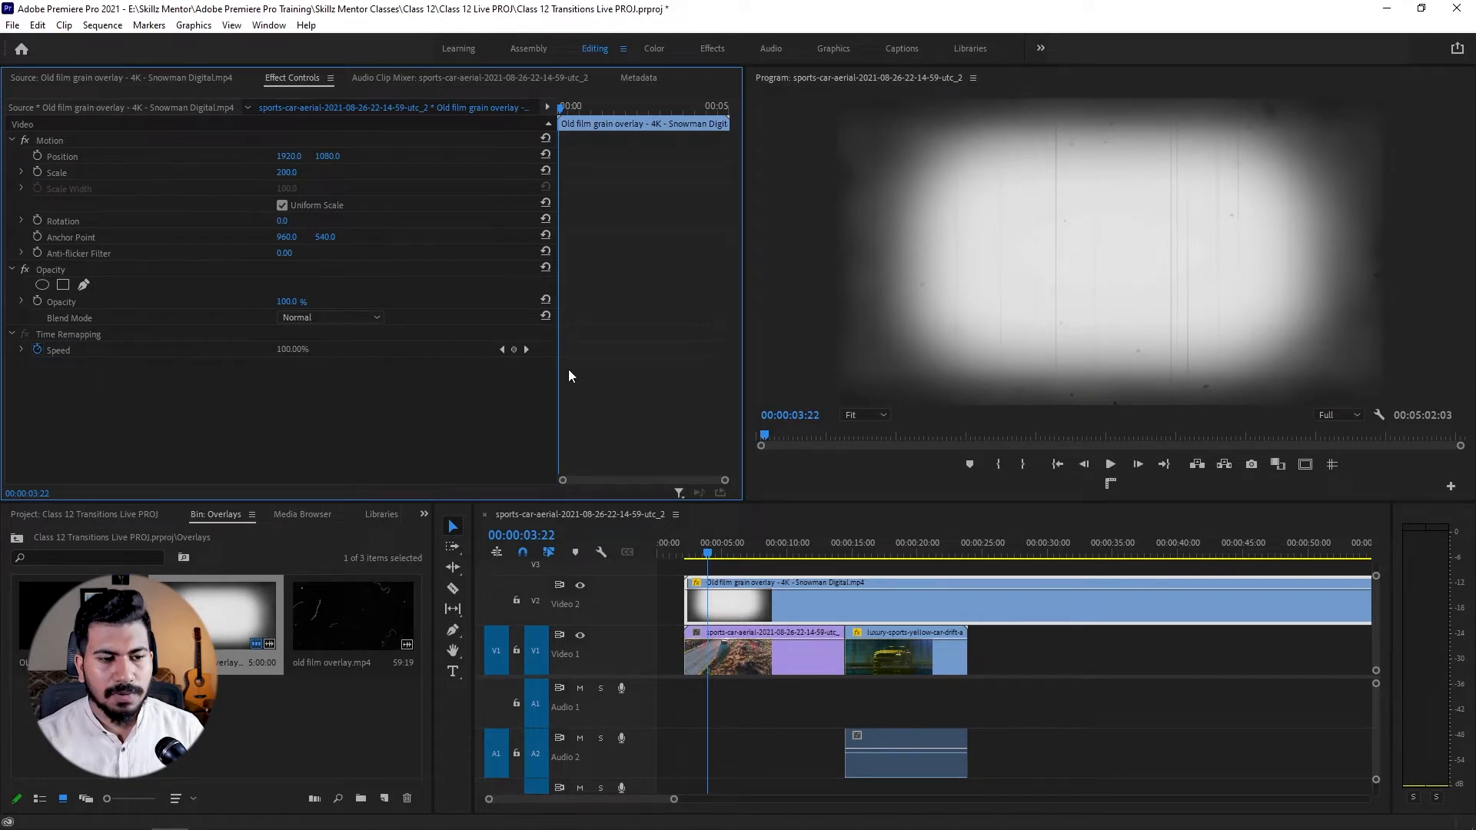
click(337, 324)
click(339, 421)
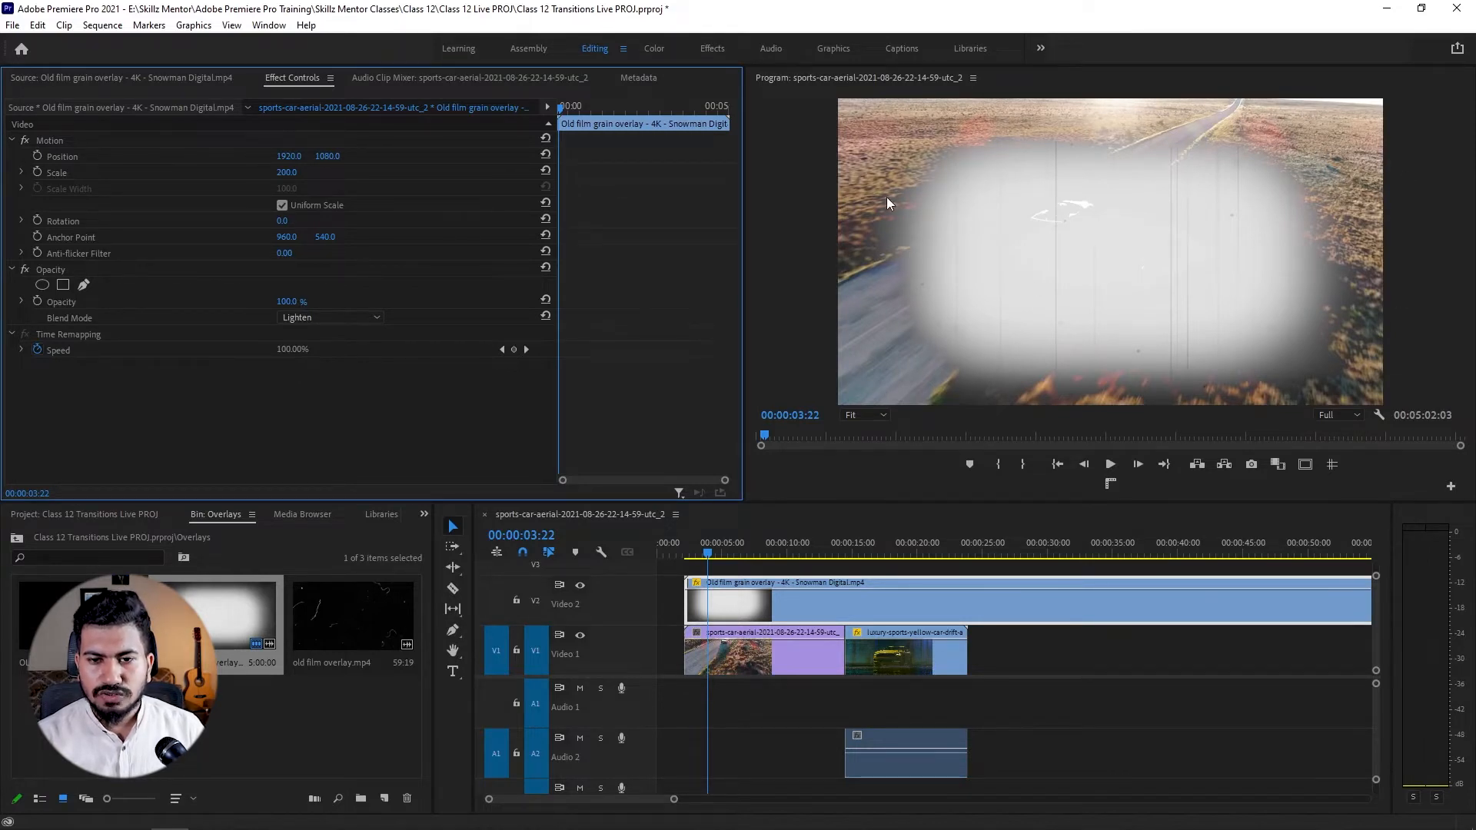
click(323, 319)
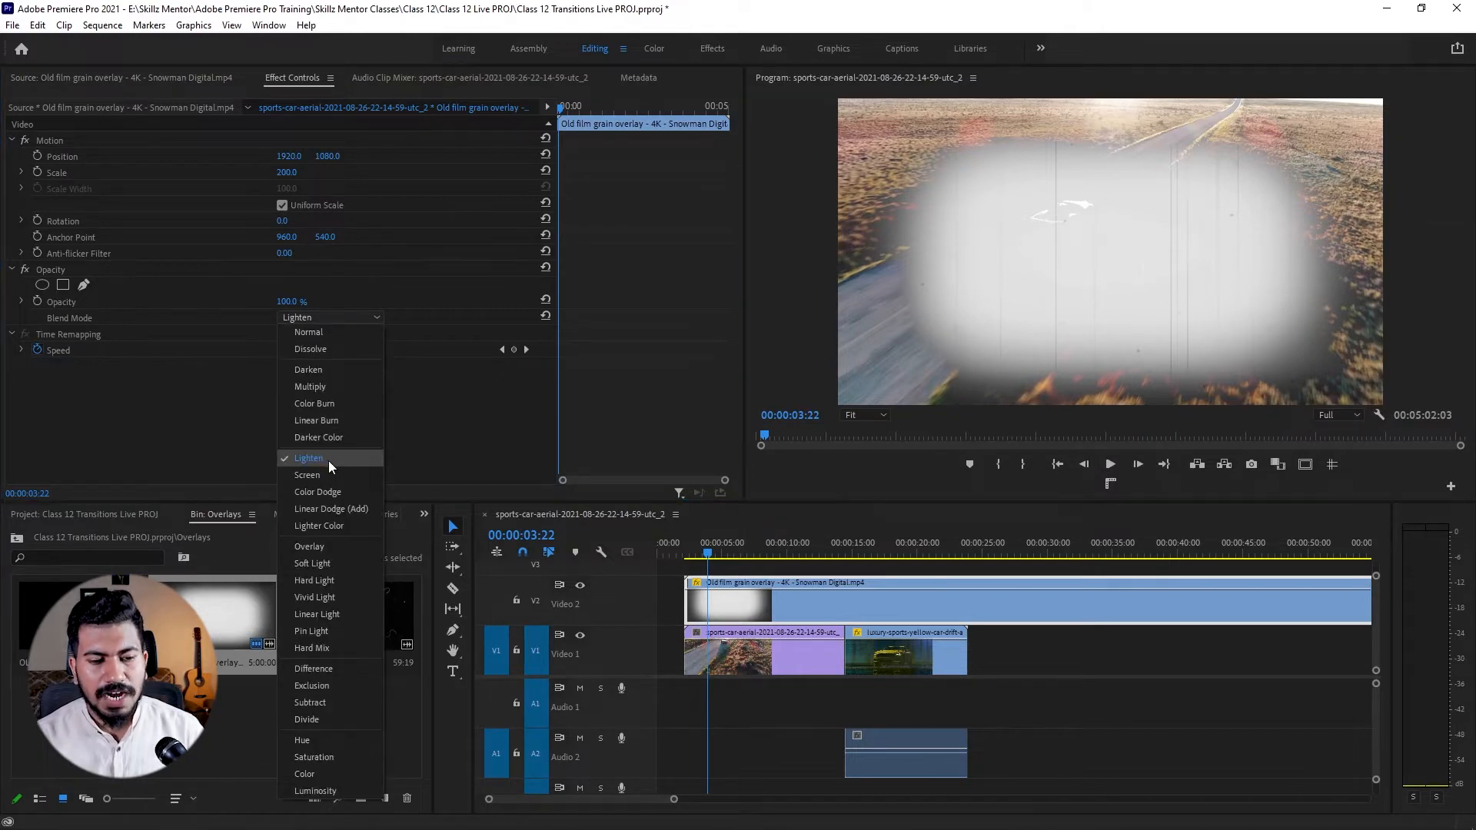
click(330, 472)
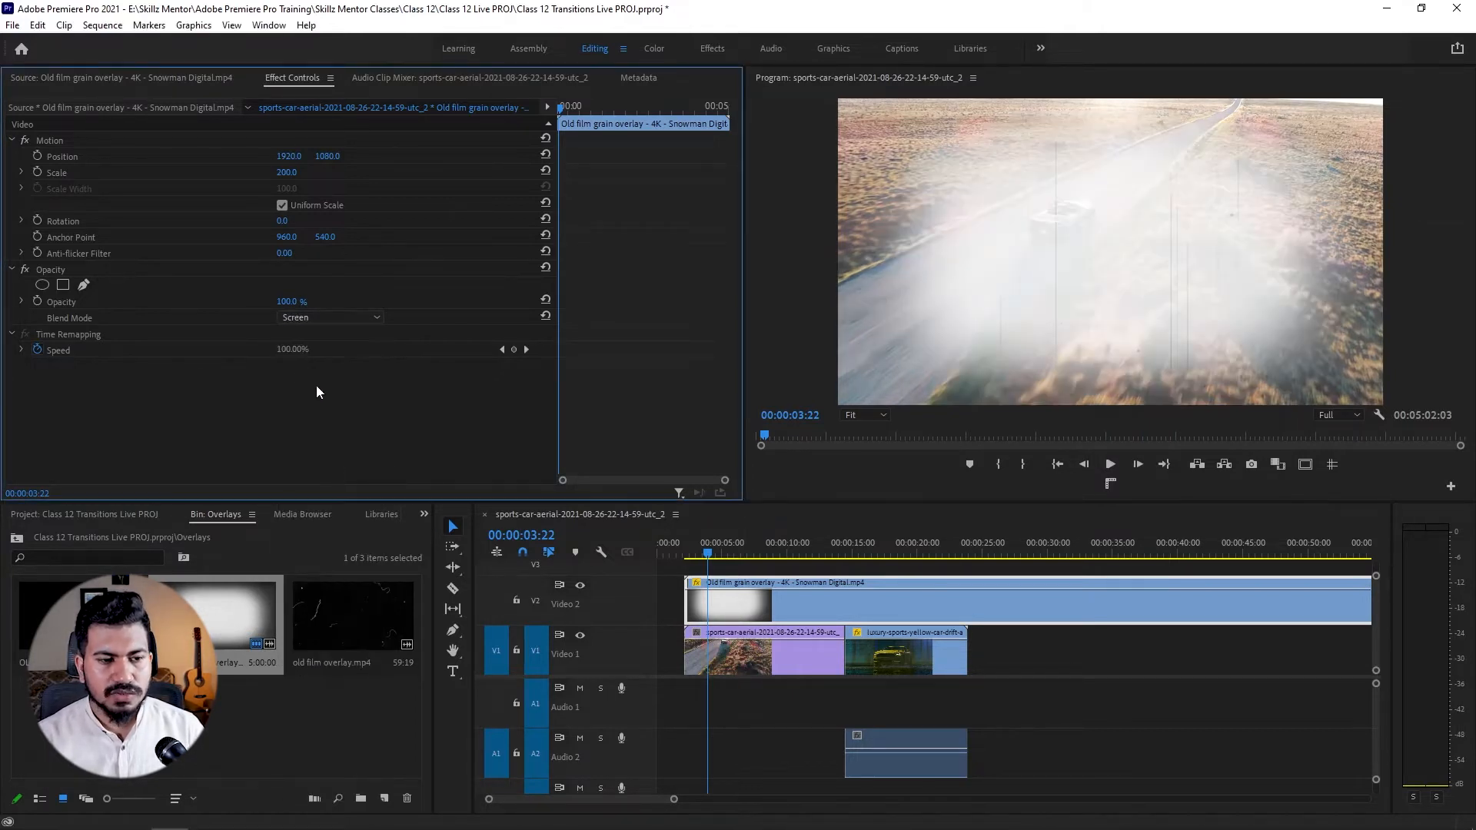
- Try the Color Dodge, Linear Dodge (Add) and Lighter Color blend modes in turn on the film grain overlay
click(324, 318)
click(329, 492)
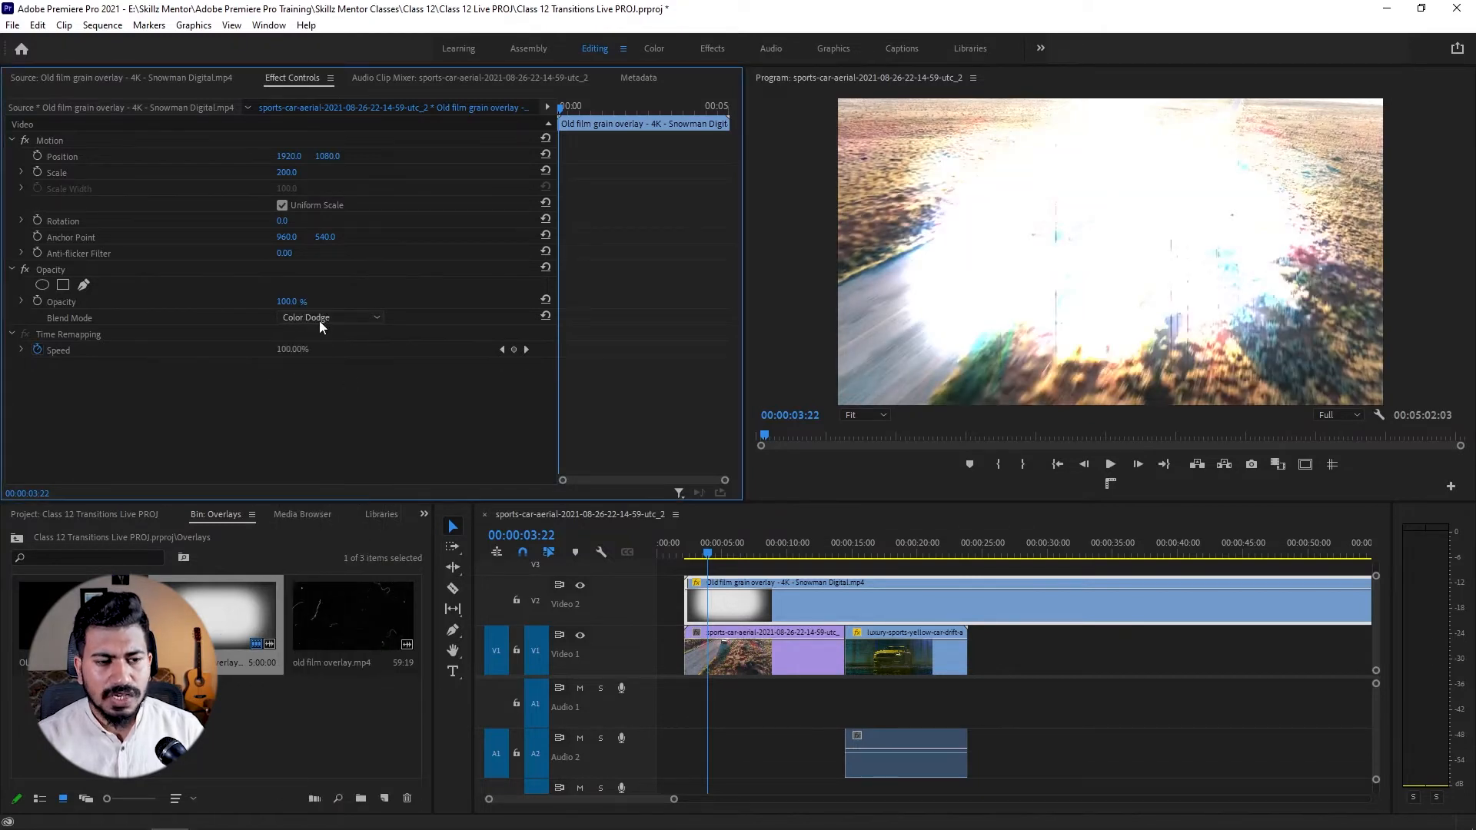
click(323, 318)
click(328, 508)
click(343, 318)
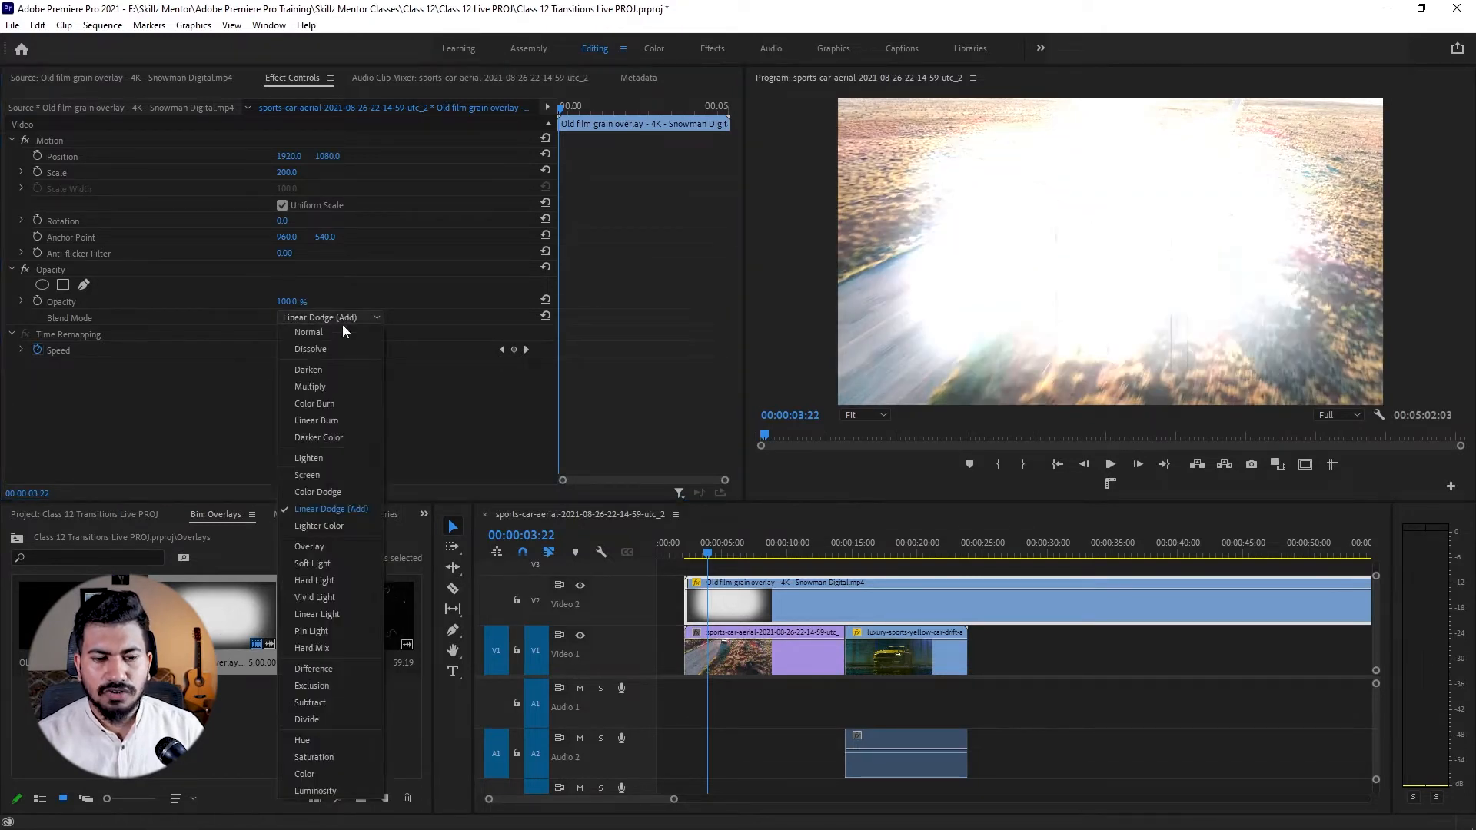
click(332, 525)
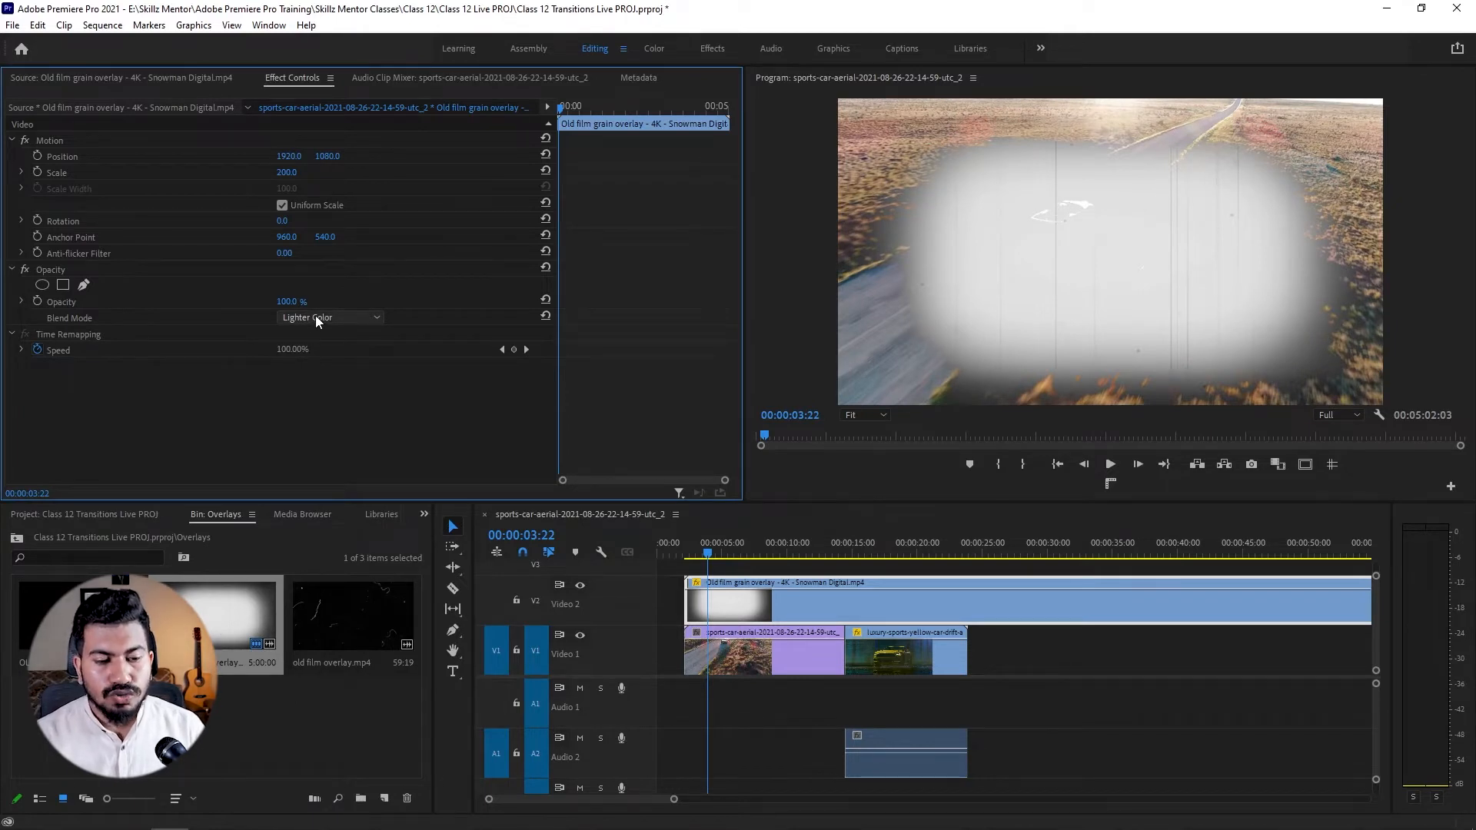
- Apply the Overlay blend mode to the film grain clip and view the result at 00:00:06:10
click(315, 317)
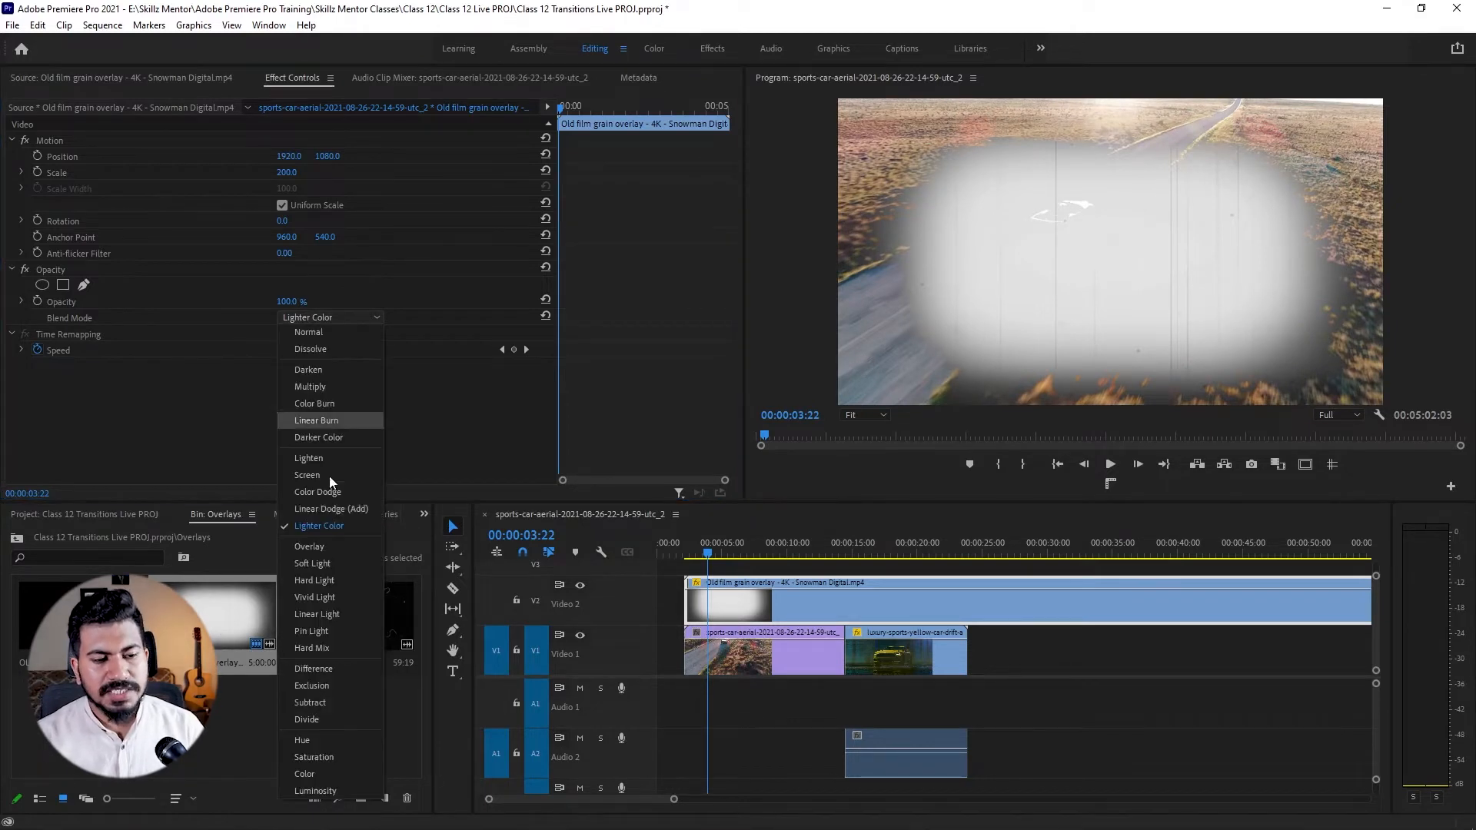
click(334, 545)
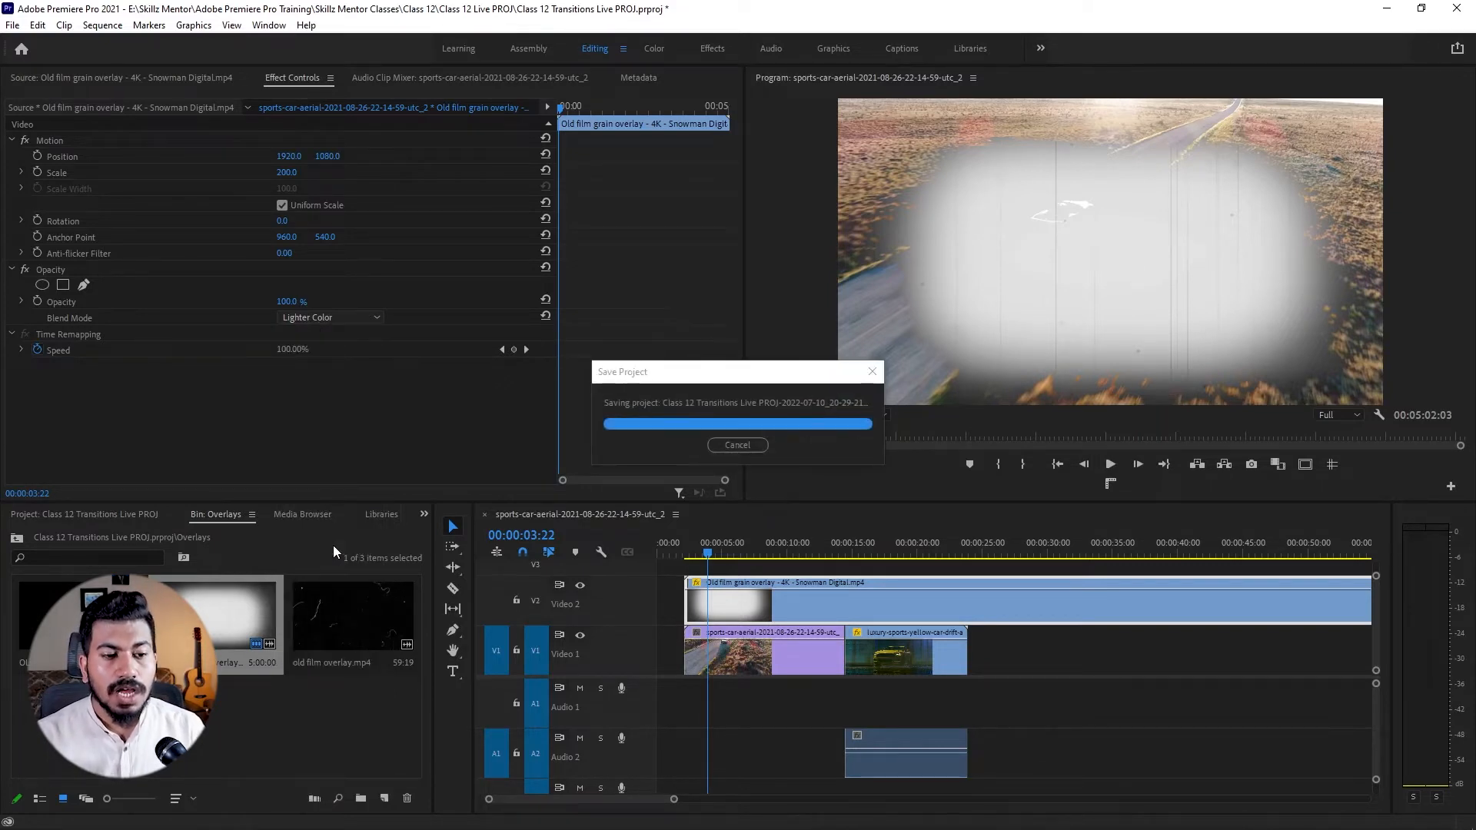
click(360, 321)
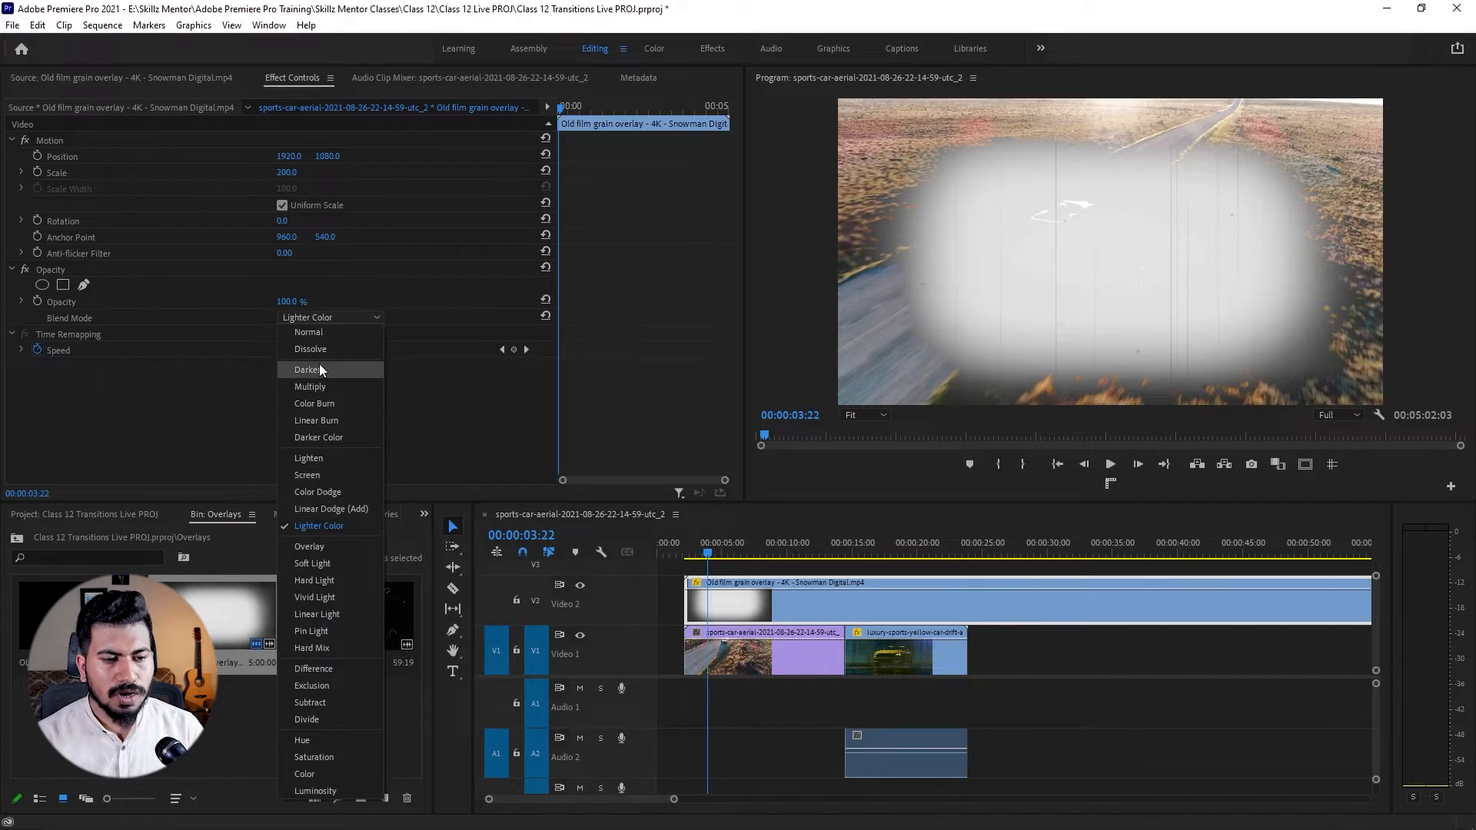
click(357, 548)
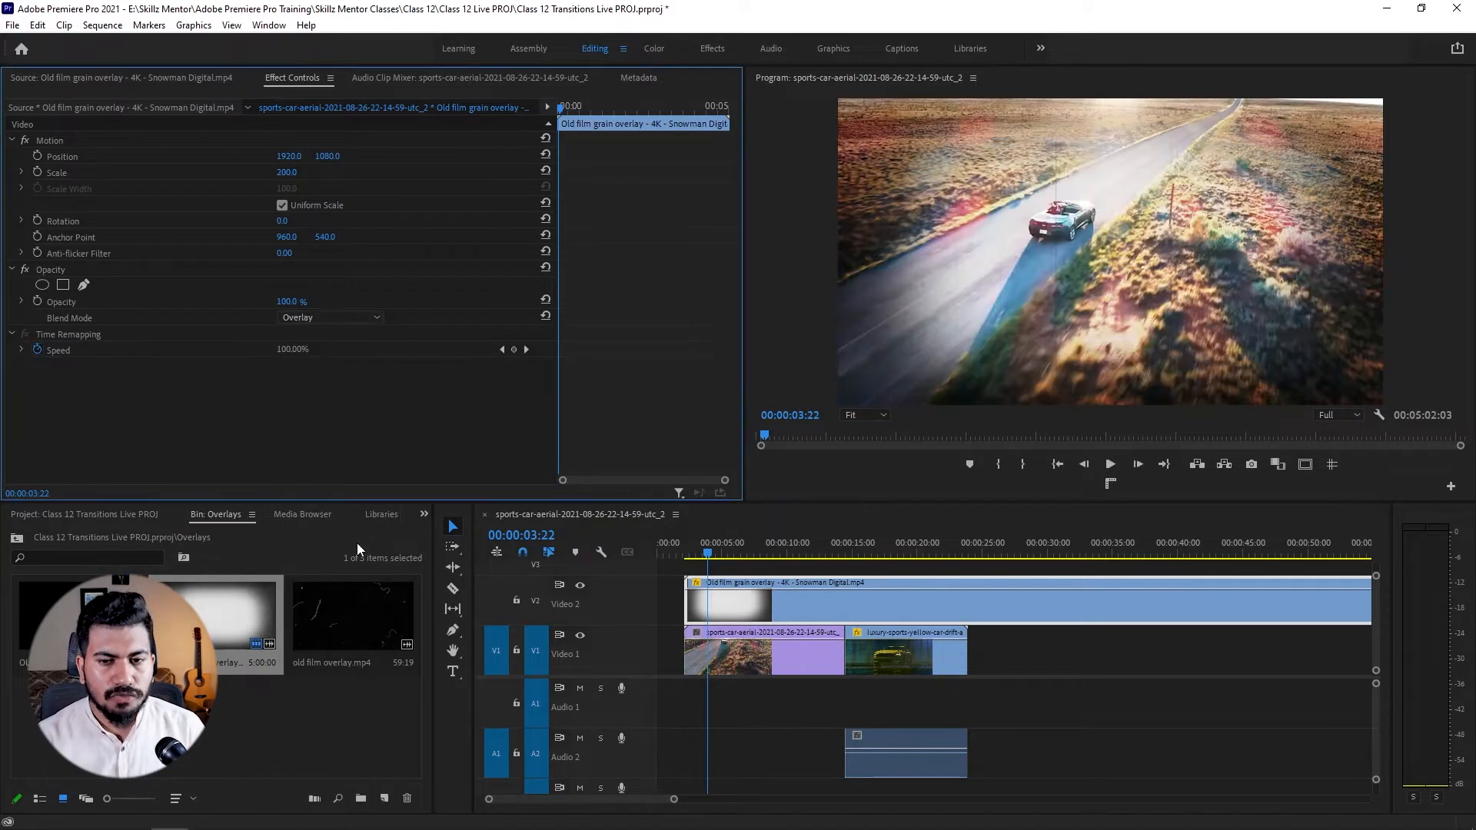
click(741, 539)
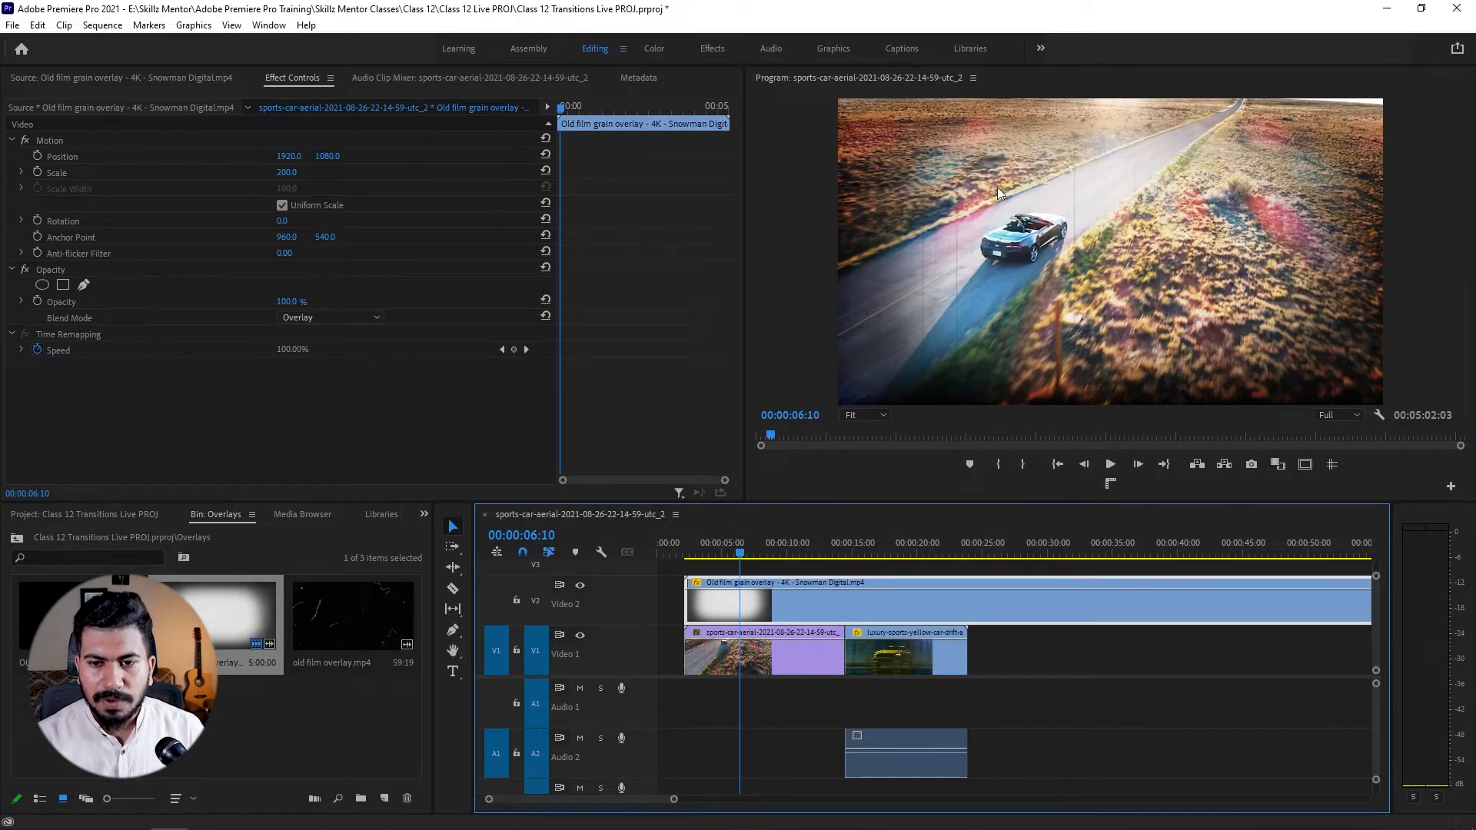
- Try the Soft Light and Hard Light blend modes on the film grain overlay
click(323, 316)
click(330, 484)
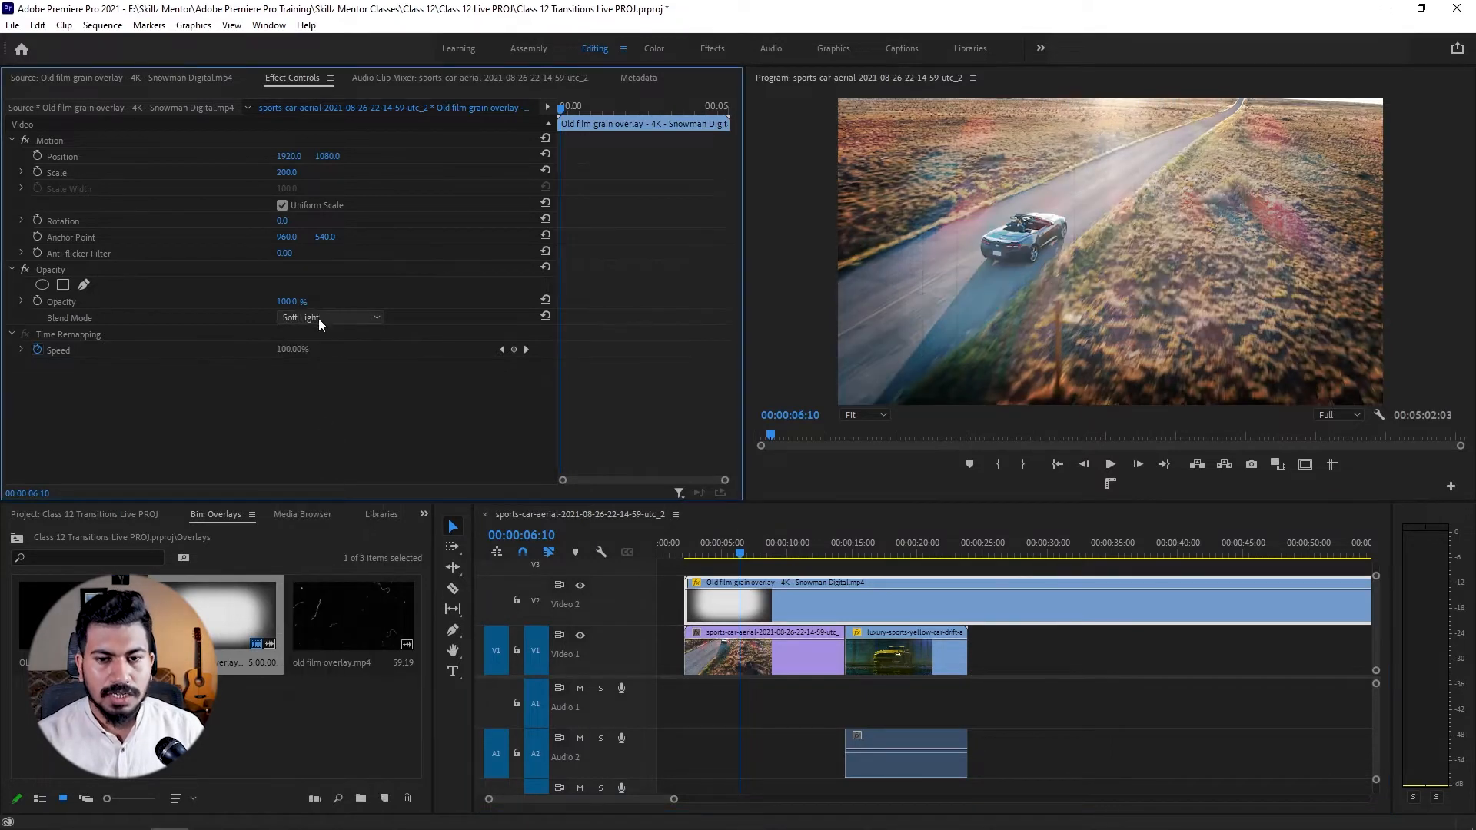
click(318, 319)
click(325, 578)
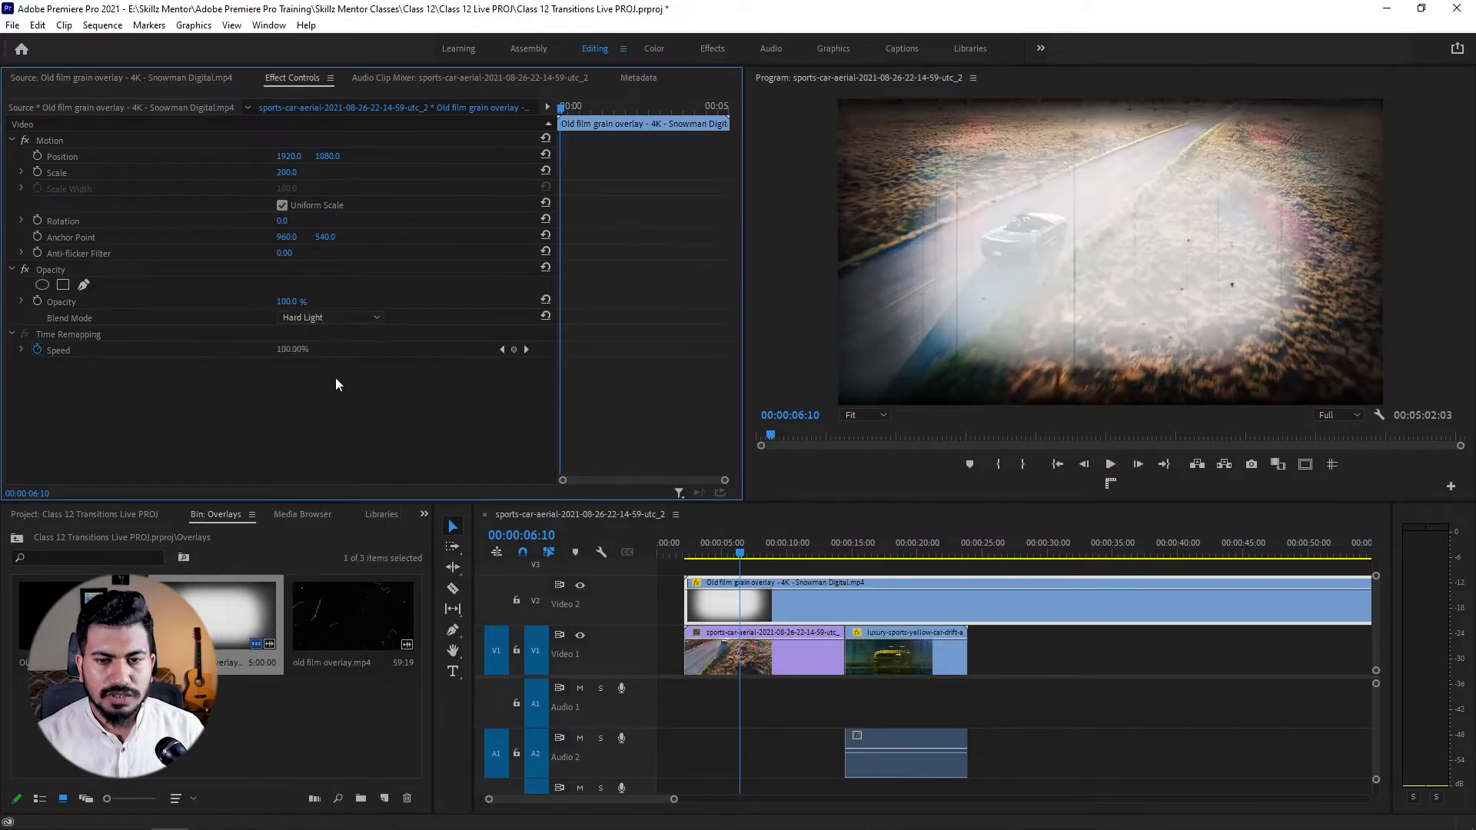
- Try the Vivid Light, Linear Light, Pin Light and Hard Mix blend modes in turn on the film grain overlay
click(311, 314)
click(327, 595)
click(334, 319)
click(330, 613)
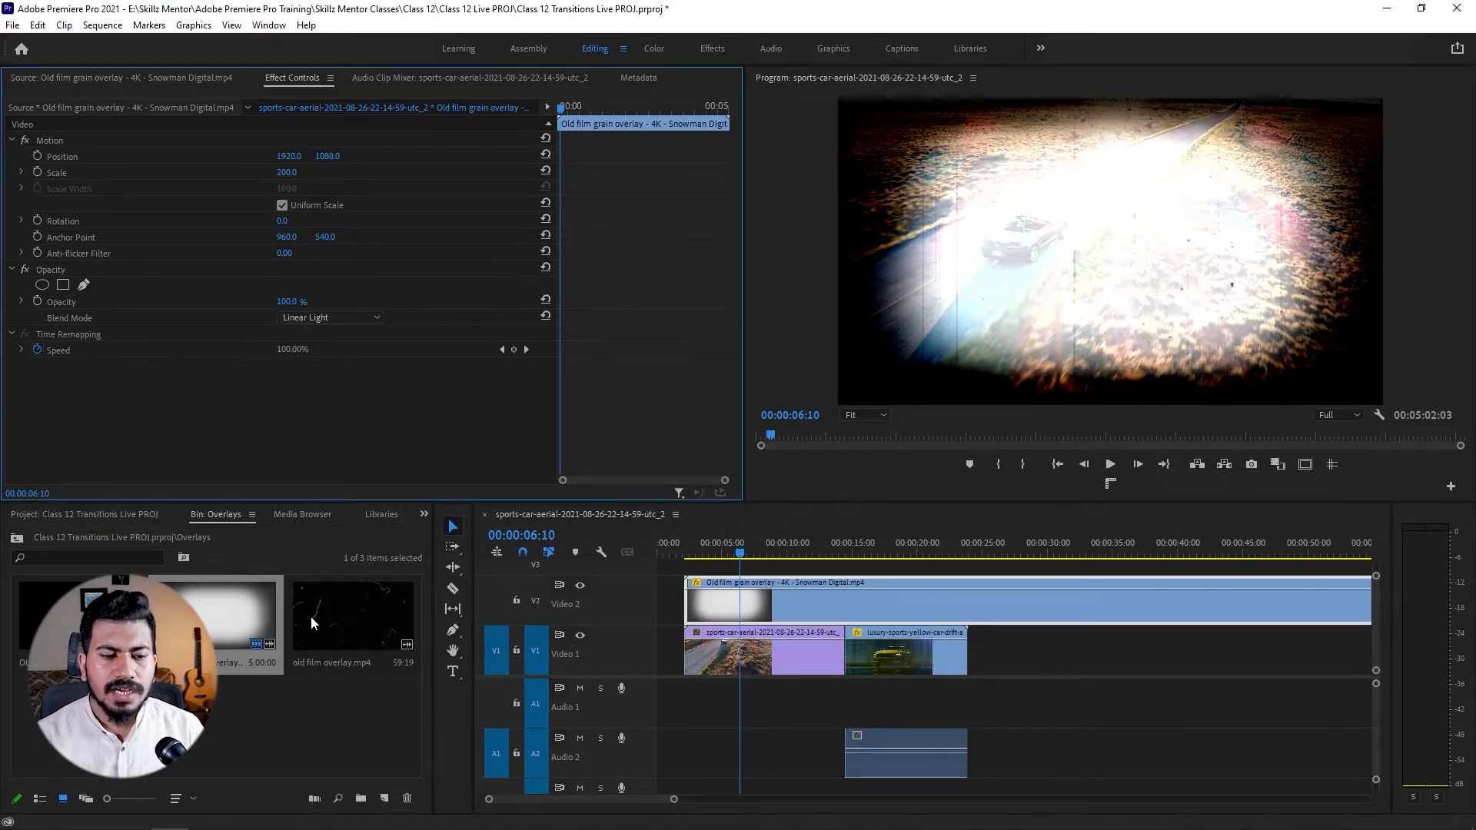
click(326, 316)
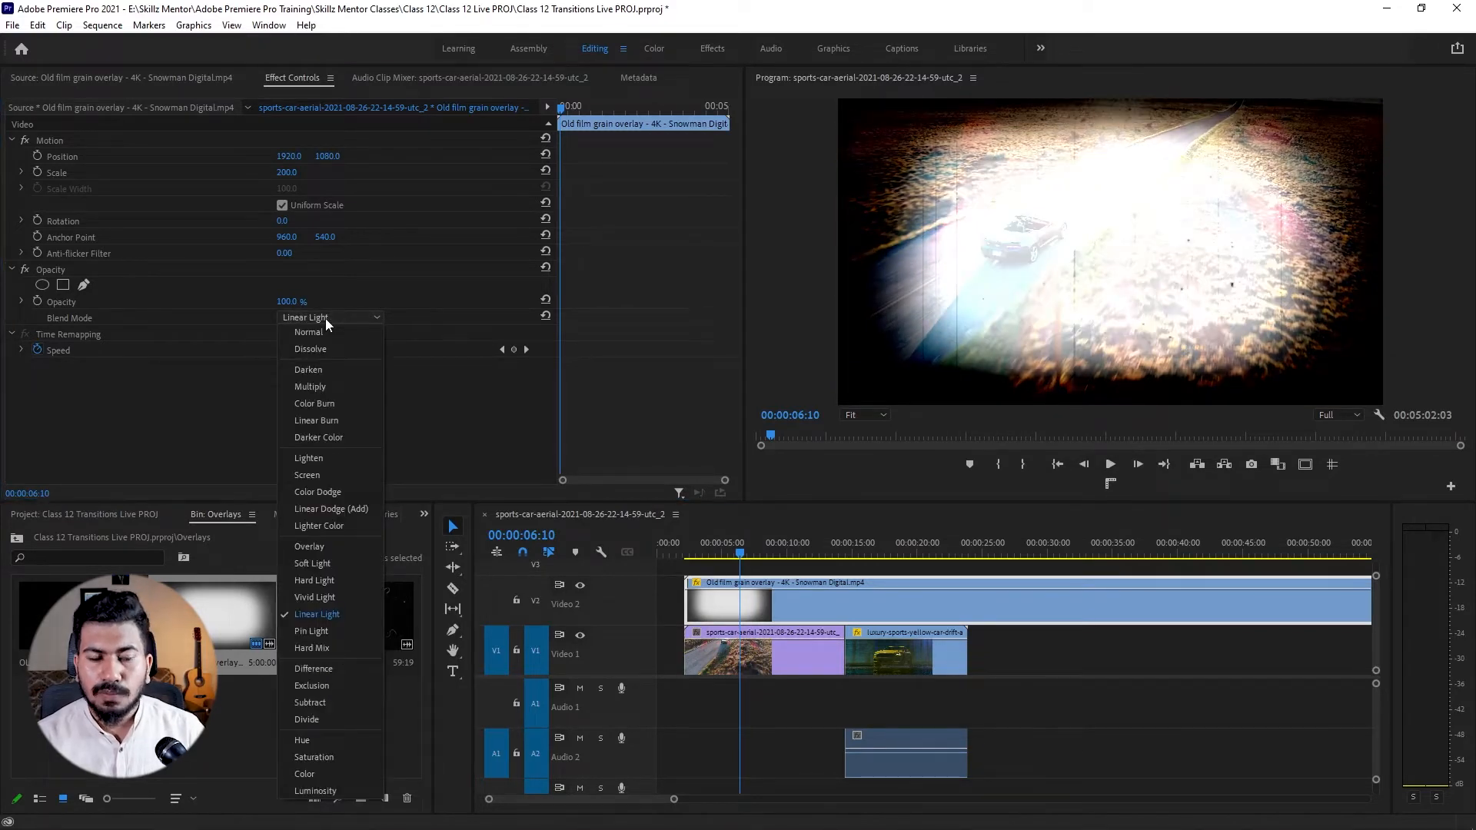
click(321, 632)
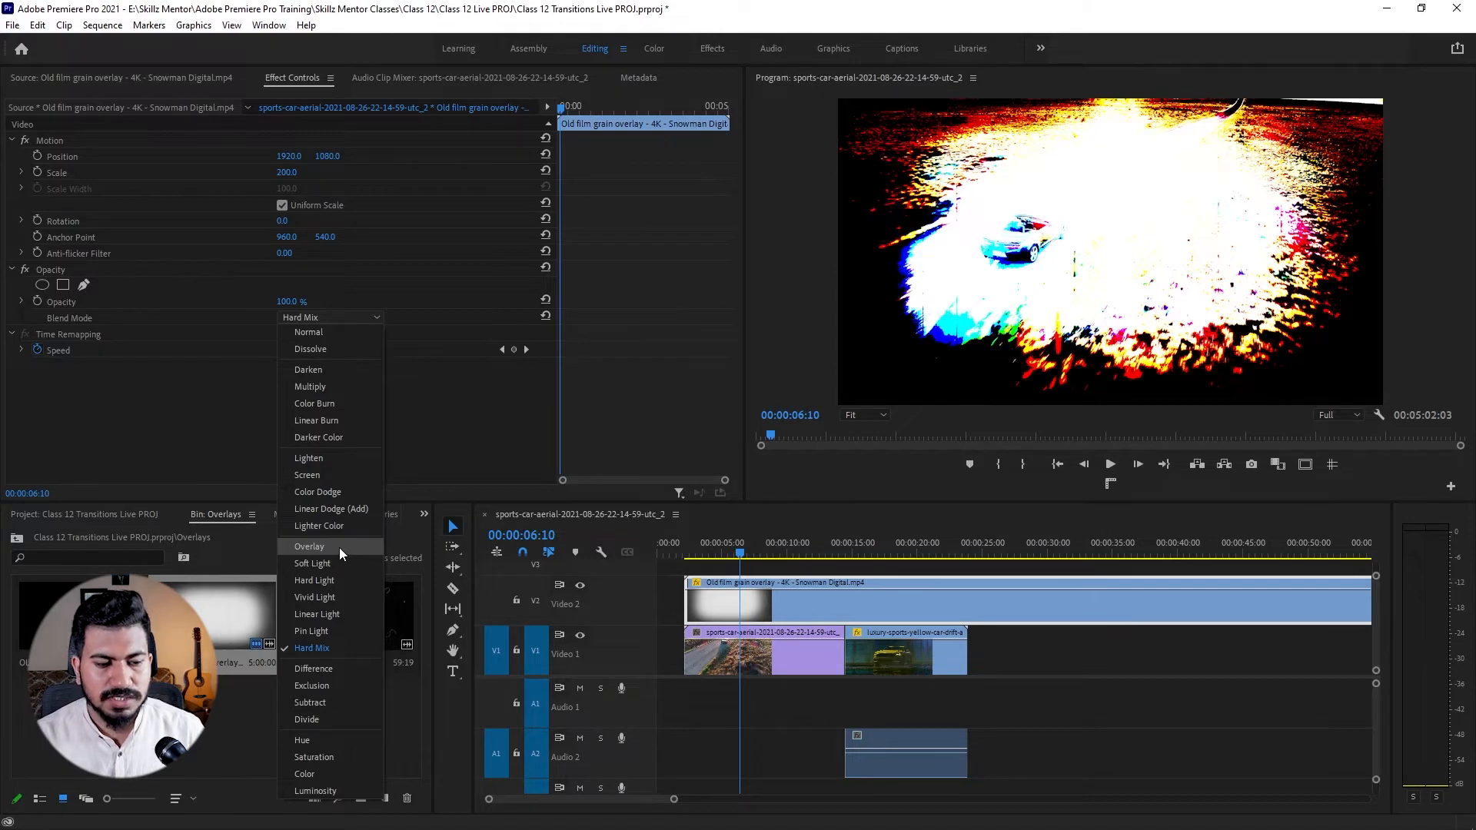
- Try Difference, Exclusion, Subtract and Divide as the overlay's blend mode, ending back on Difference
click(330, 669)
click(315, 318)
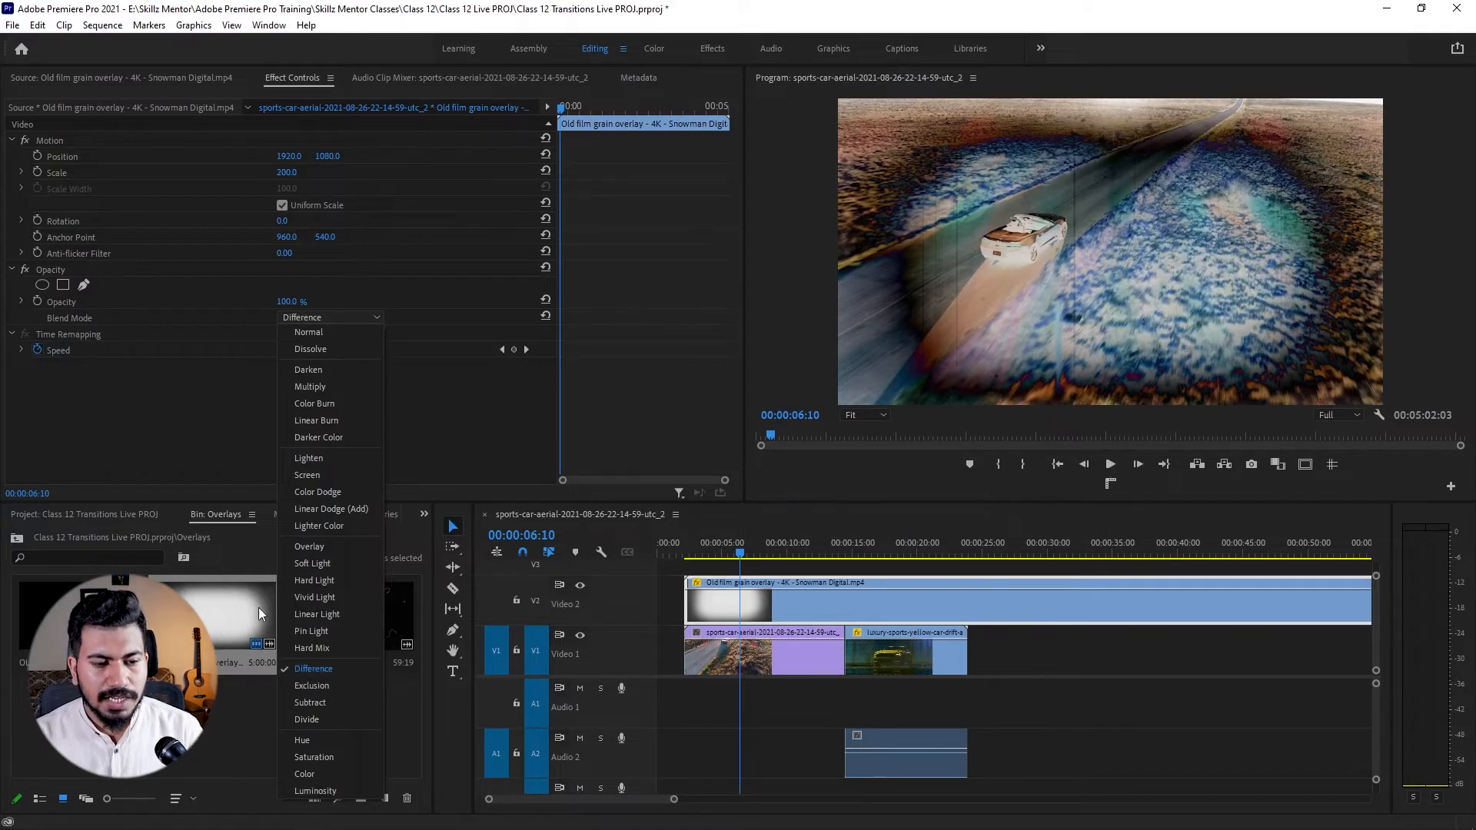
click(339, 685)
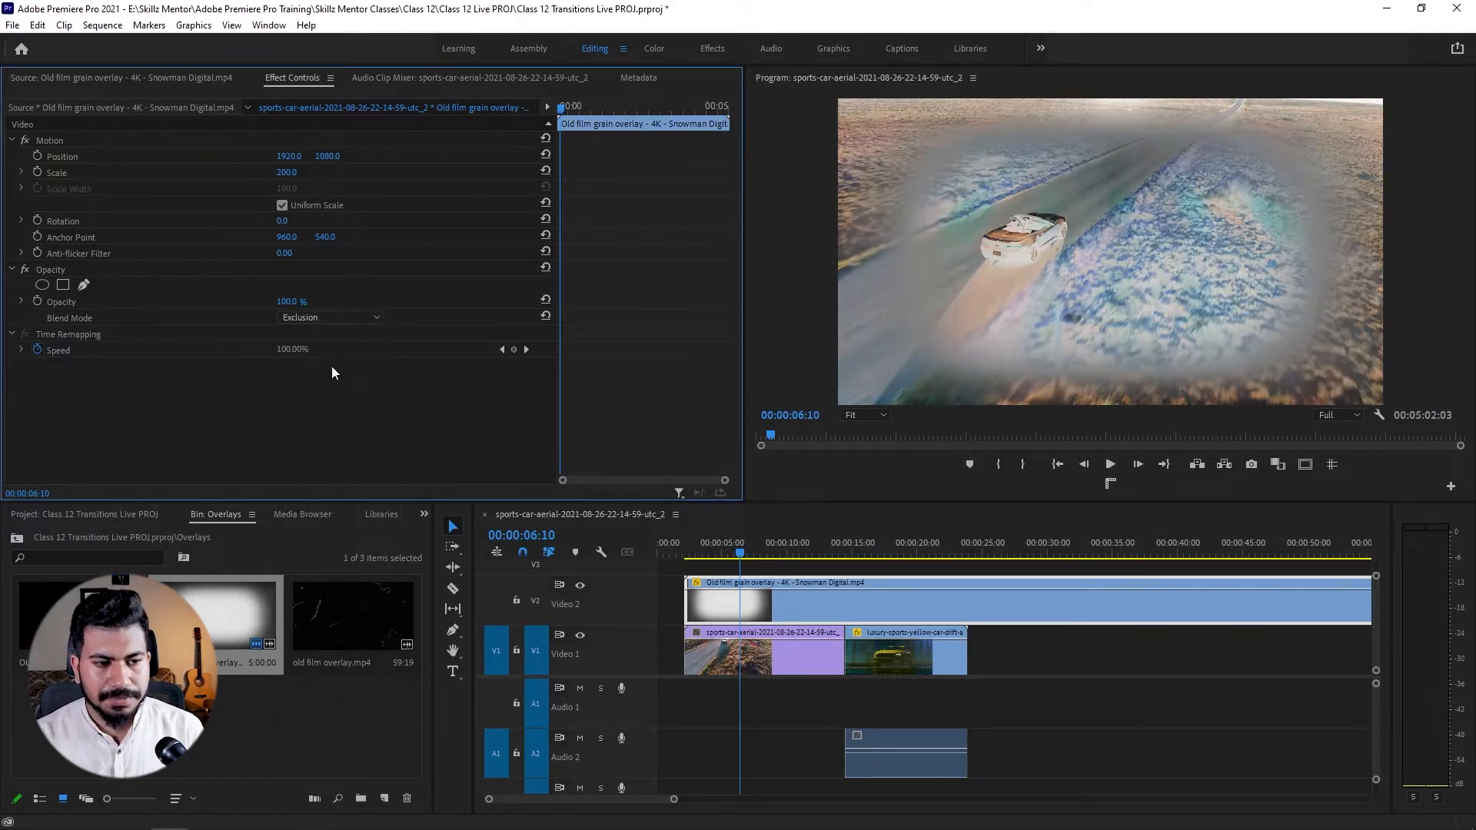
click(340, 320)
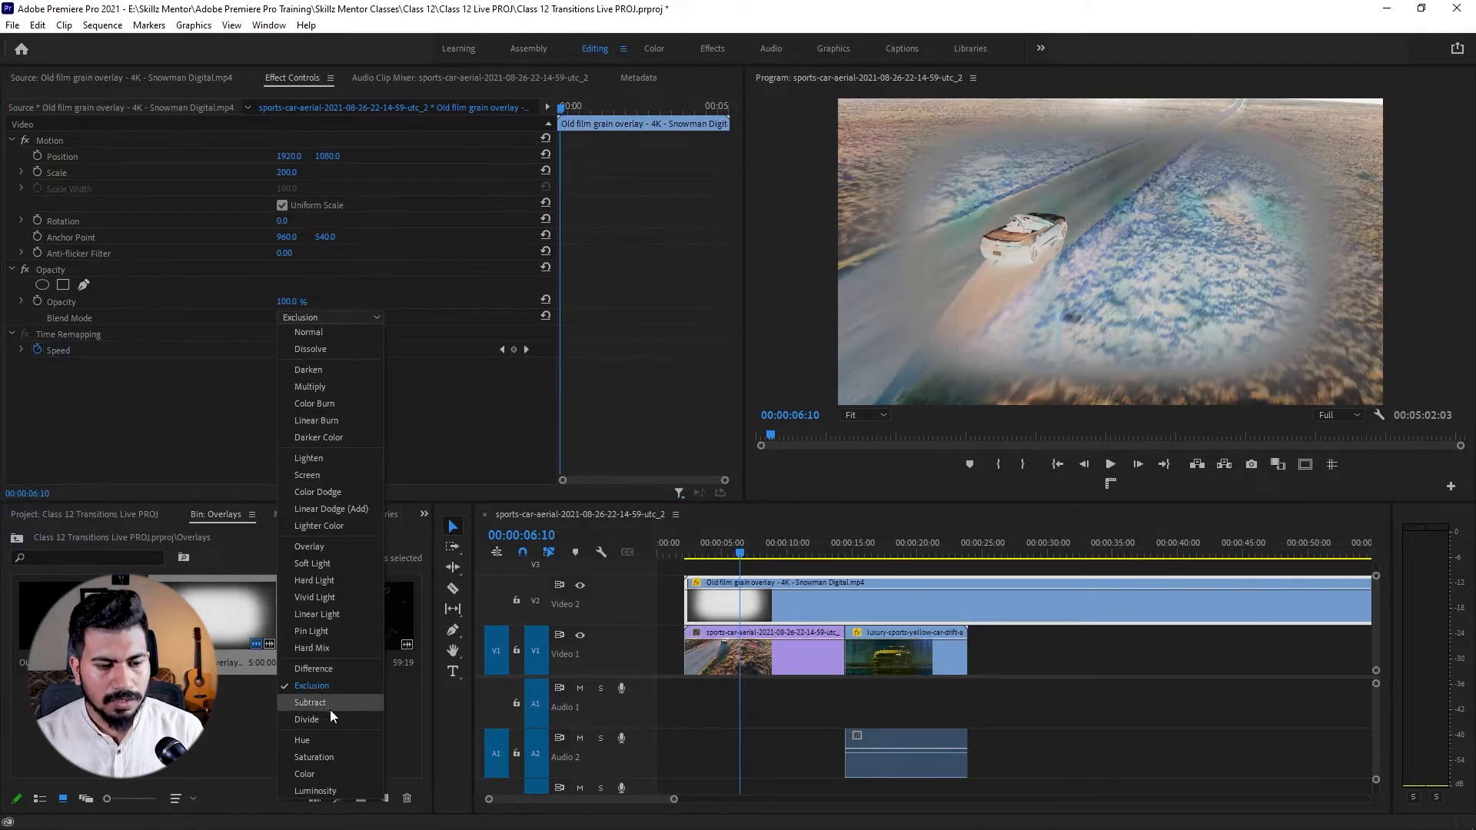
click(326, 702)
click(346, 321)
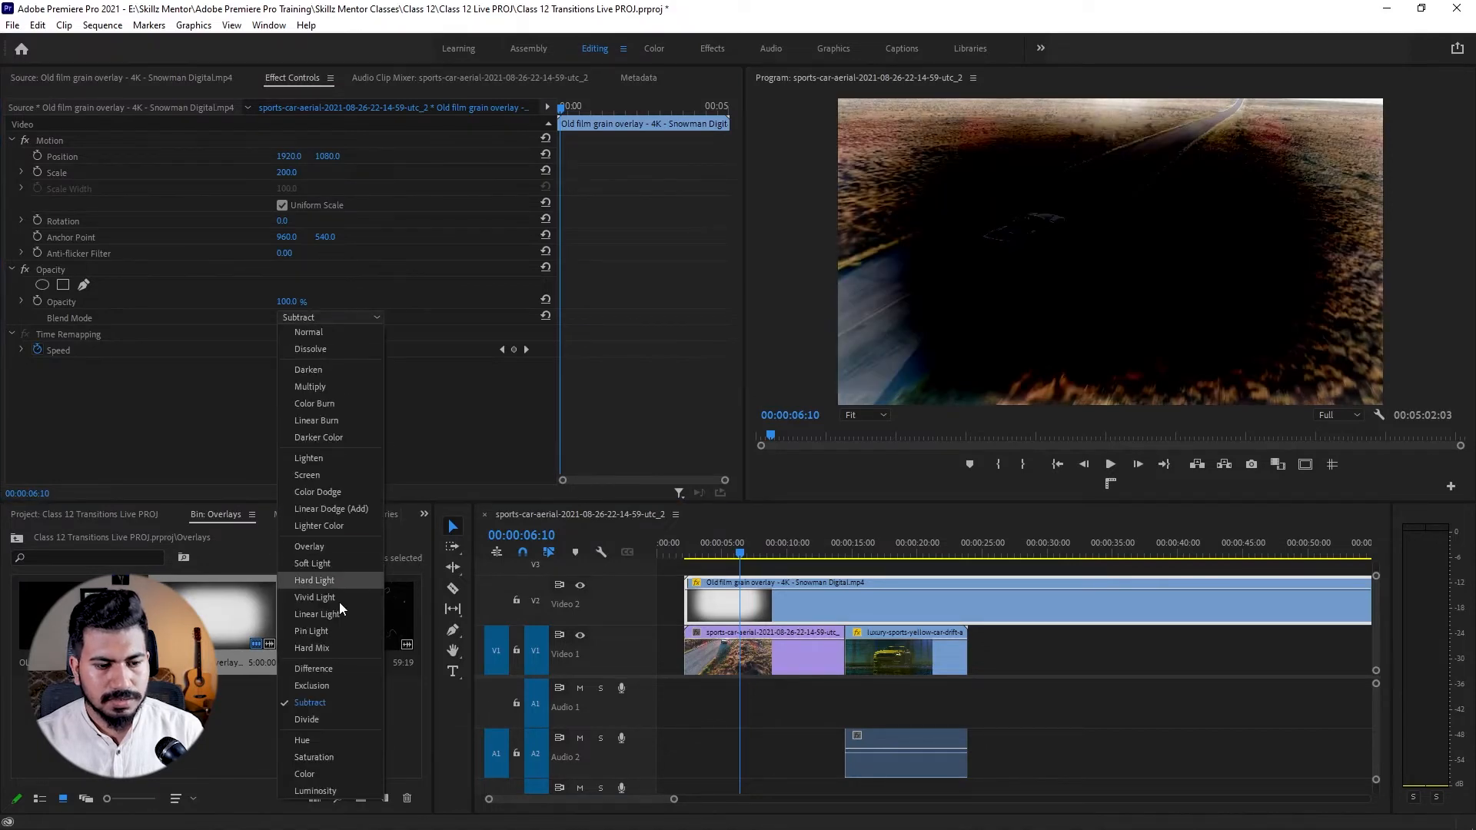
click(307, 719)
click(340, 322)
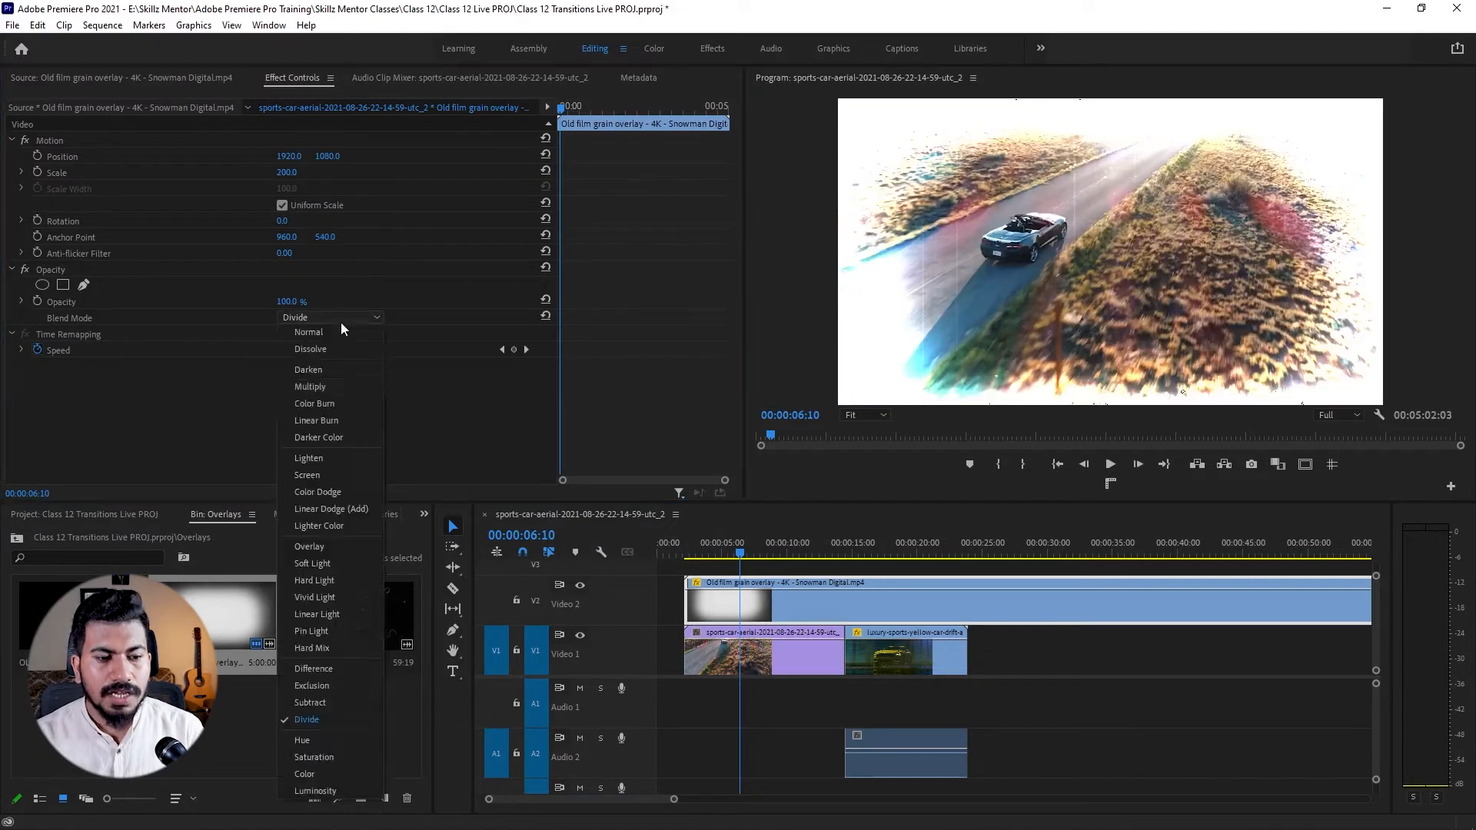
click(338, 670)
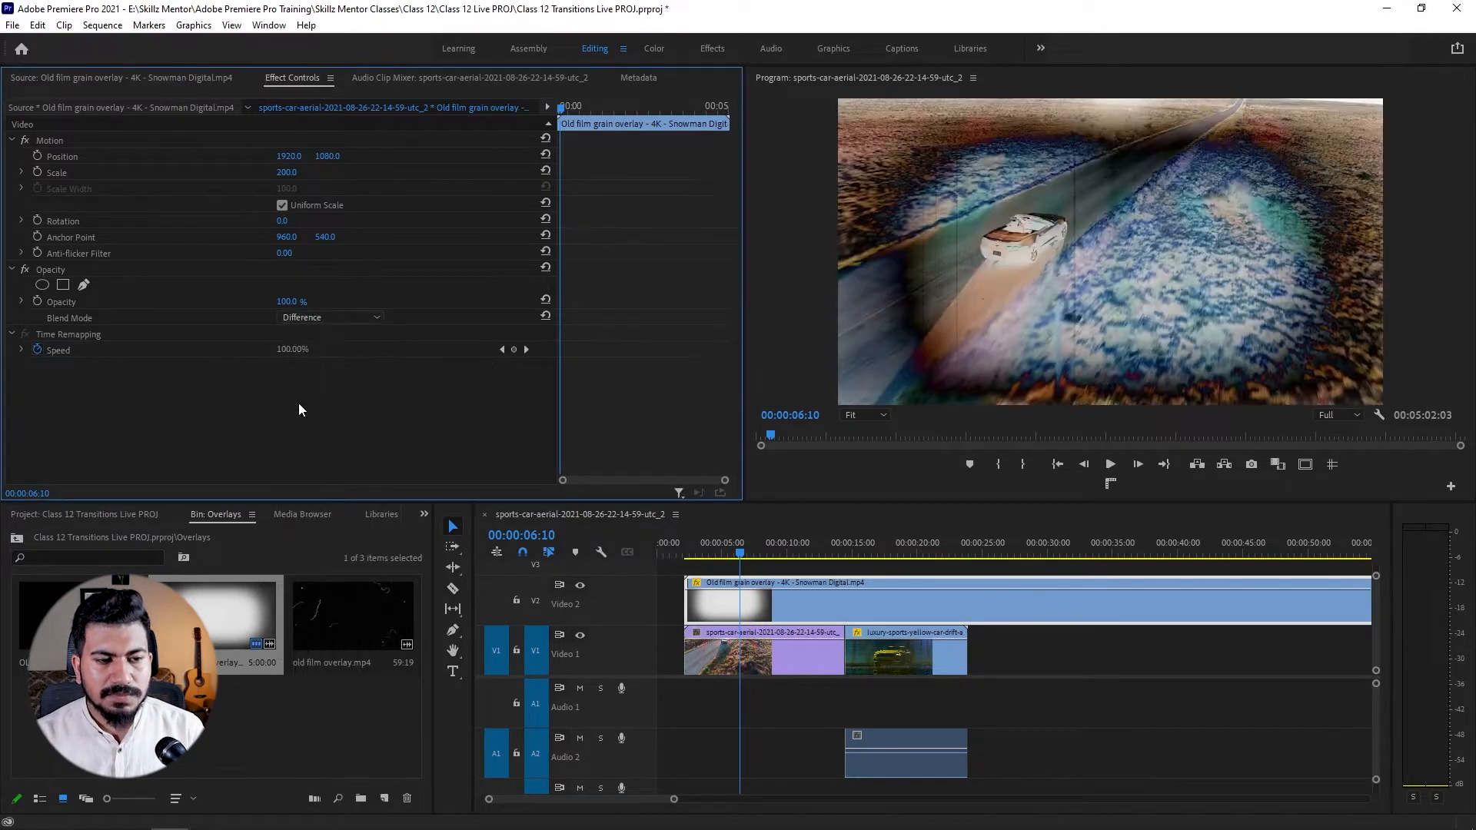
- Change the film grain overlay's blend mode to Hue
click(349, 319)
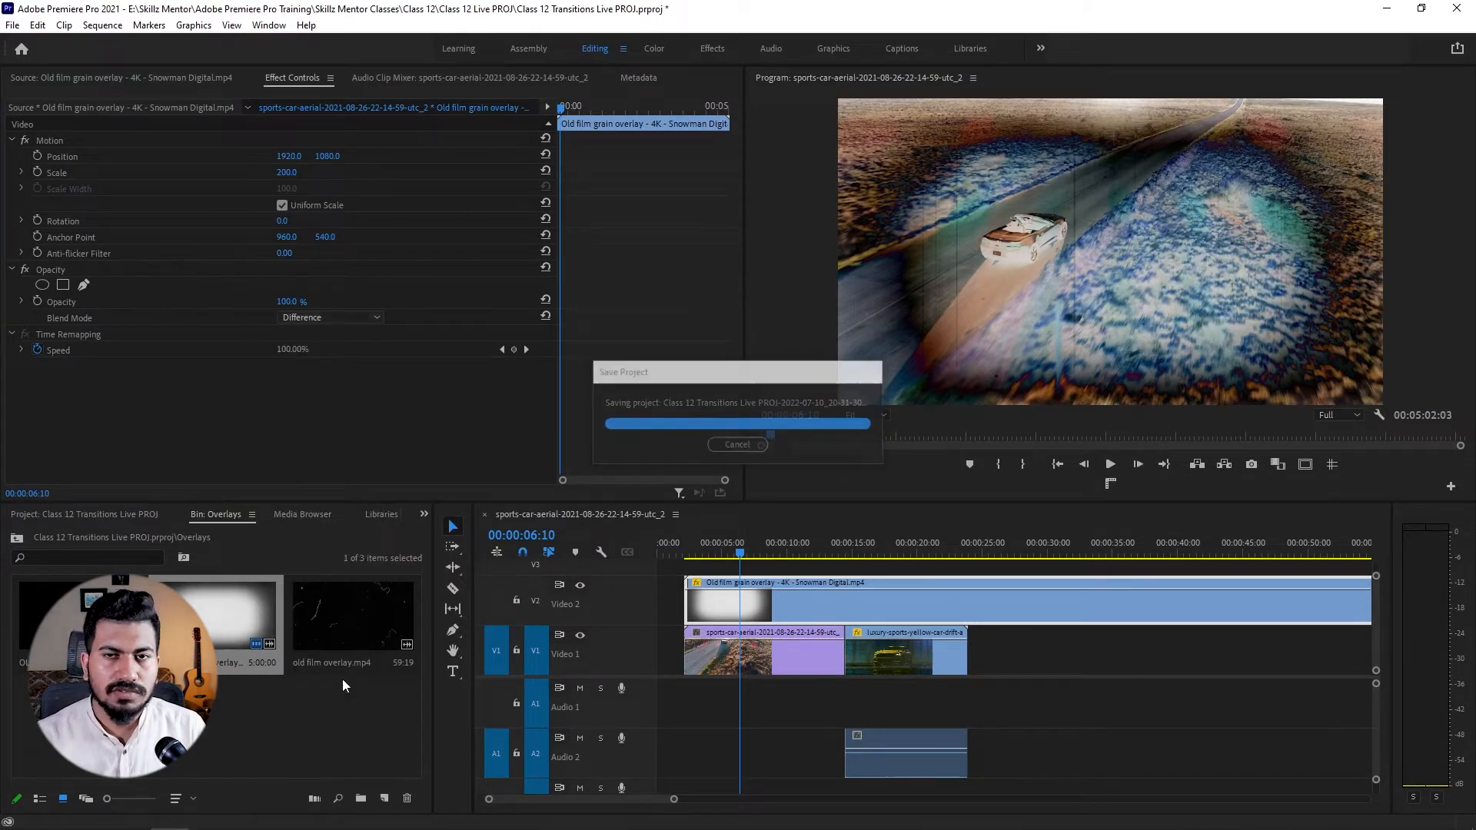
click(332, 320)
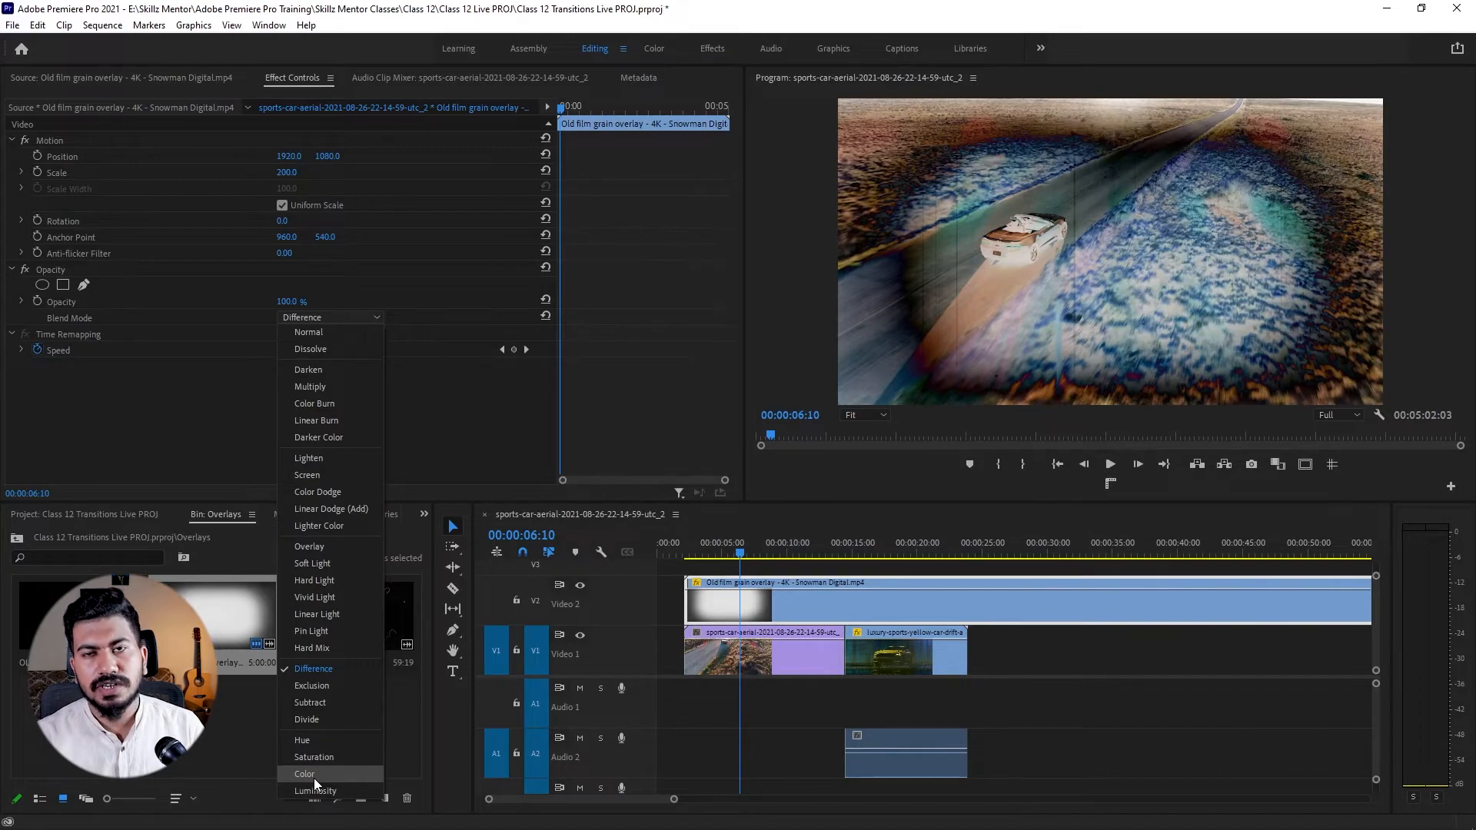
click(346, 742)
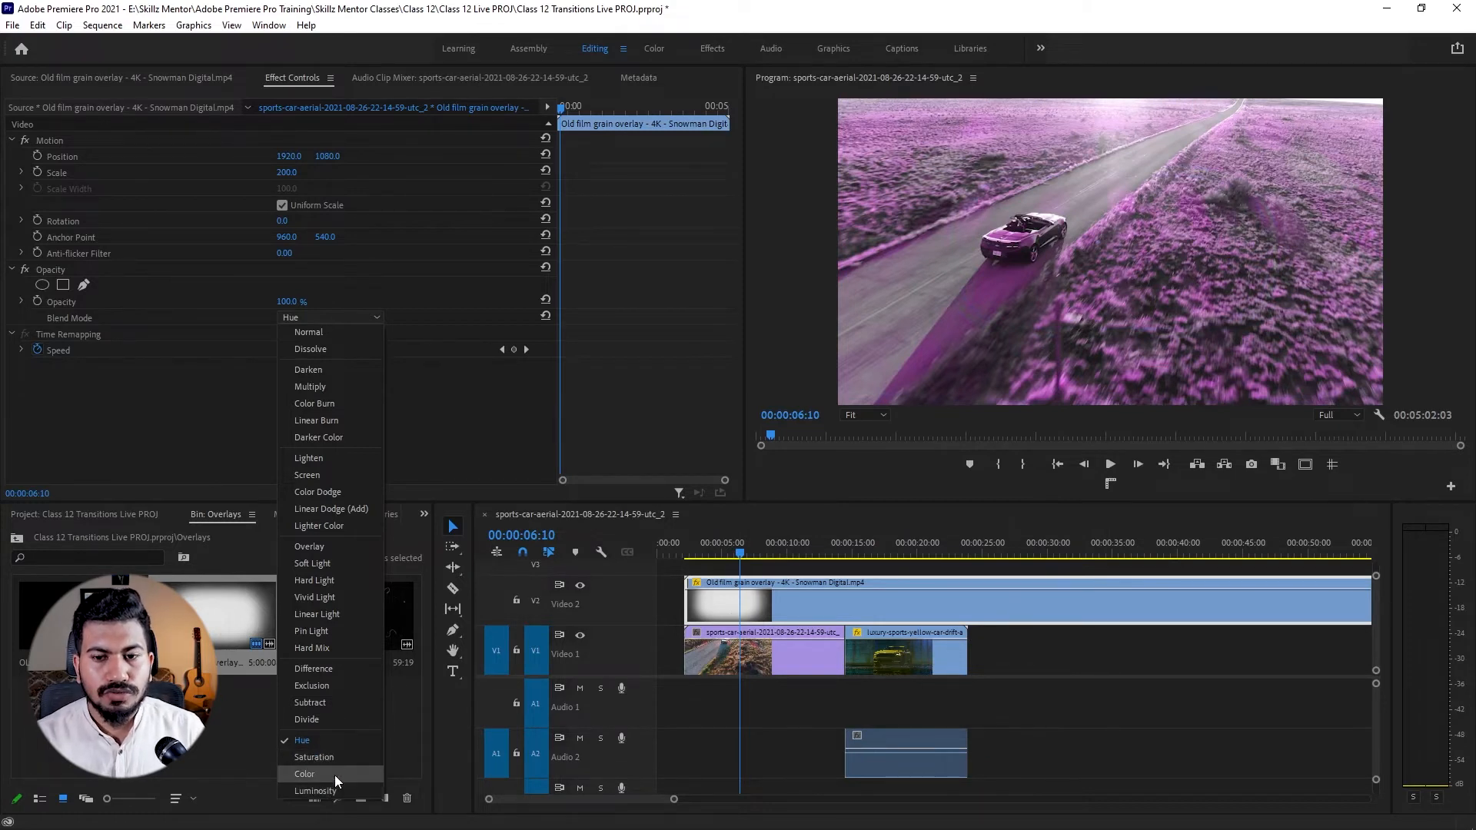
- Try the Saturation blend mode on the sports-car clip beneath the overlay
click(771, 670)
click(347, 317)
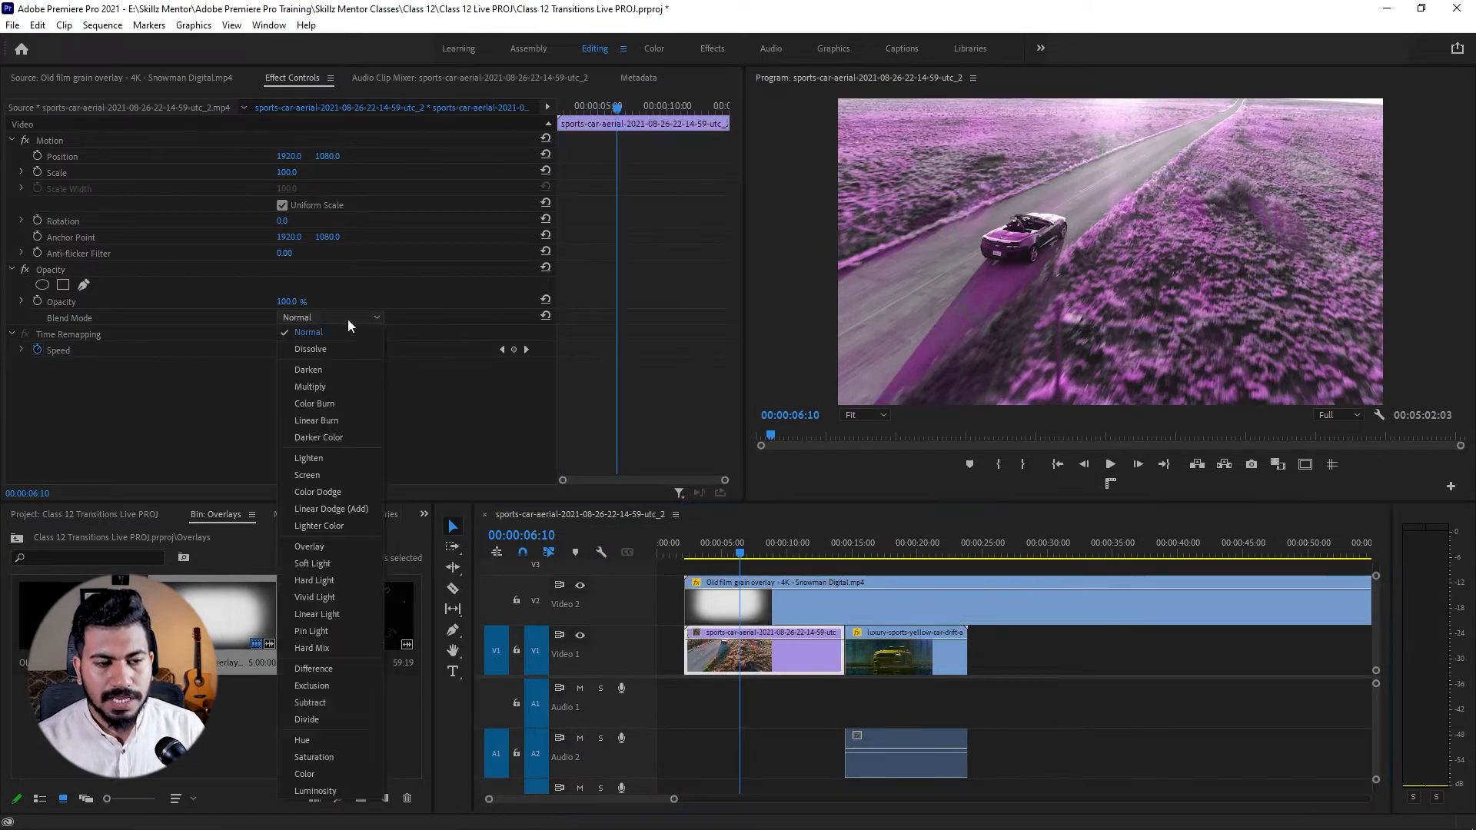
click(349, 757)
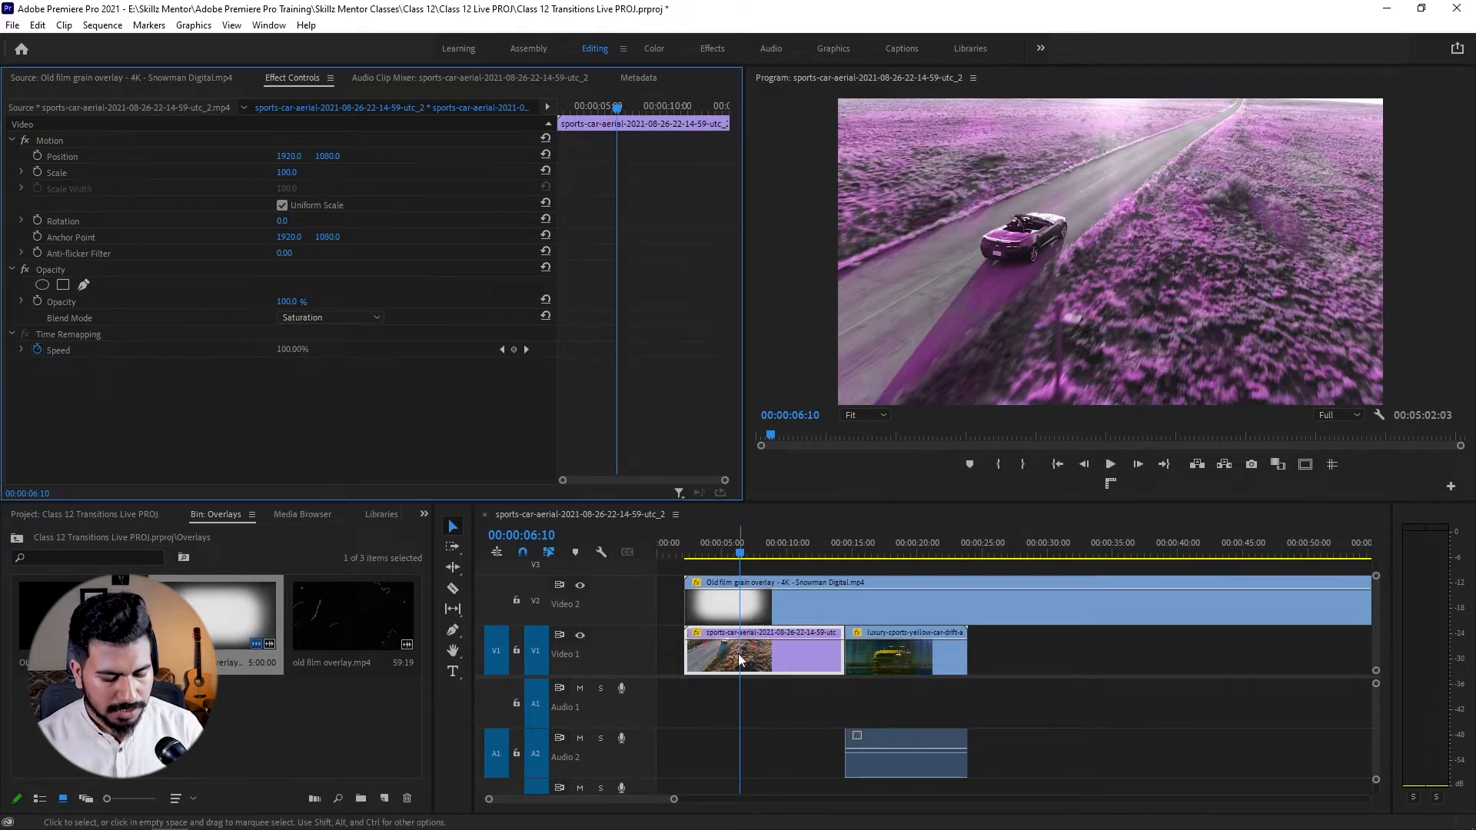
- Apply the Saturation and Luminosity blend modes in turn to the film grain overlay on Video 2
click(746, 615)
click(340, 317)
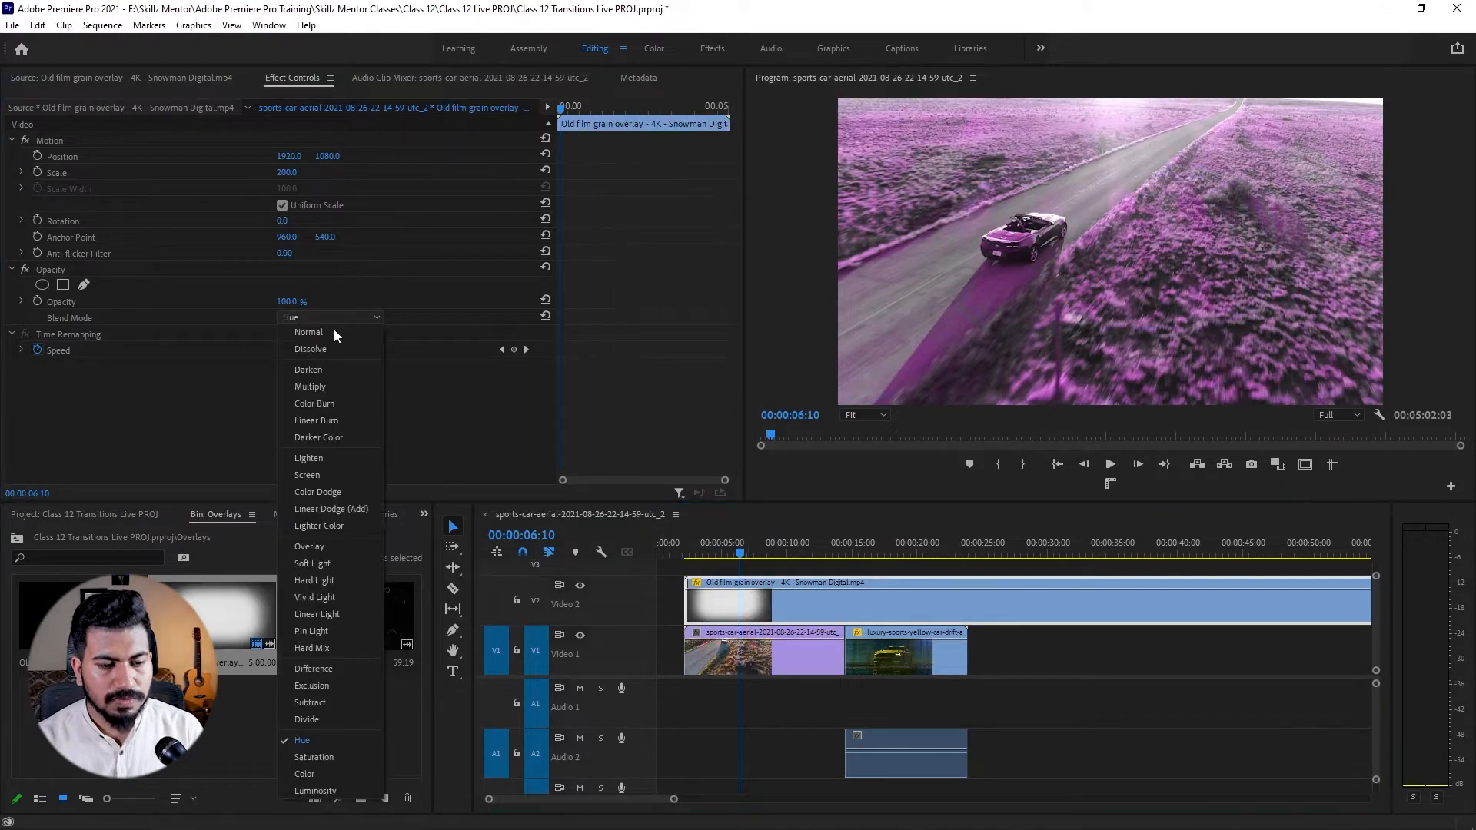
click(331, 758)
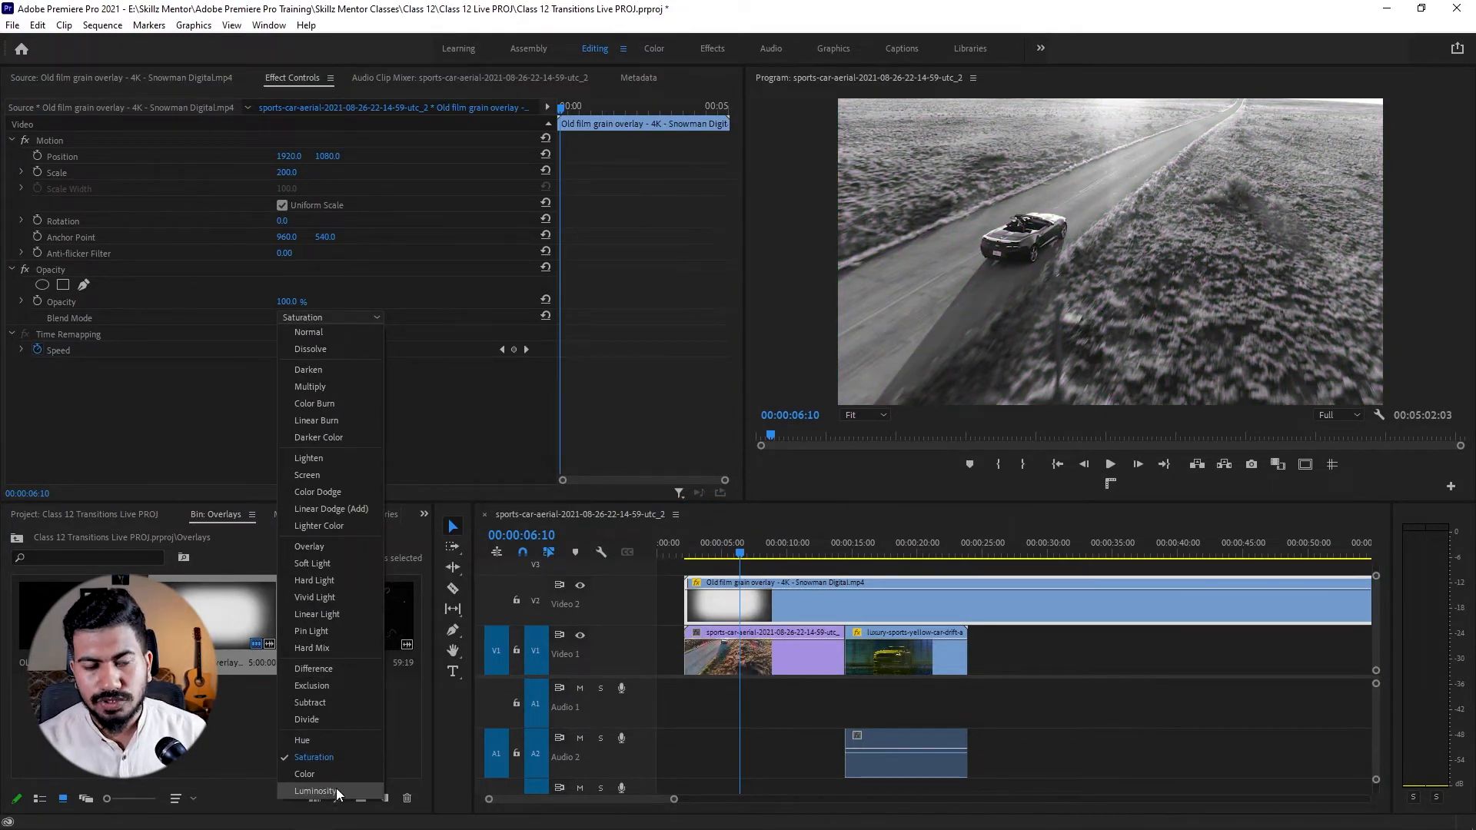
click(335, 790)
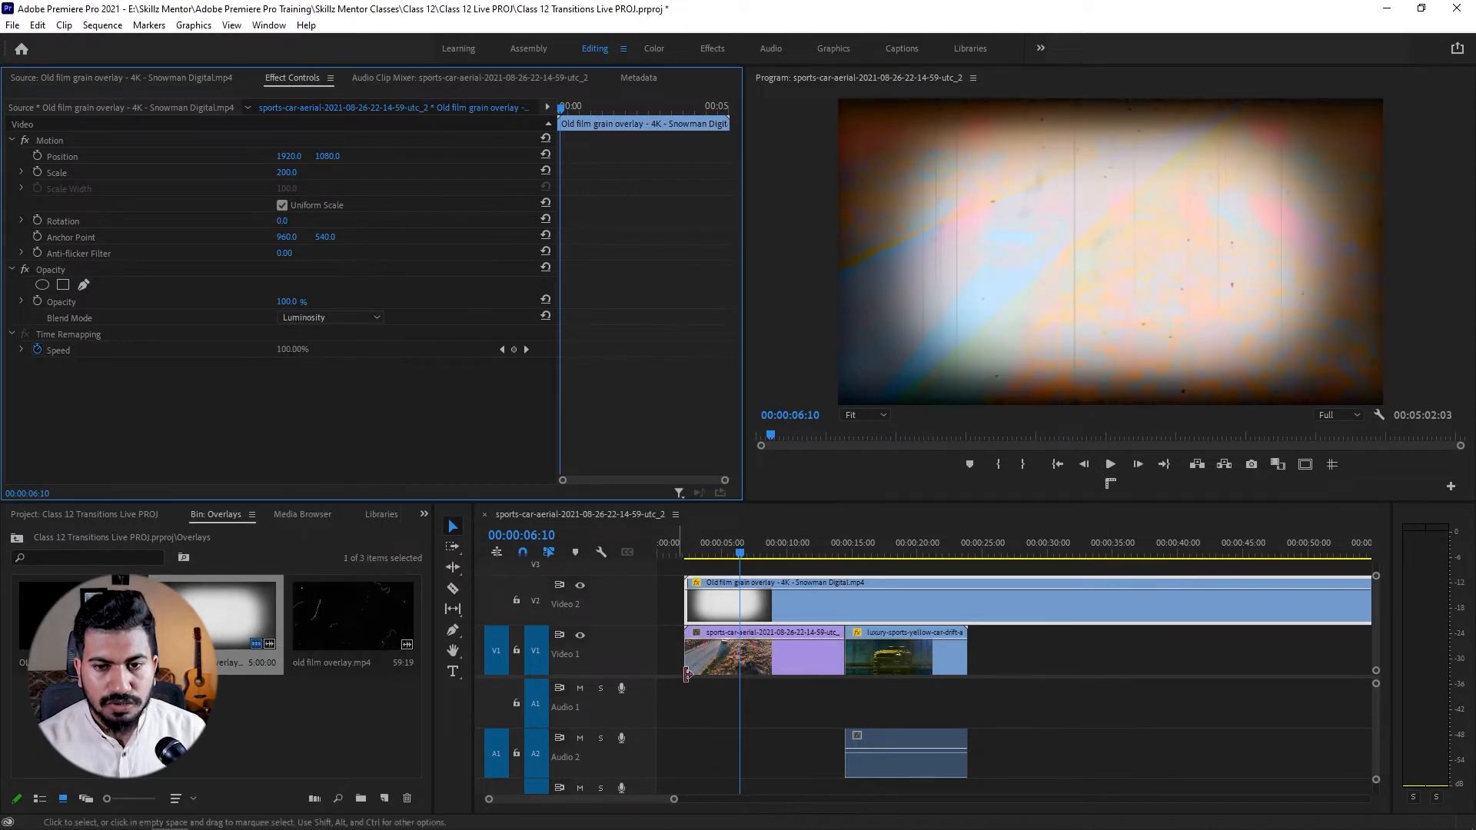
- Set the film grain overlay's blend mode to Multiply
click(374, 316)
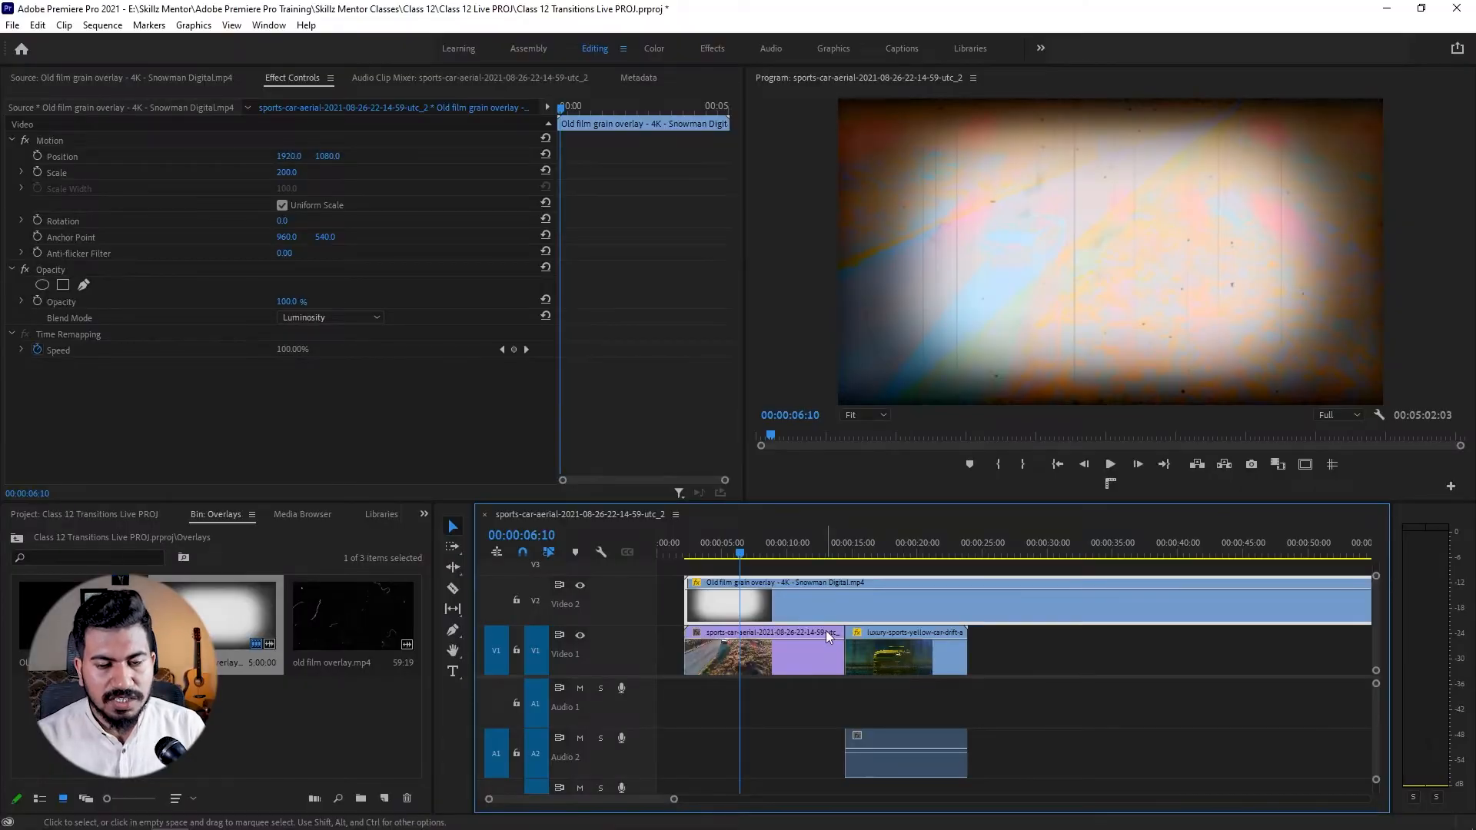
click(328, 317)
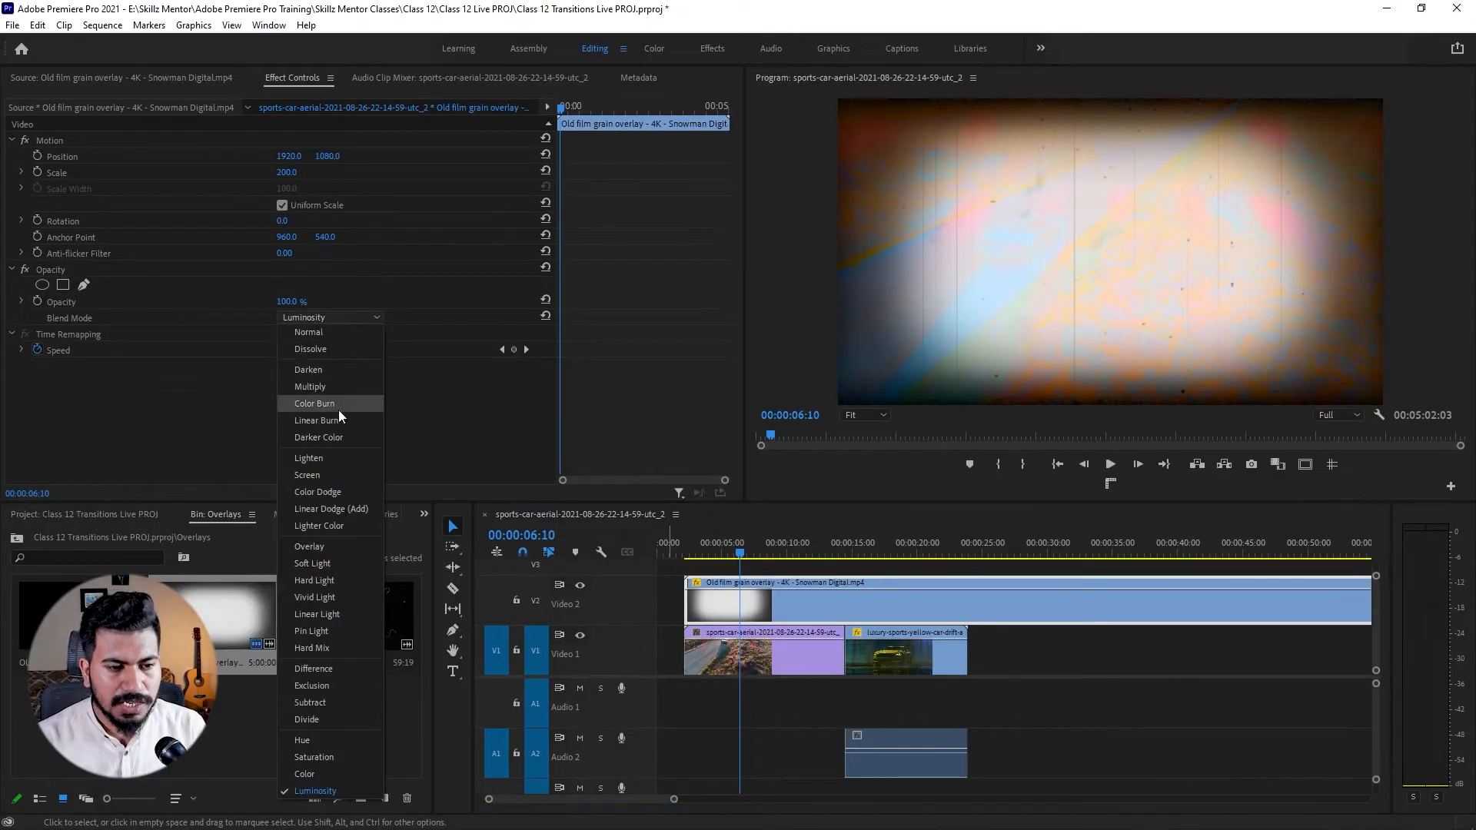
click(334, 386)
- Play the blended footage from just before the first clip in the maximized program preview, then restore the normal layout
drag(697, 550, 678, 553)
key(grave)
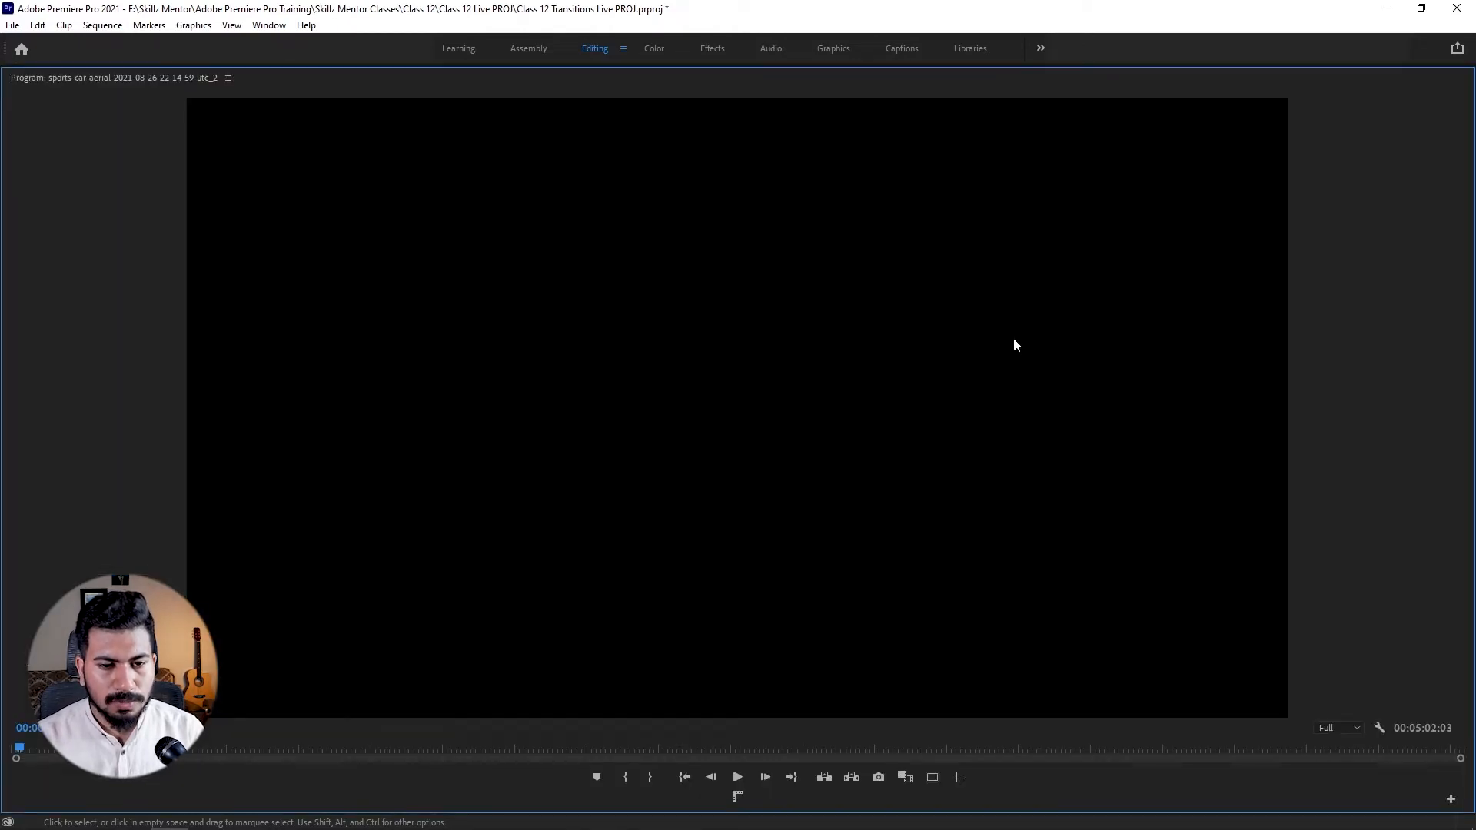
key(grave)
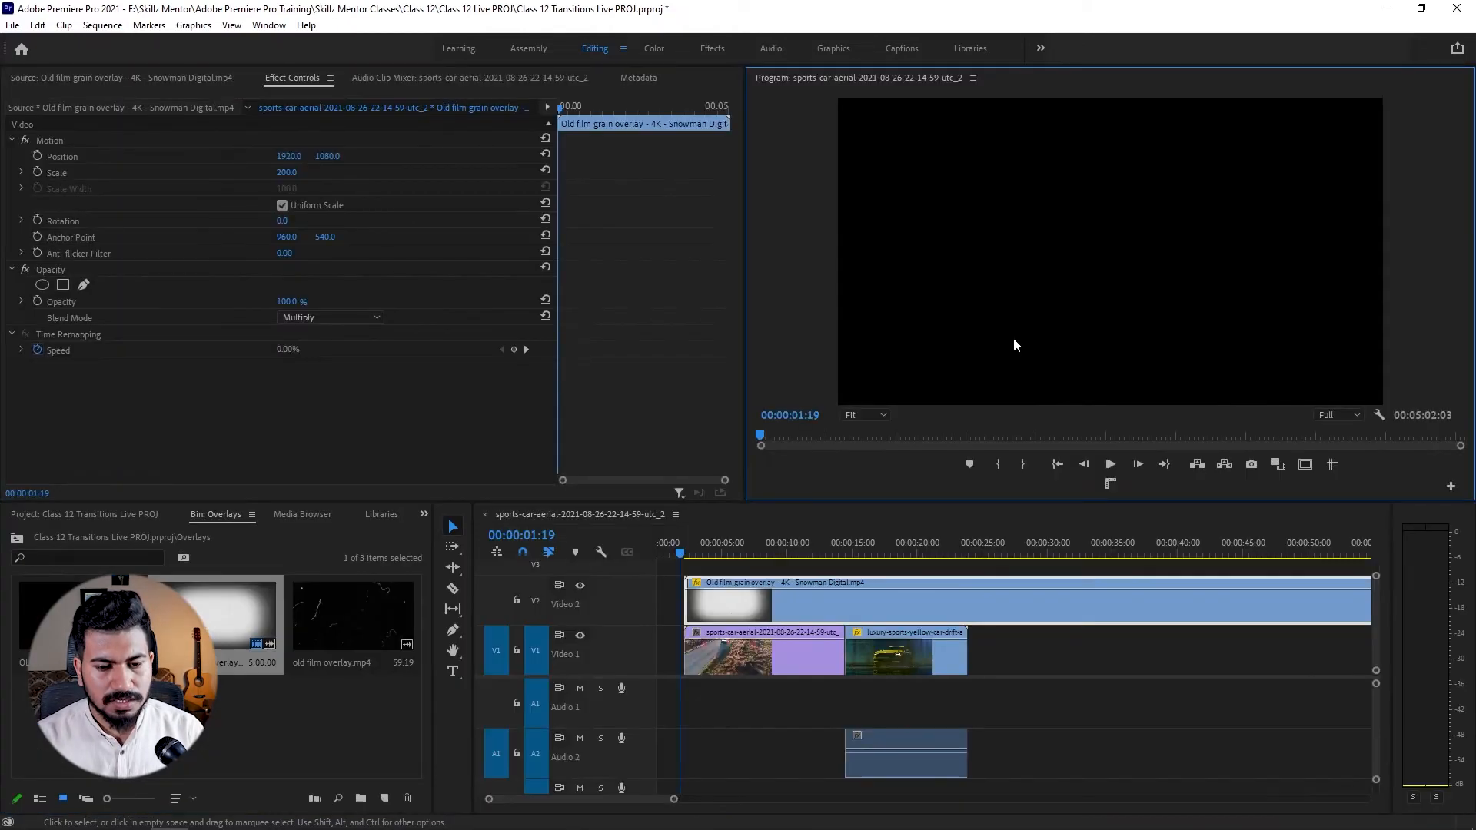
key(grave)
key(space)
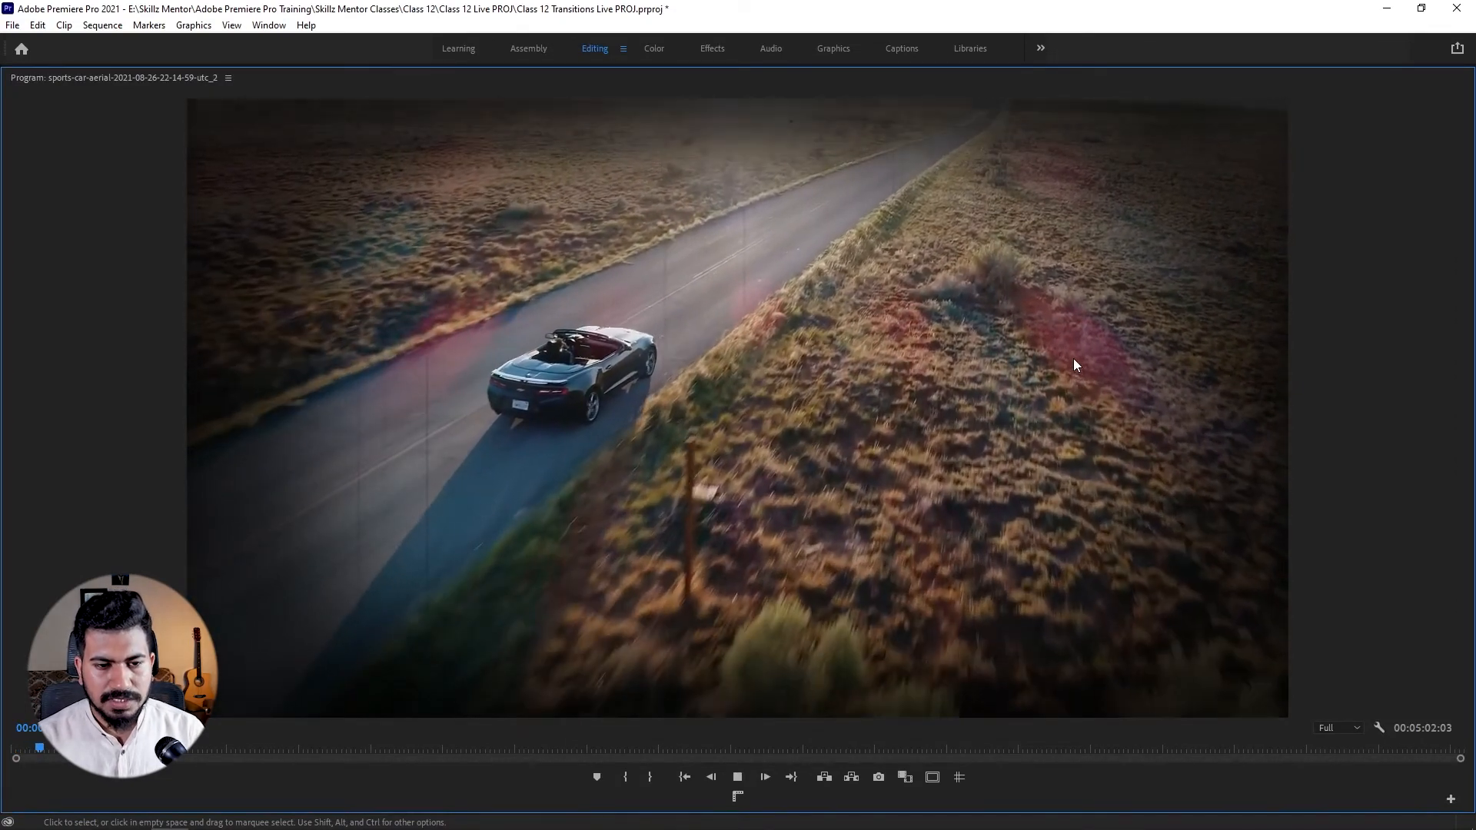
key(grave)
key(space)
- Replace the film grain overlay on Video 2 with the OLD FILM 8MM OVERLAY clip, aligned with the sports-car clip's start
click(764, 586)
key(Delete)
double_click(54, 615)
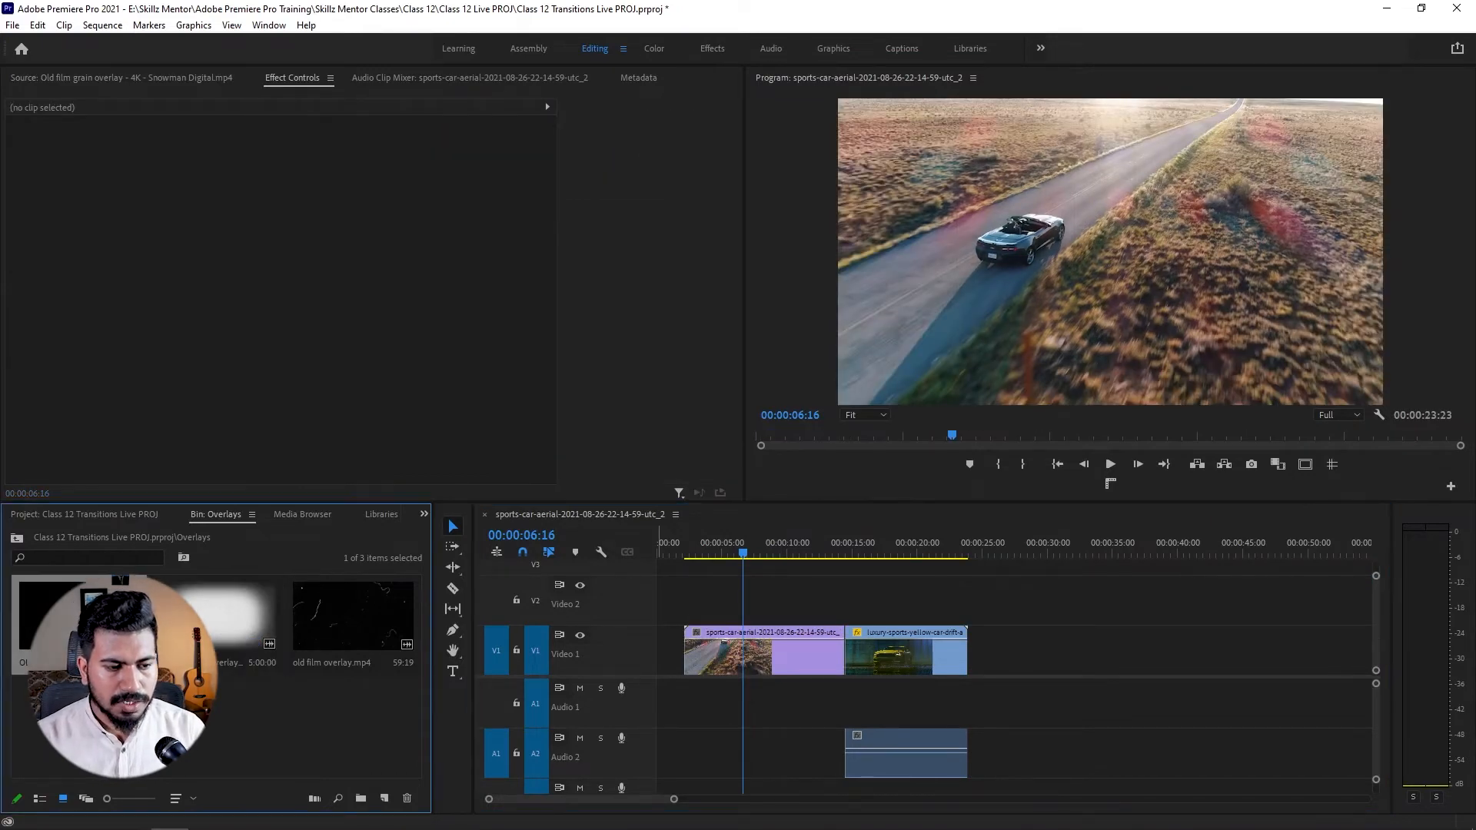
drag(355, 436, 684, 606)
click(706, 544)
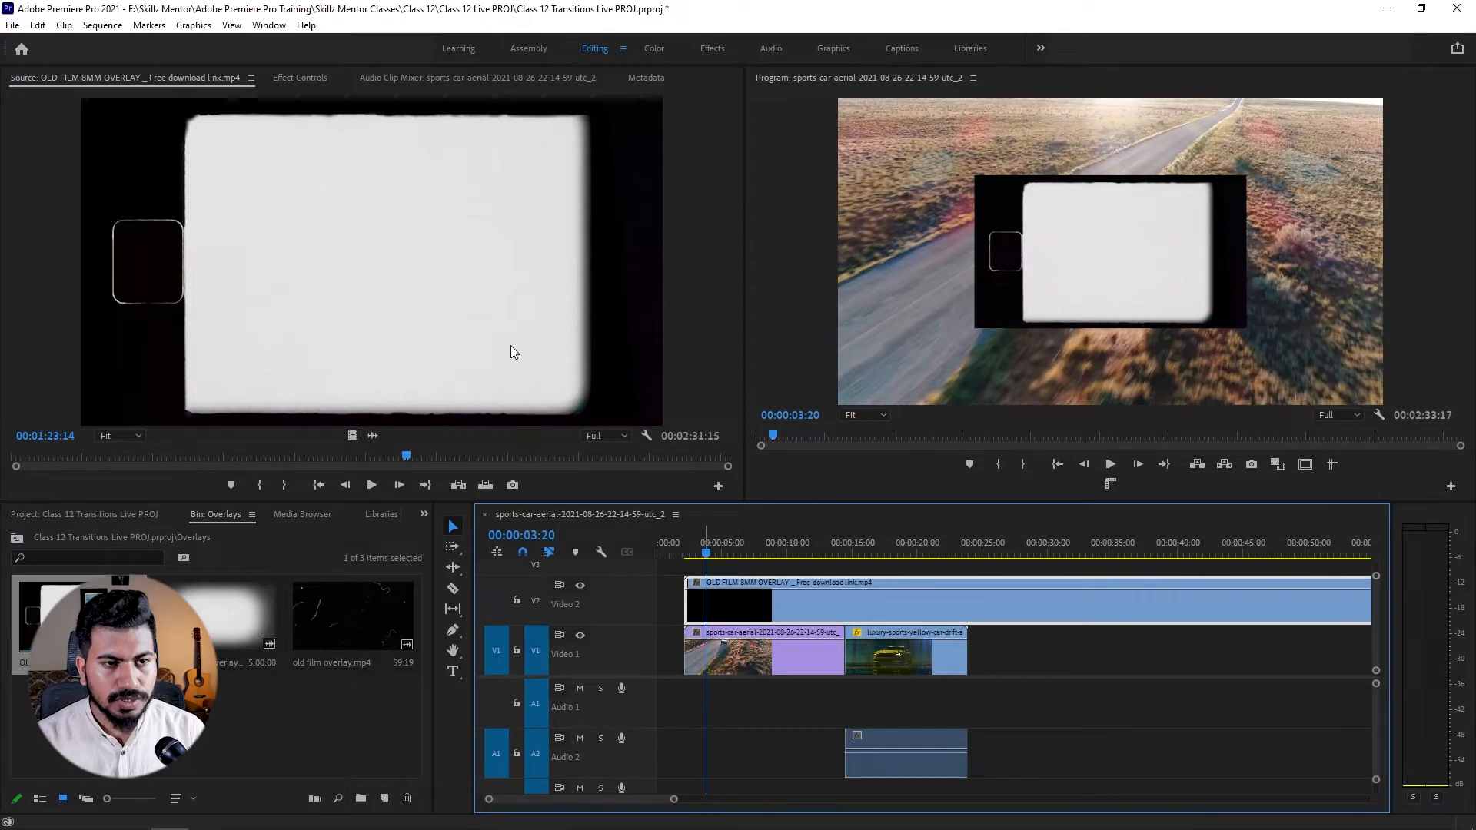
- Scale up the 8mm film overlay to fill the frame, then select the sports-car clip beneath it
click(300, 78)
drag(286, 172, 366, 172)
click(295, 173)
click(756, 662)
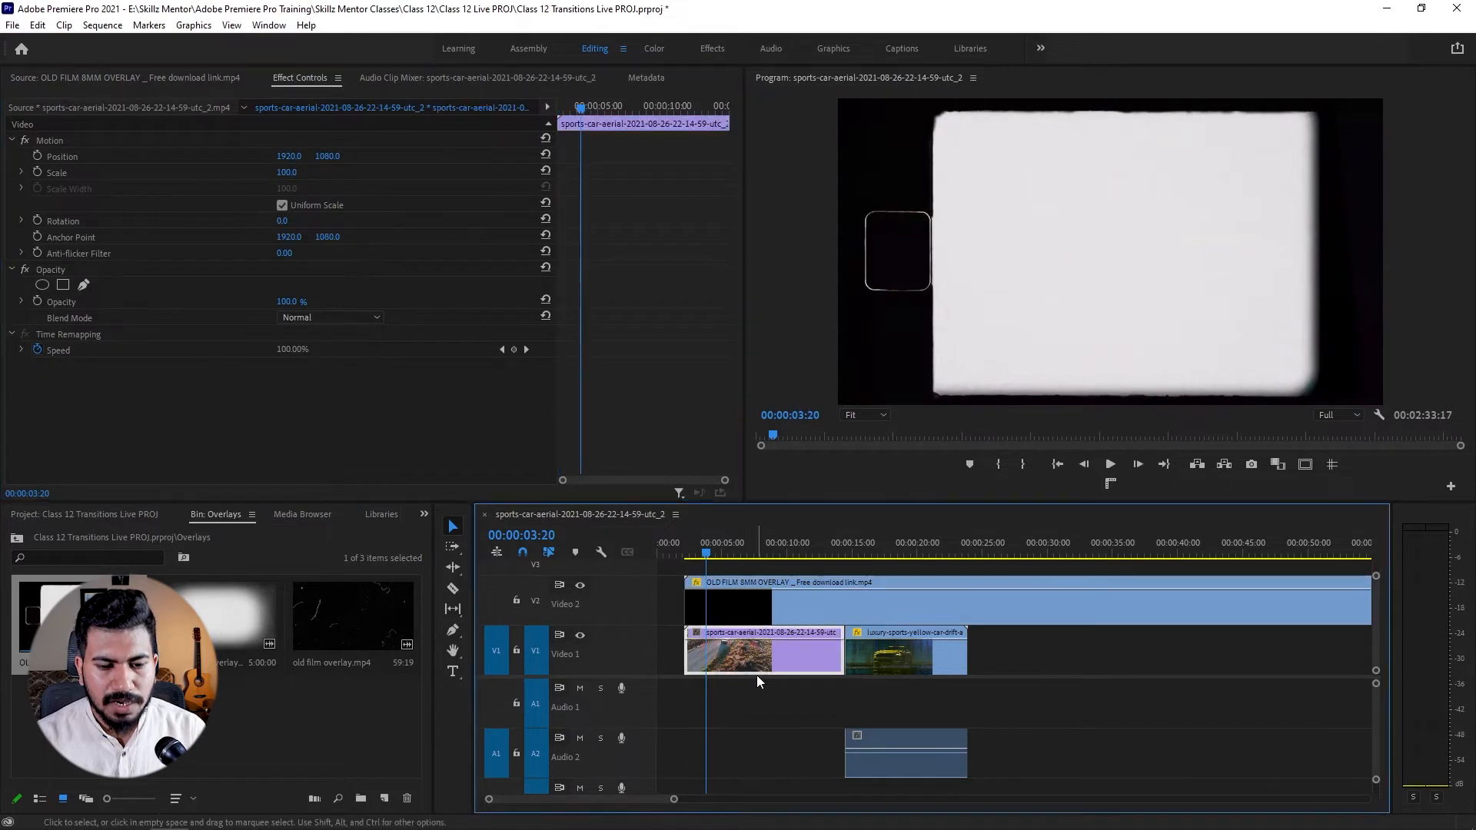
- Set the 8mm film overlay's blend mode to Darken and play the blended footage
click(764, 612)
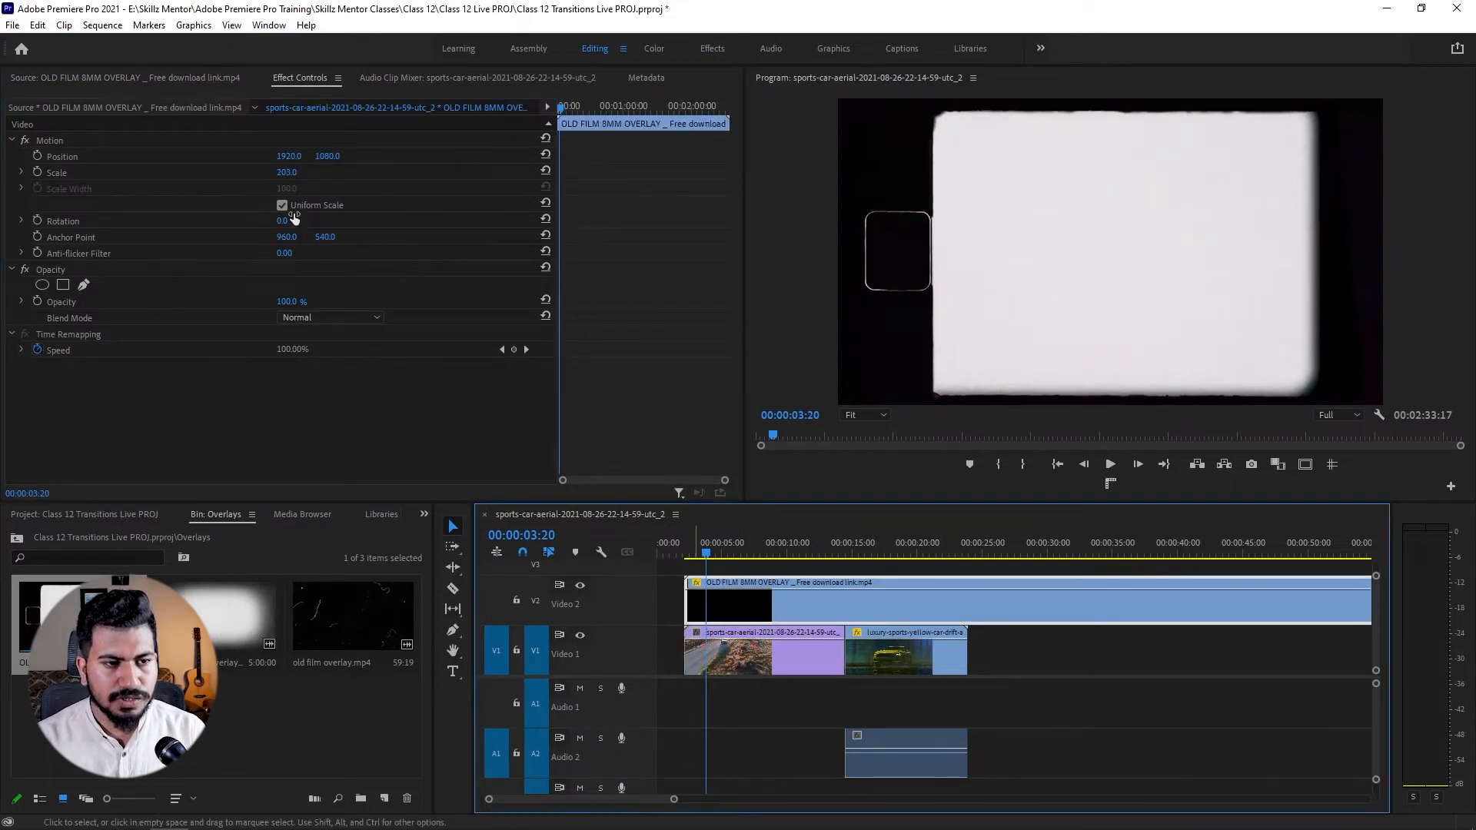
click(316, 319)
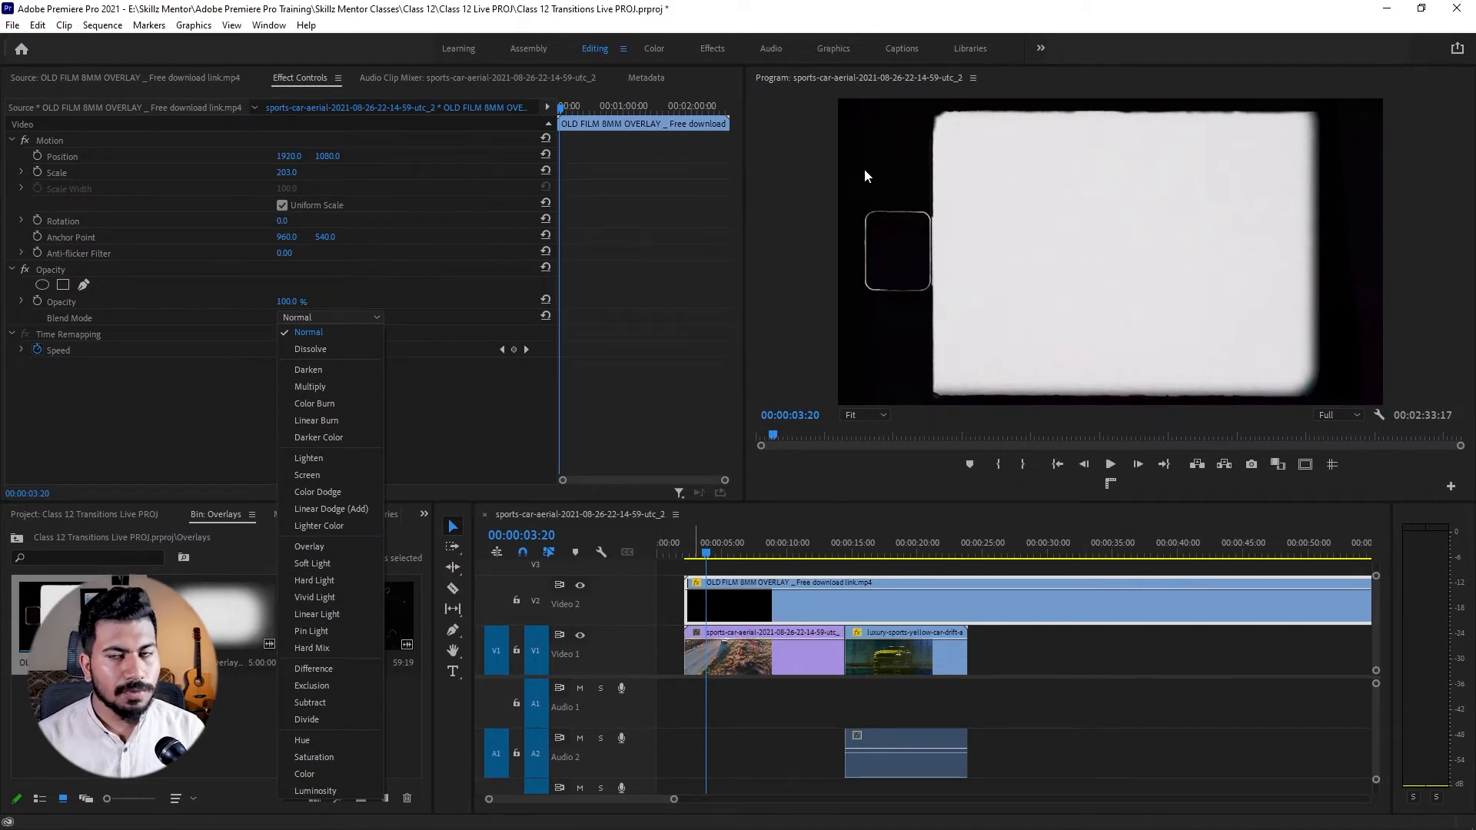
click(335, 371)
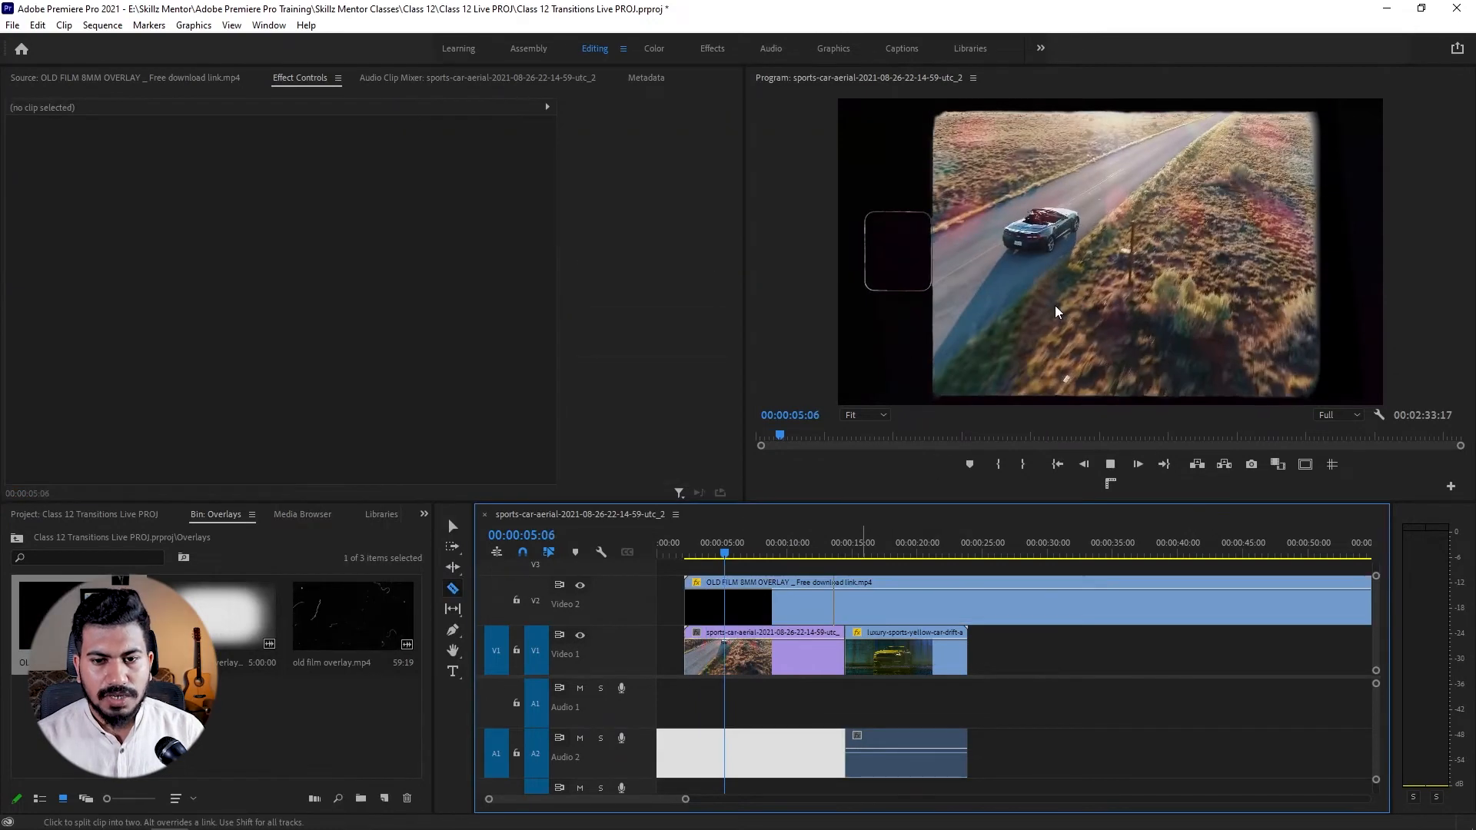
key(space)
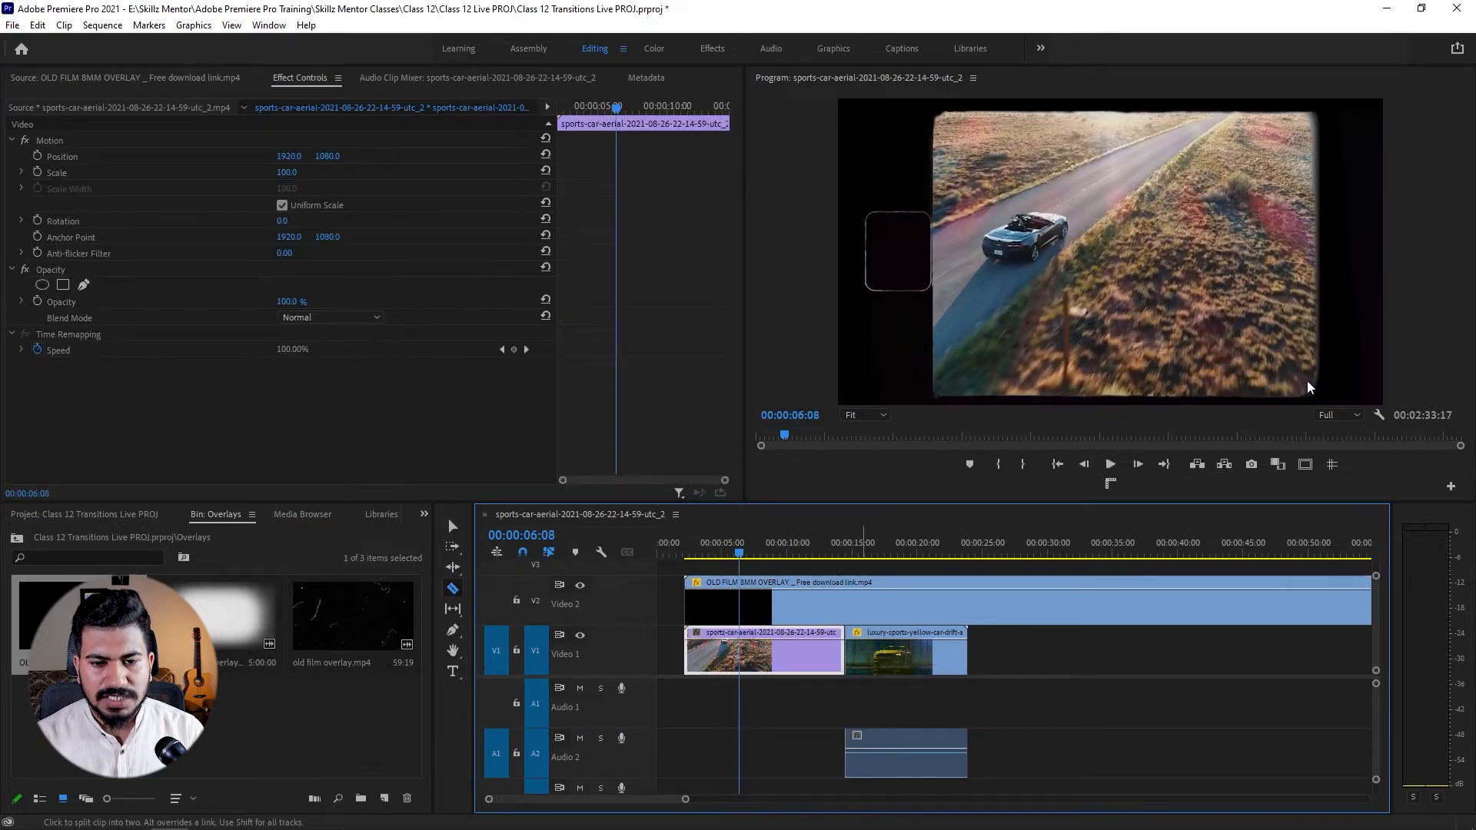
- Set the blend mode of the 8mm film overlay on Video 2 to Multiply
click(312, 318)
click(700, 590)
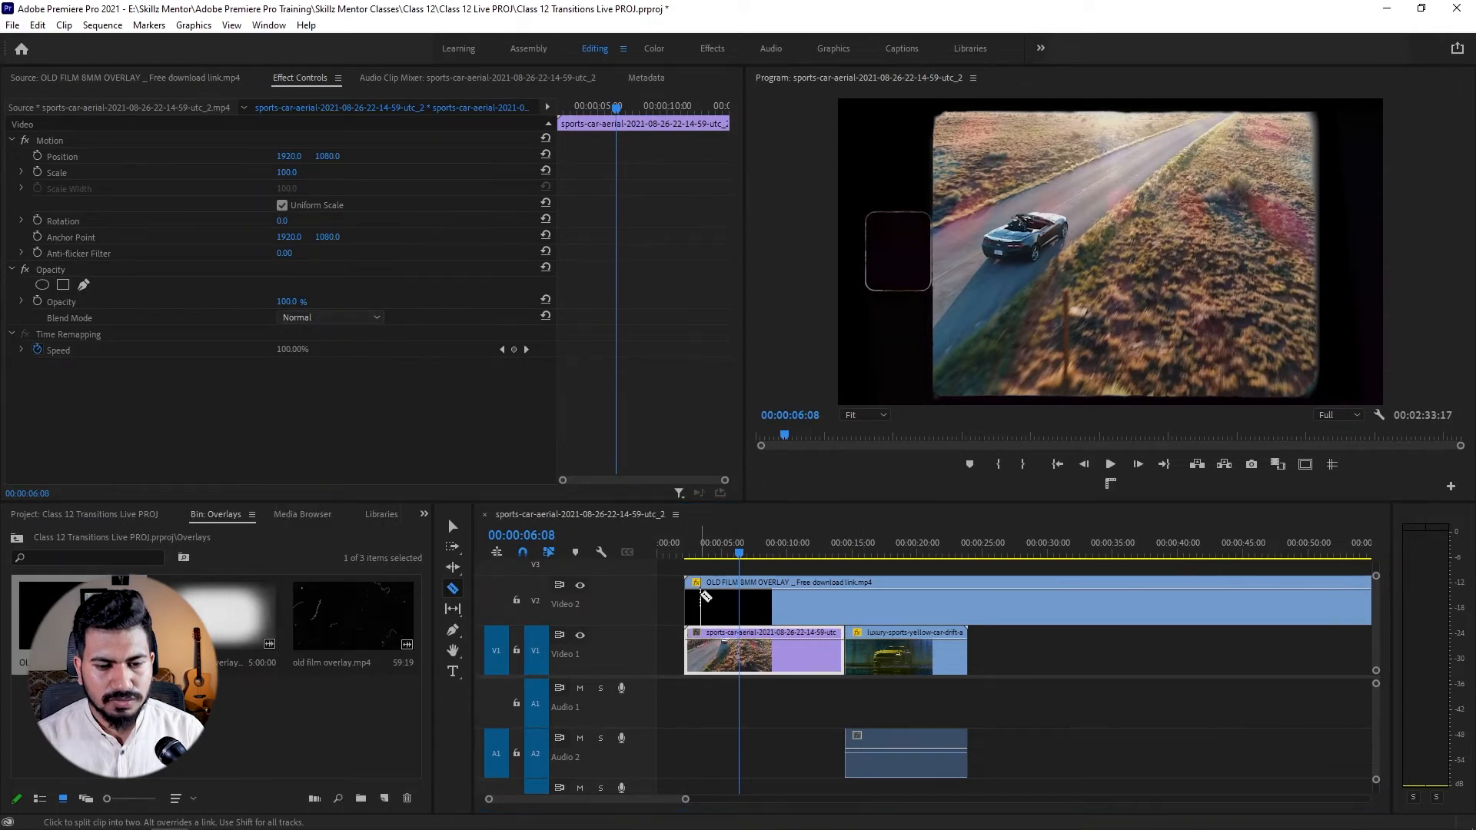
key(v)
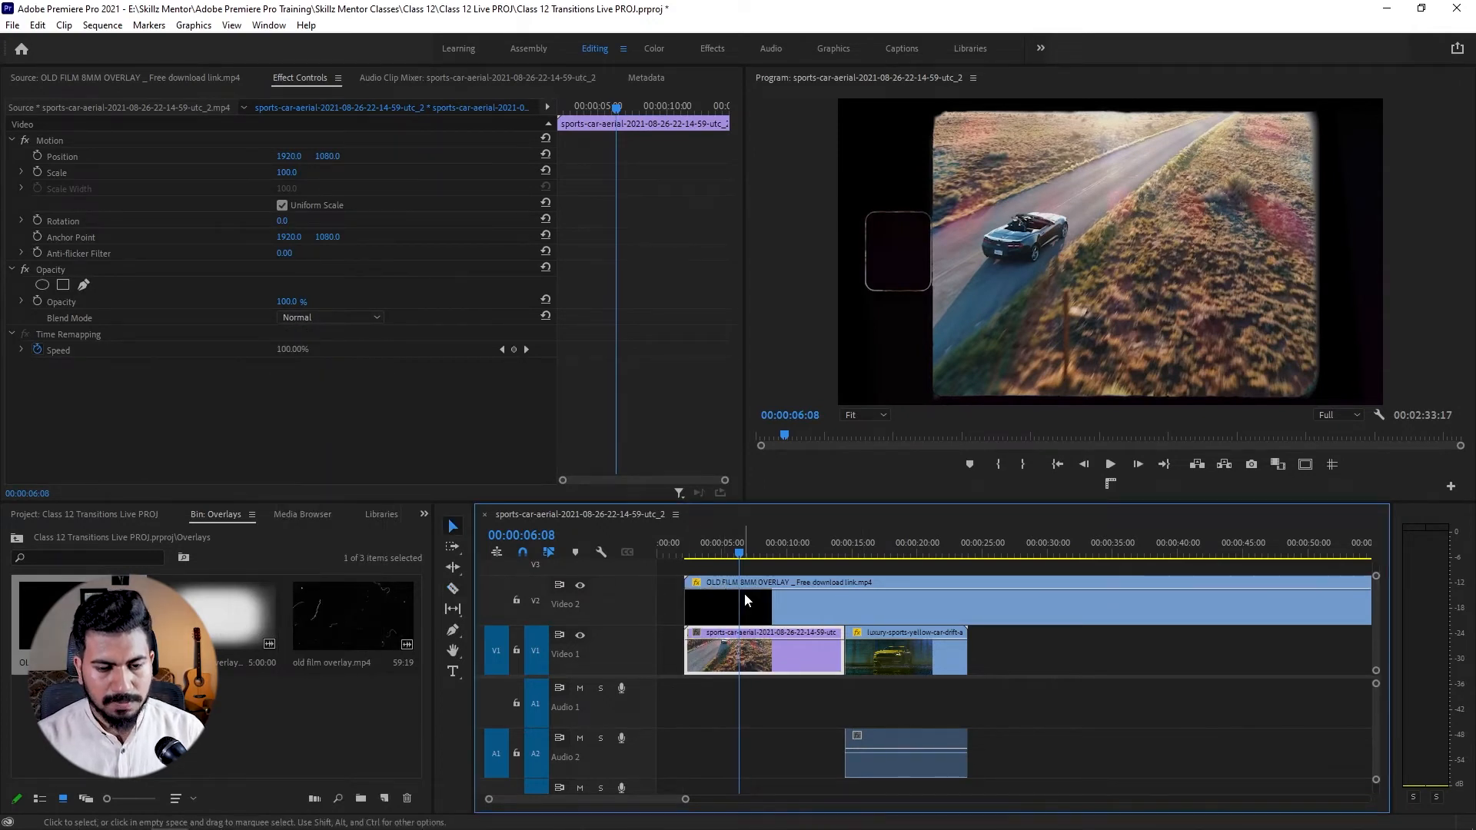
click(744, 592)
click(336, 317)
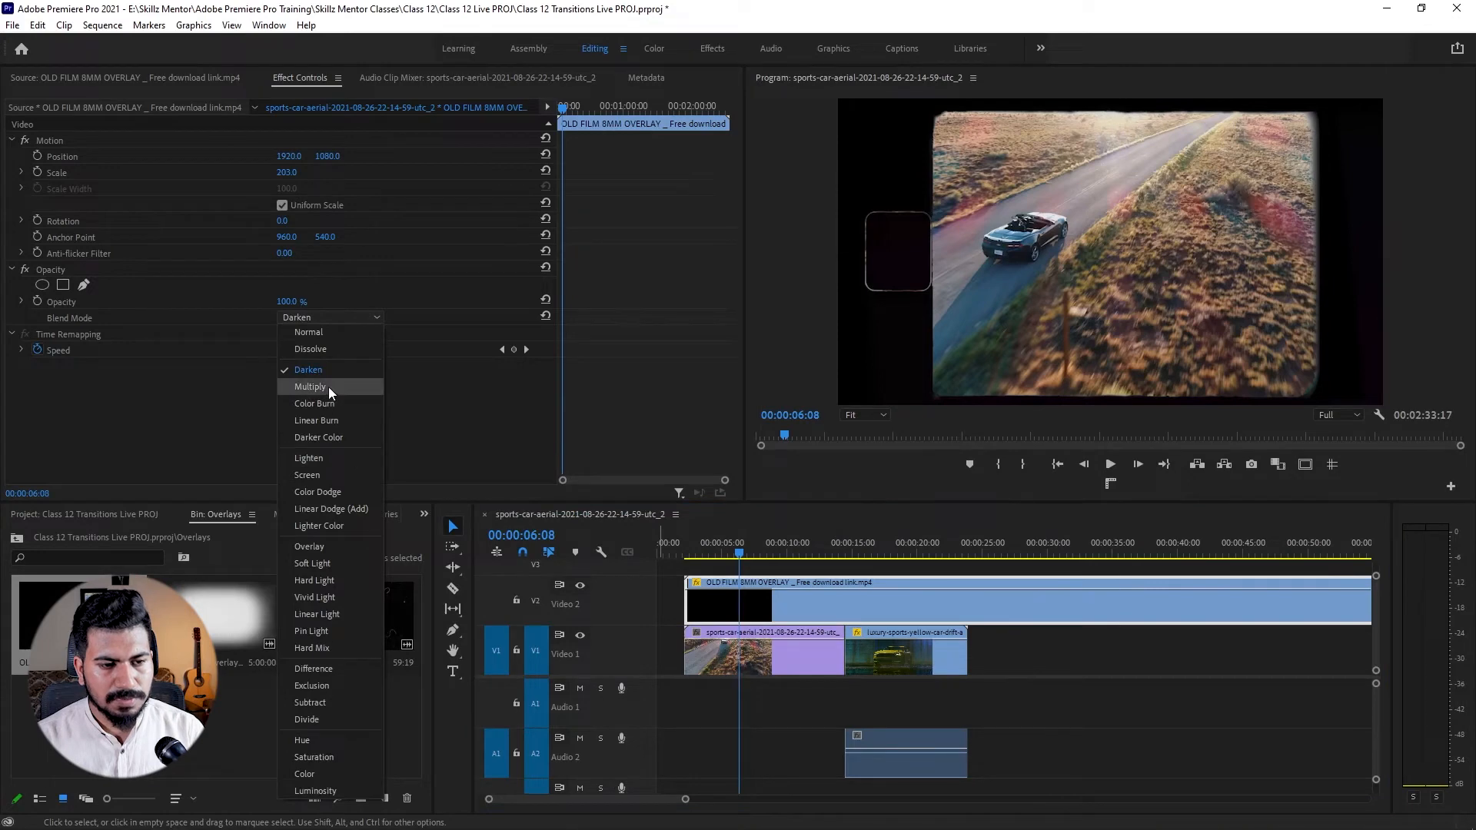
click(329, 387)
- Play the sports-car footage with its film frame in the maximized program preview, then restore the normal layout
key(space)
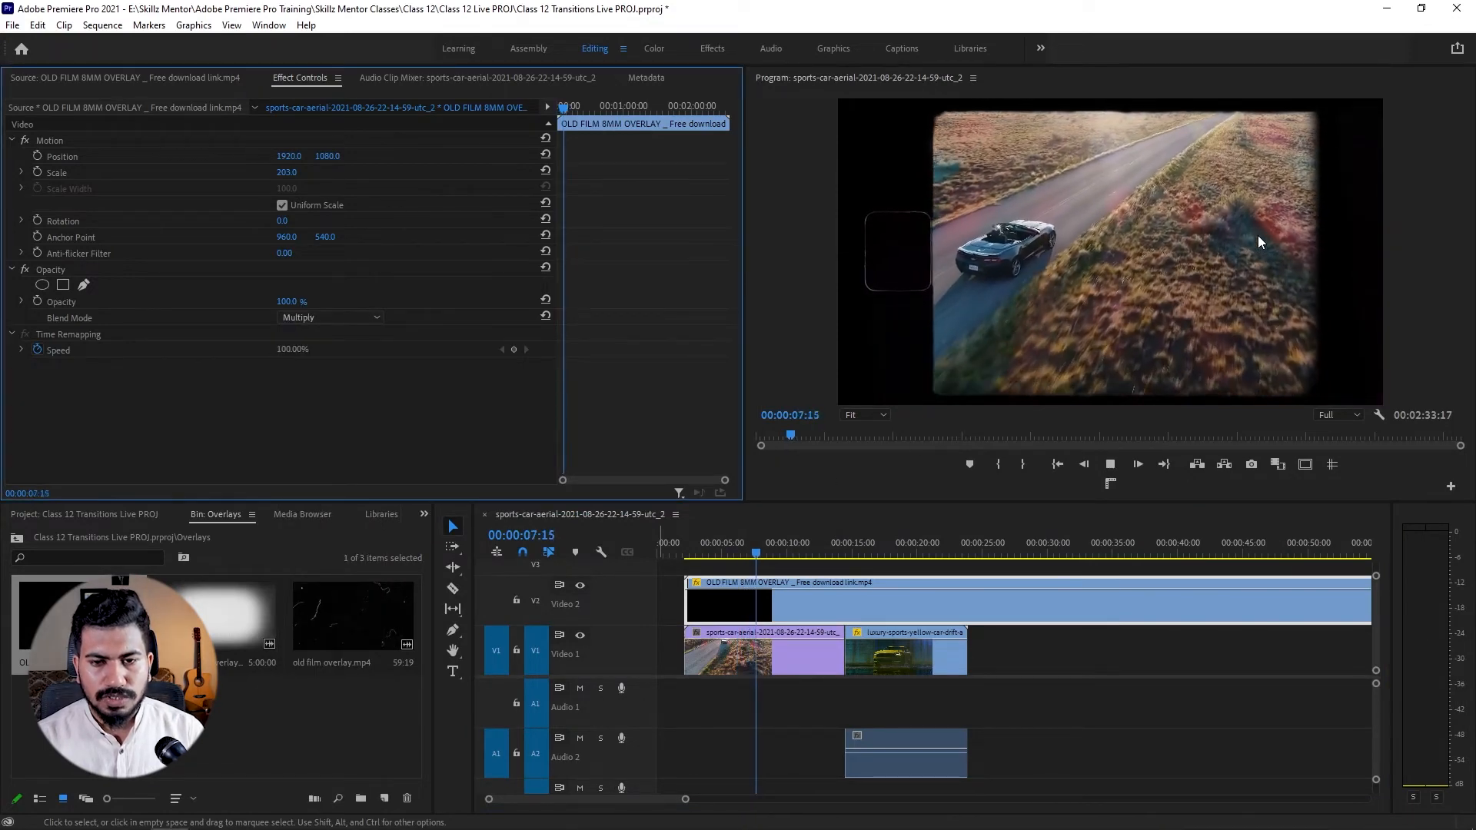
key(grave)
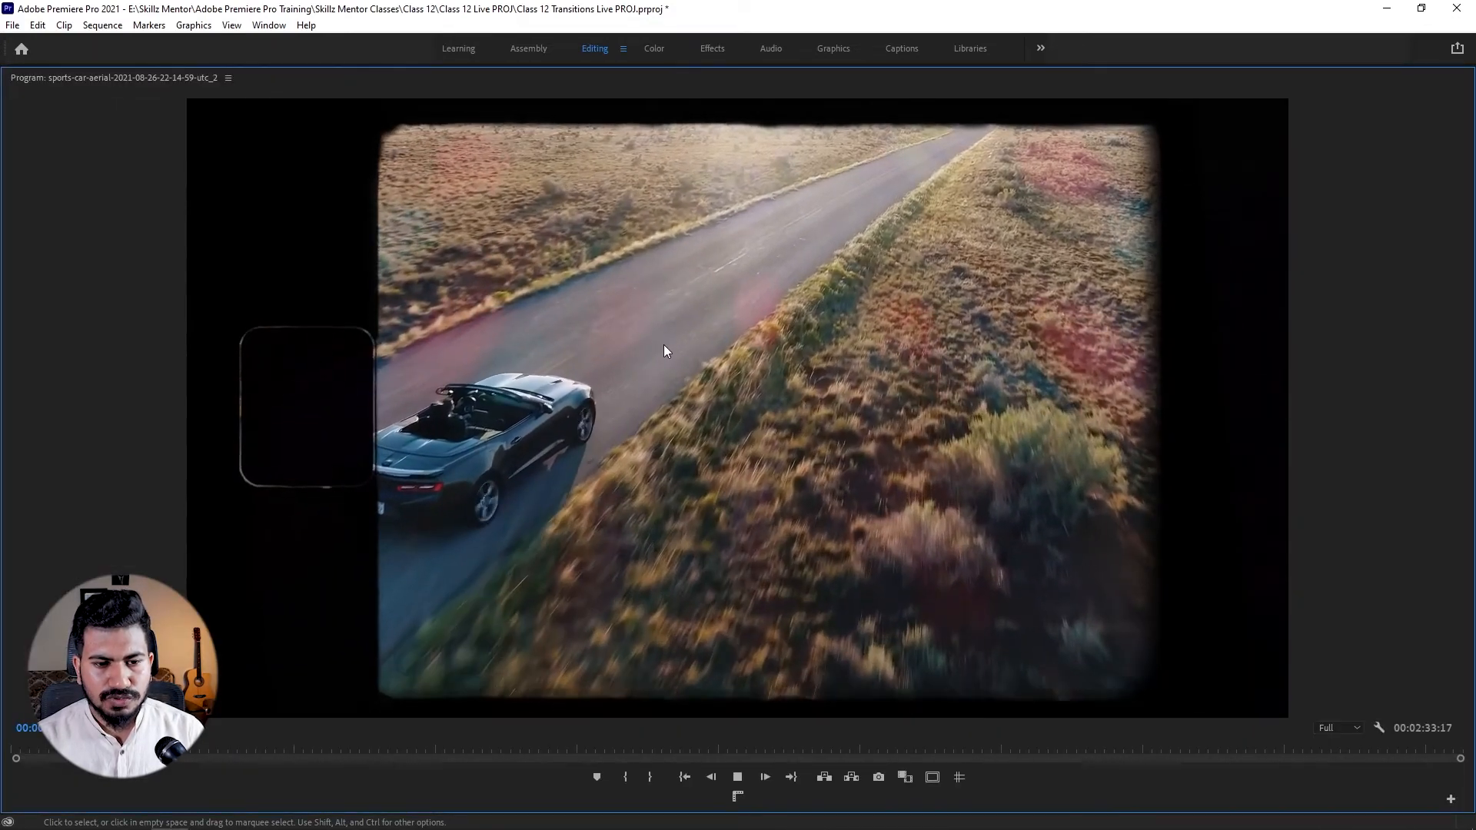
key(grave)
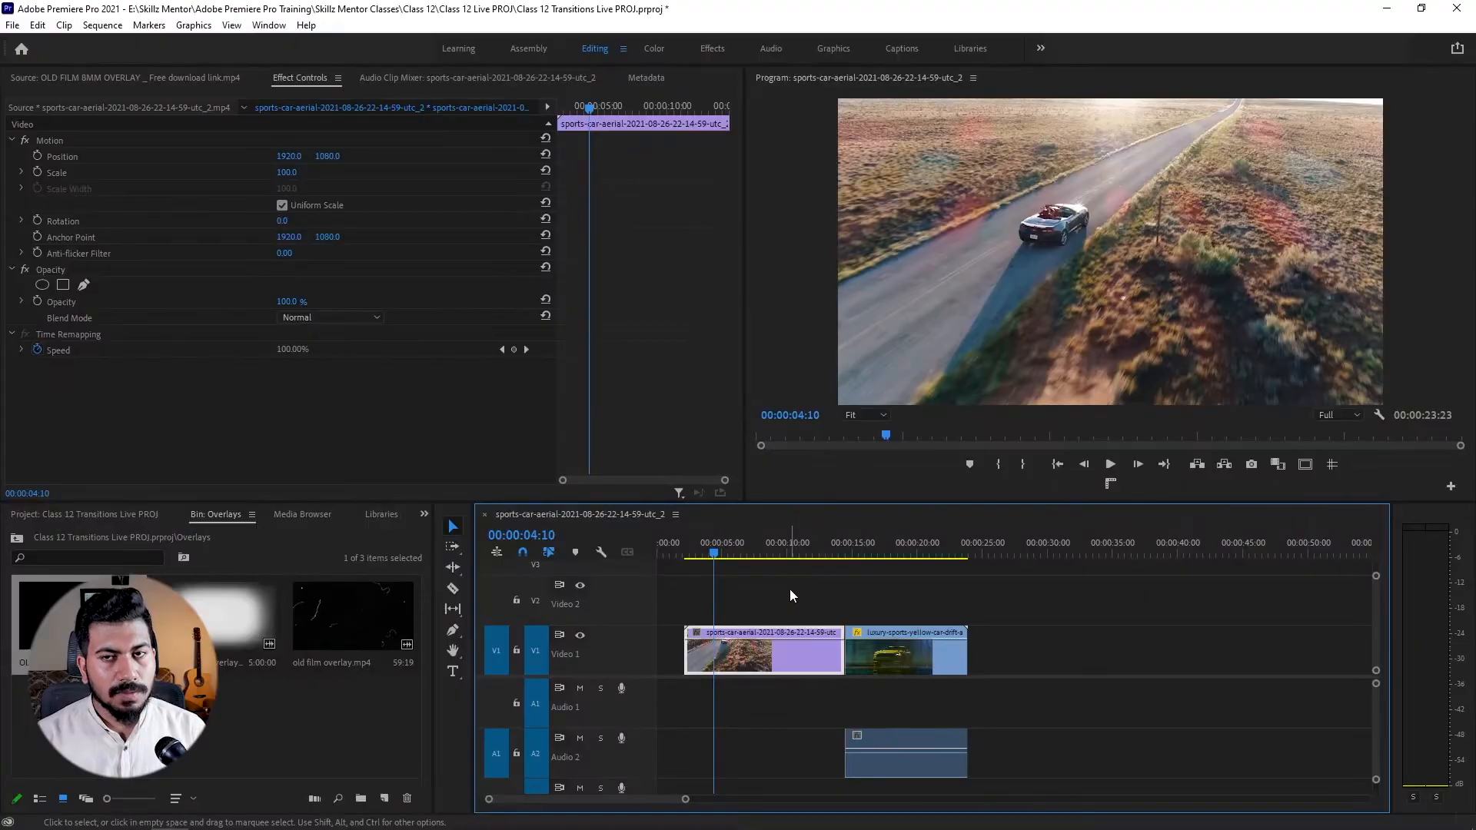
- Add a new text layer on Video 2 above the sports-car clip, place it near the frame's centre and expand its text properties
key(ctrl+t)
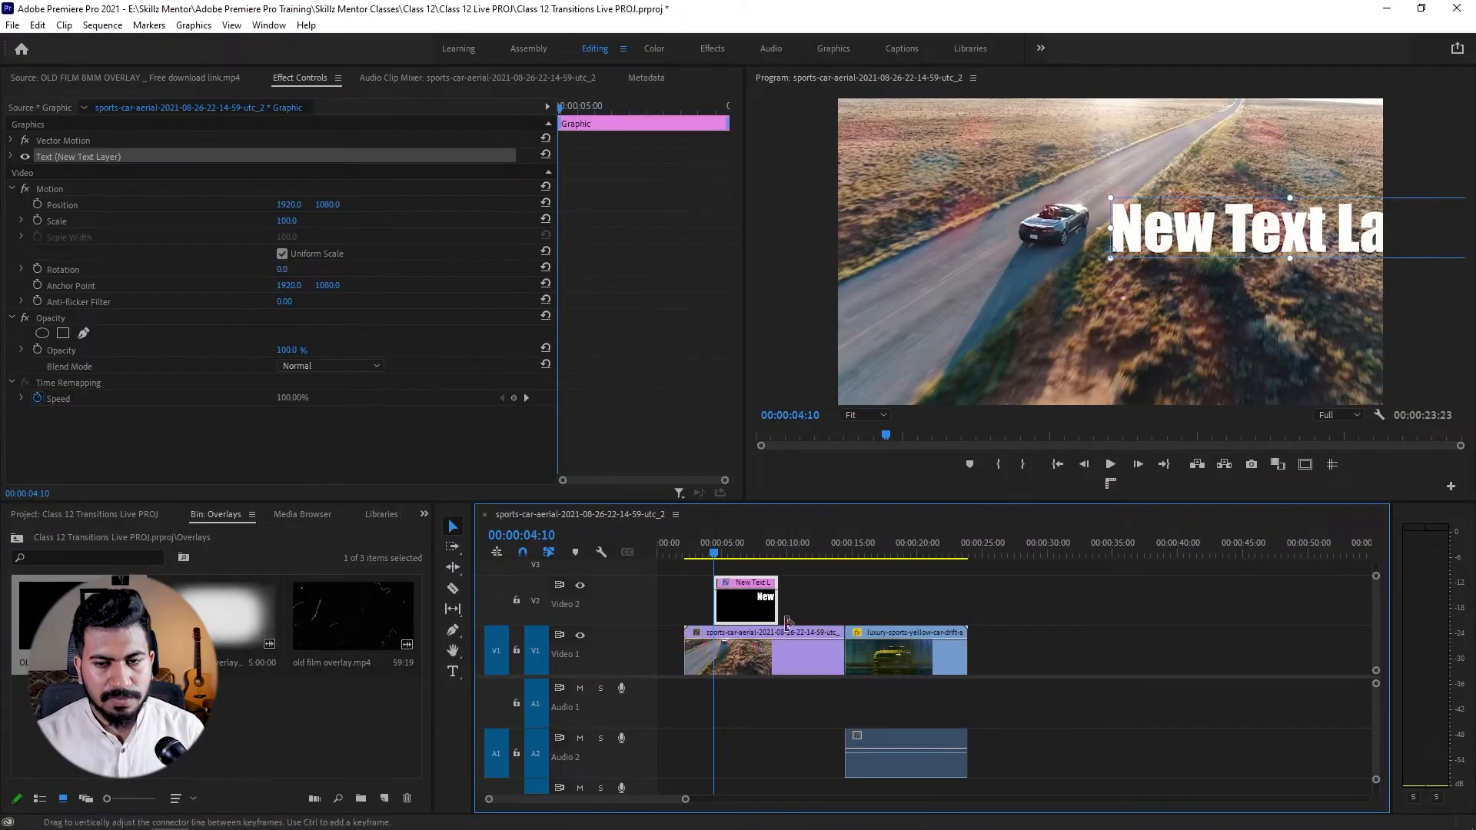
drag(1187, 242, 1033, 296)
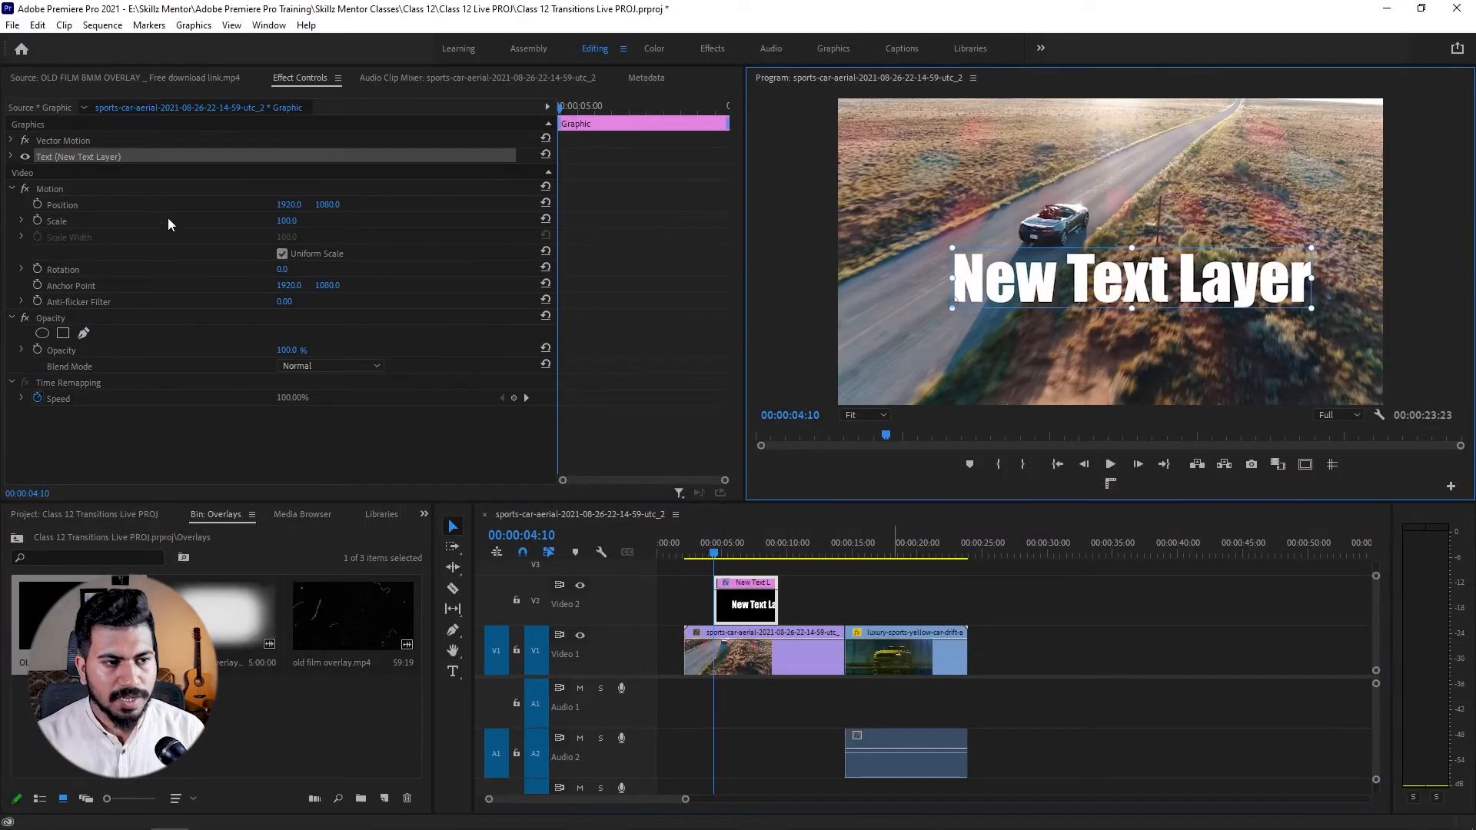
click(12, 157)
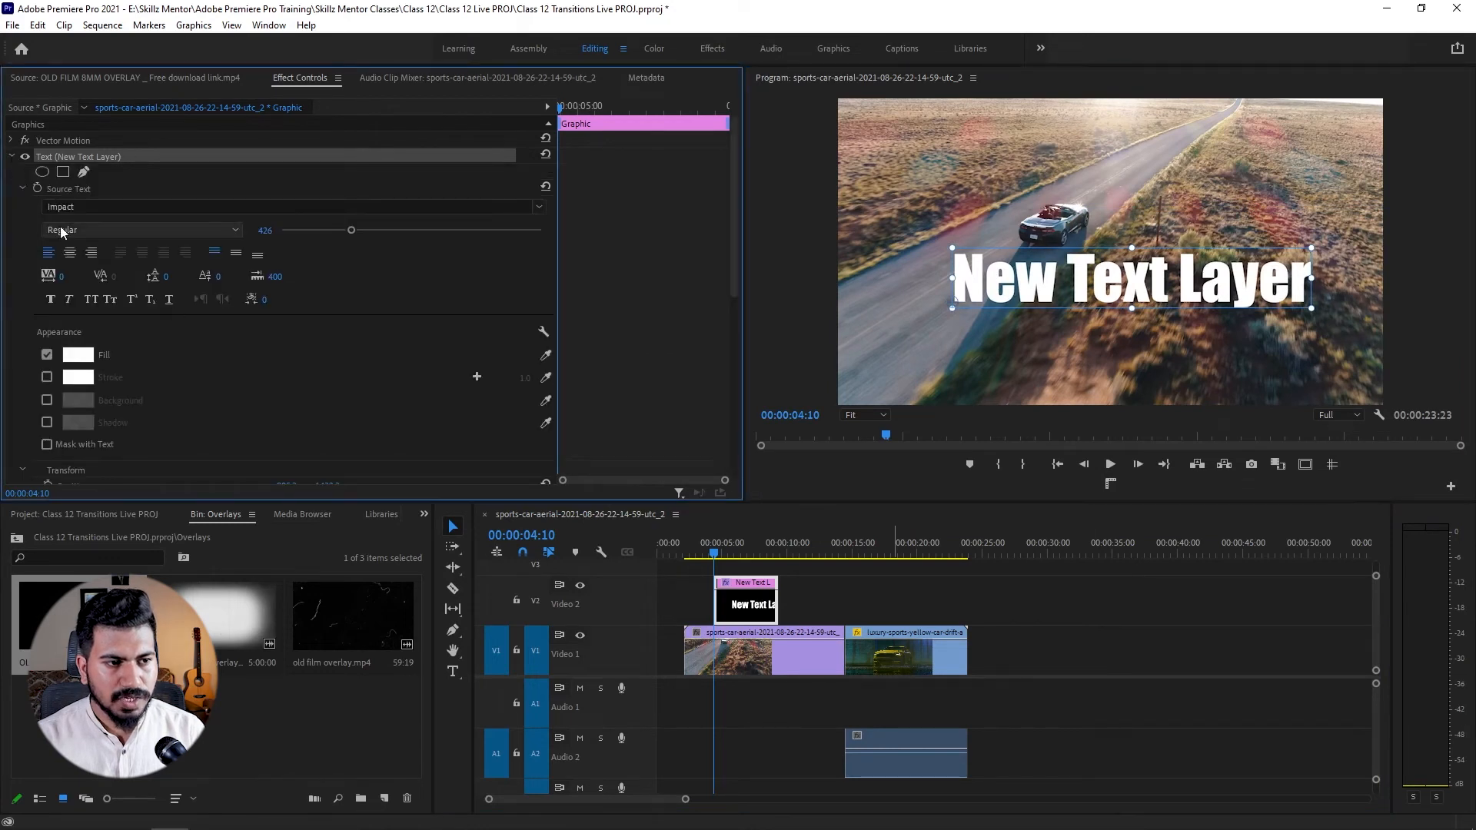
- Replace the placeholder title text with "Car On the Road" and shift the title slightly up and left in the frame
double_click(1069, 283)
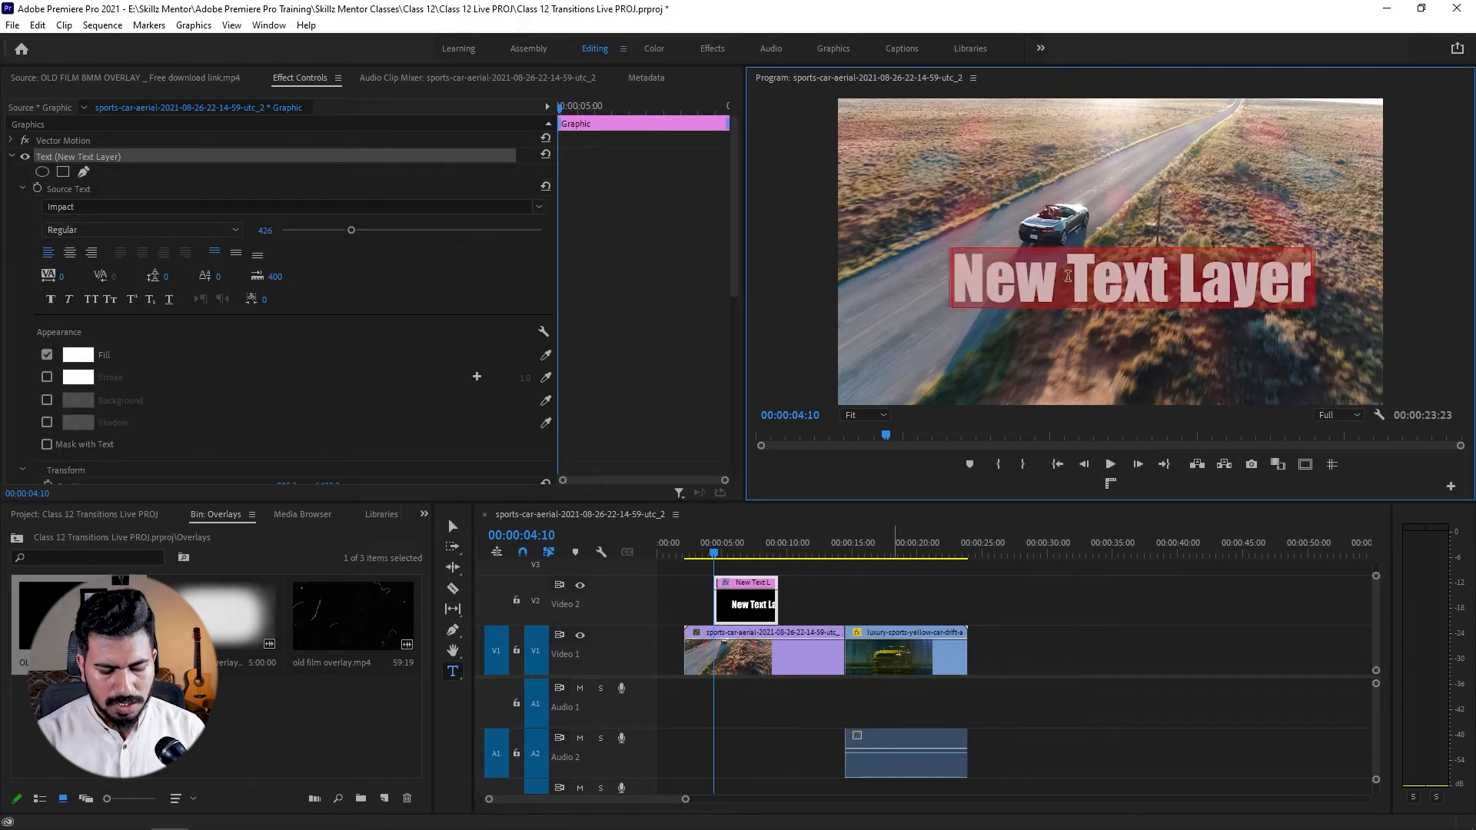
text(Car)
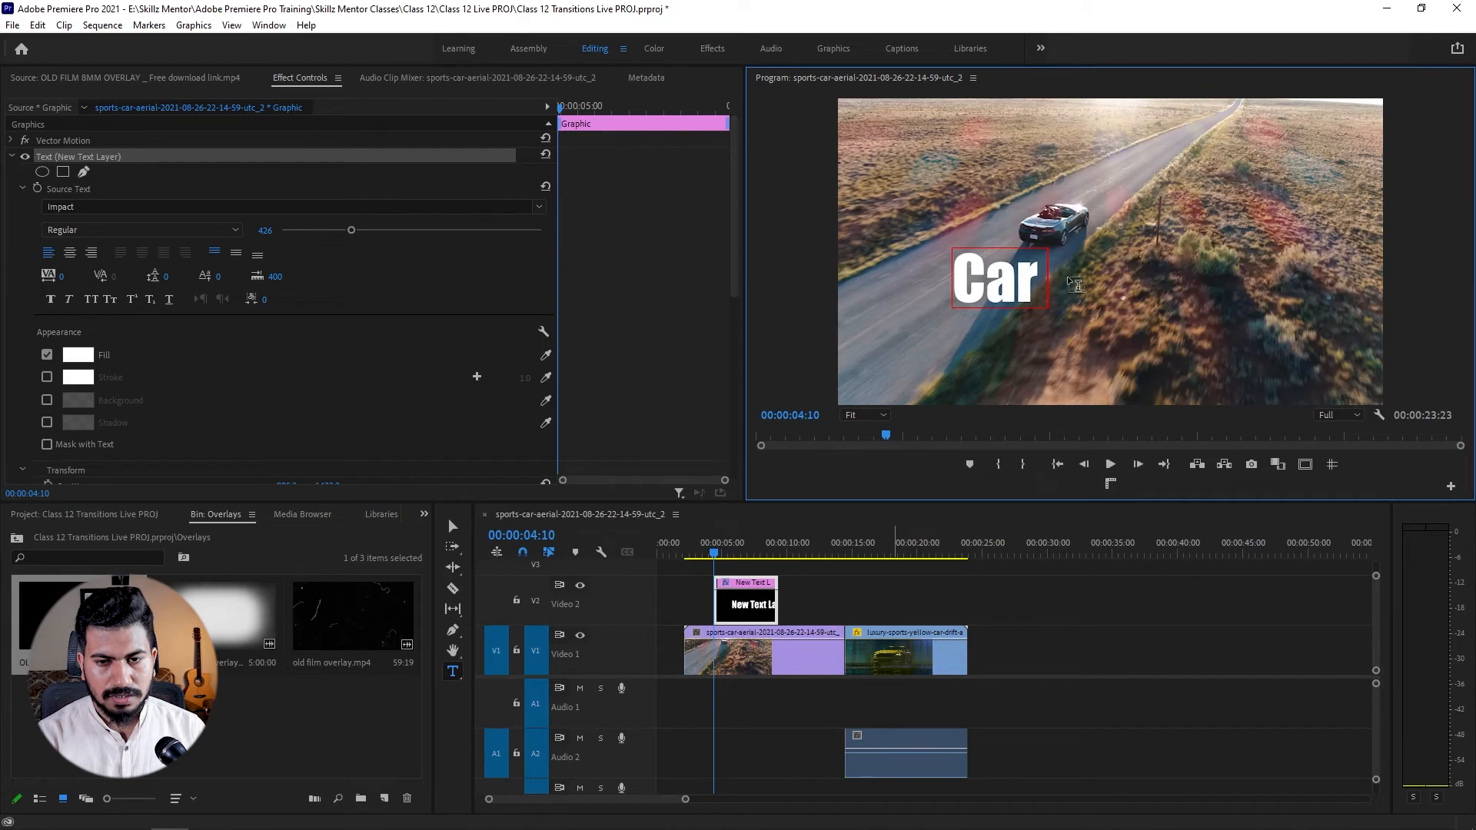
text( On th)
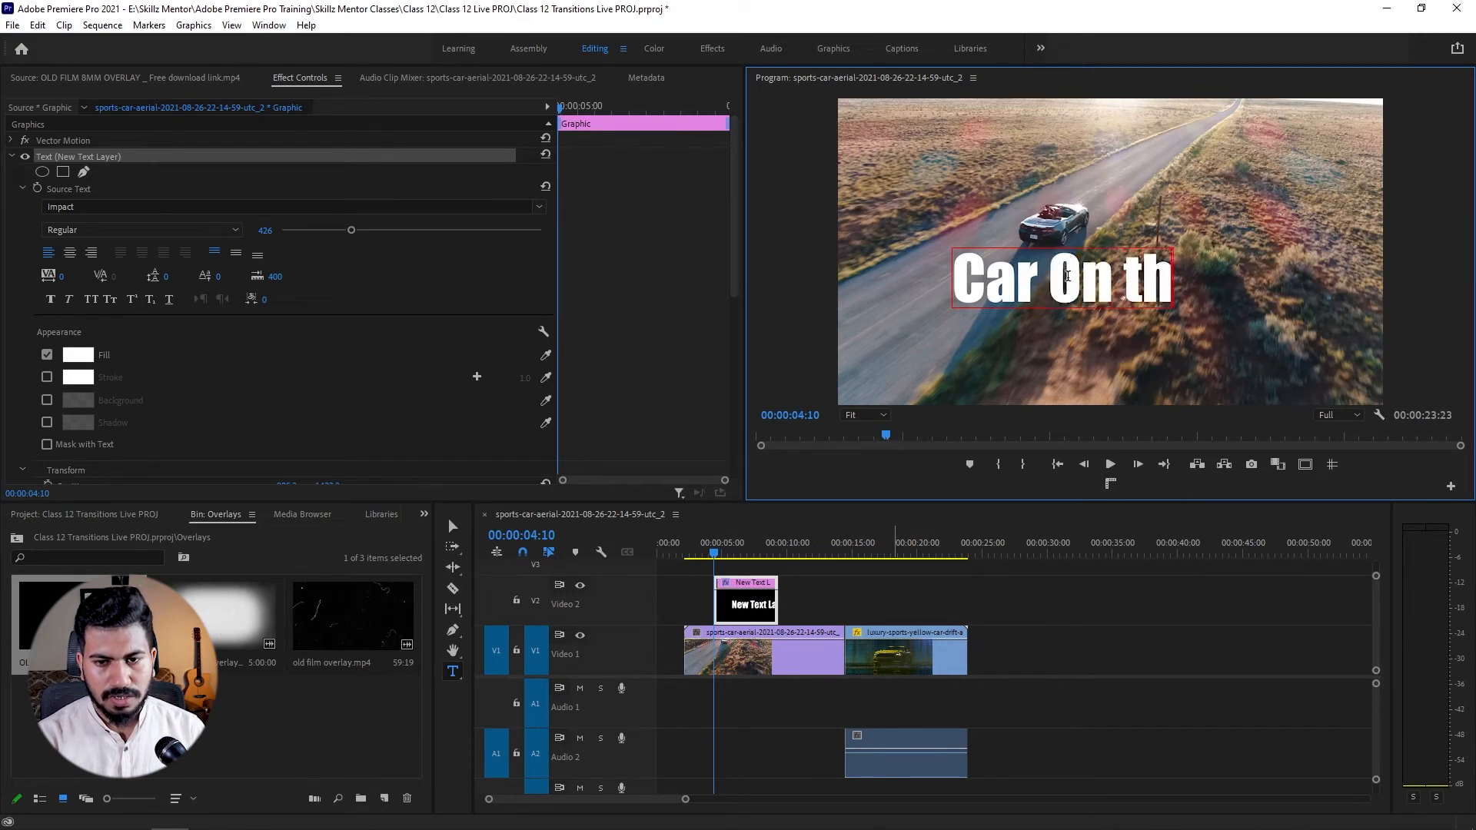
text(e Road)
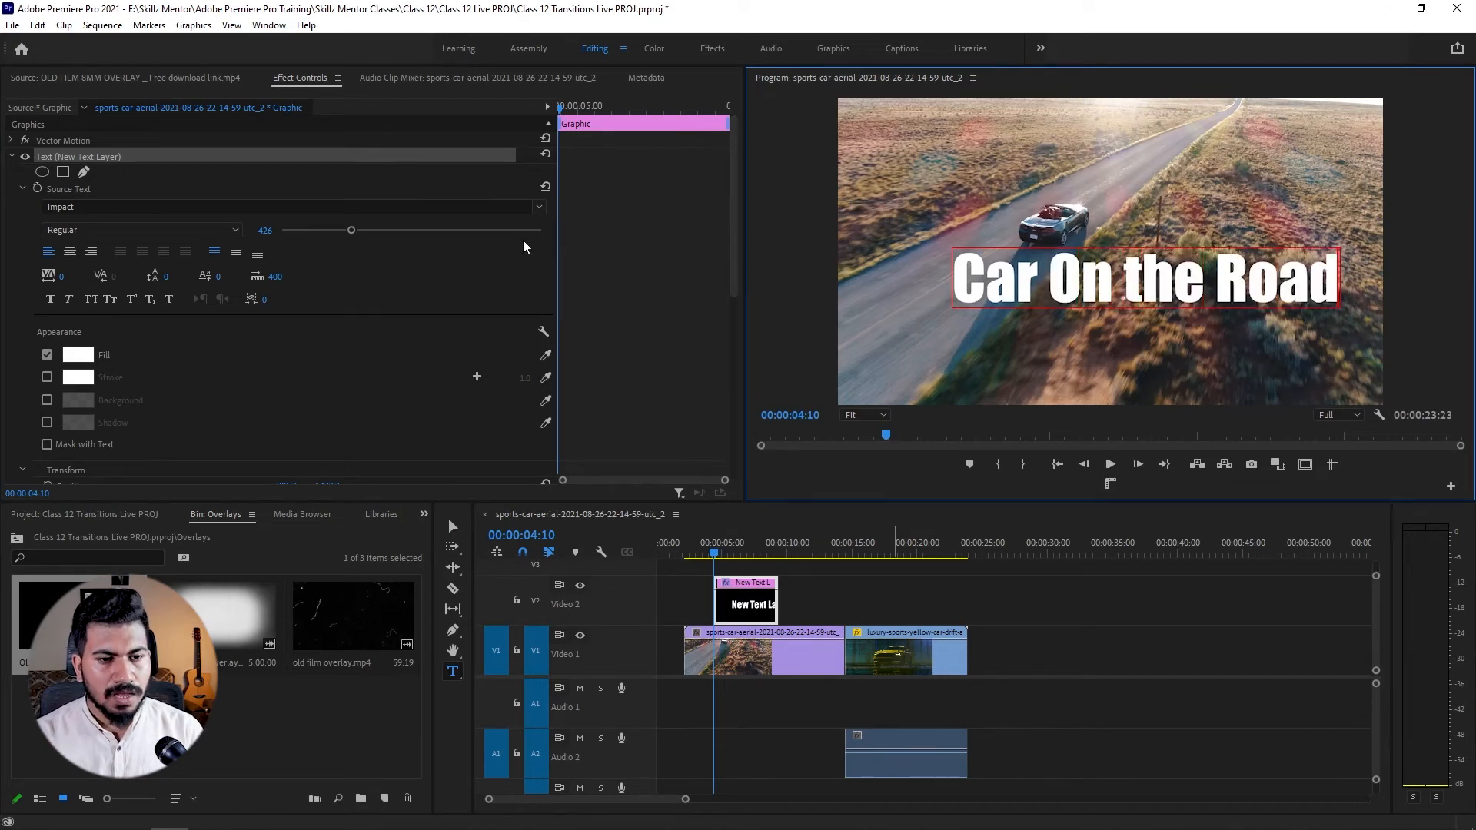
click(452, 525)
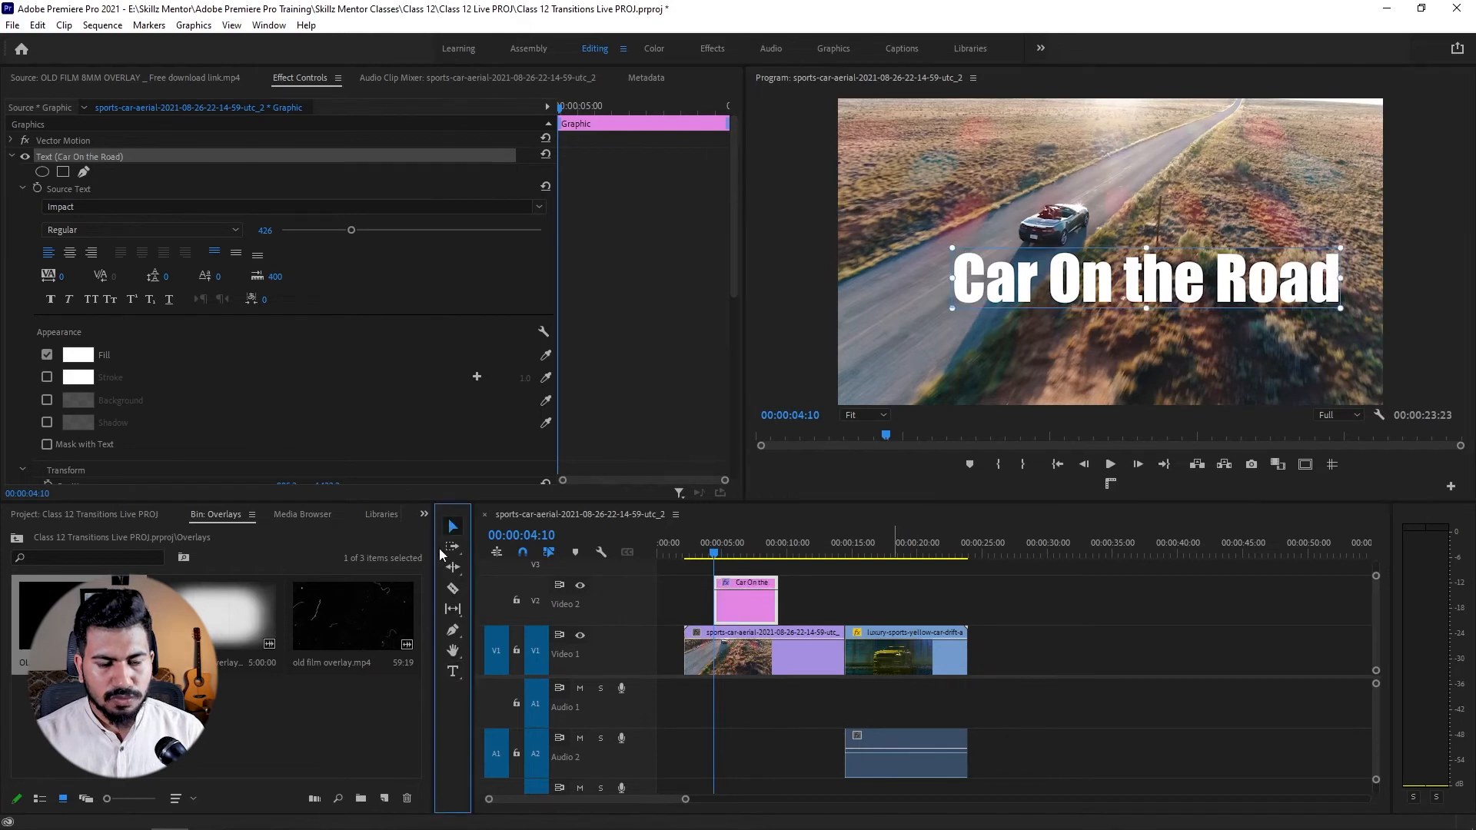
drag(1154, 298, 1141, 282)
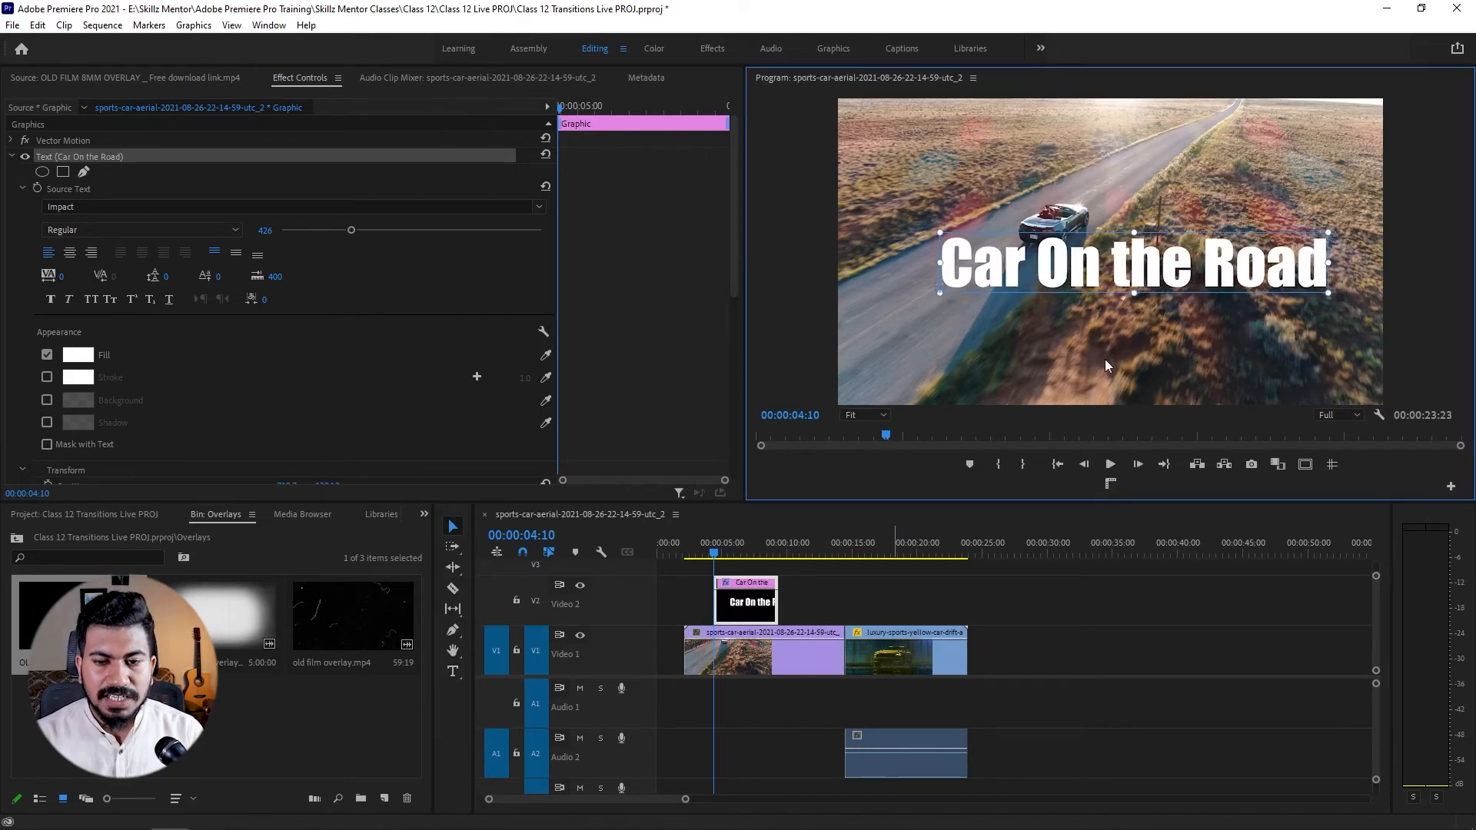
- Try the Dissolve blend mode on the title at 00:00:06:02 and scrub its opacity
click(736, 547)
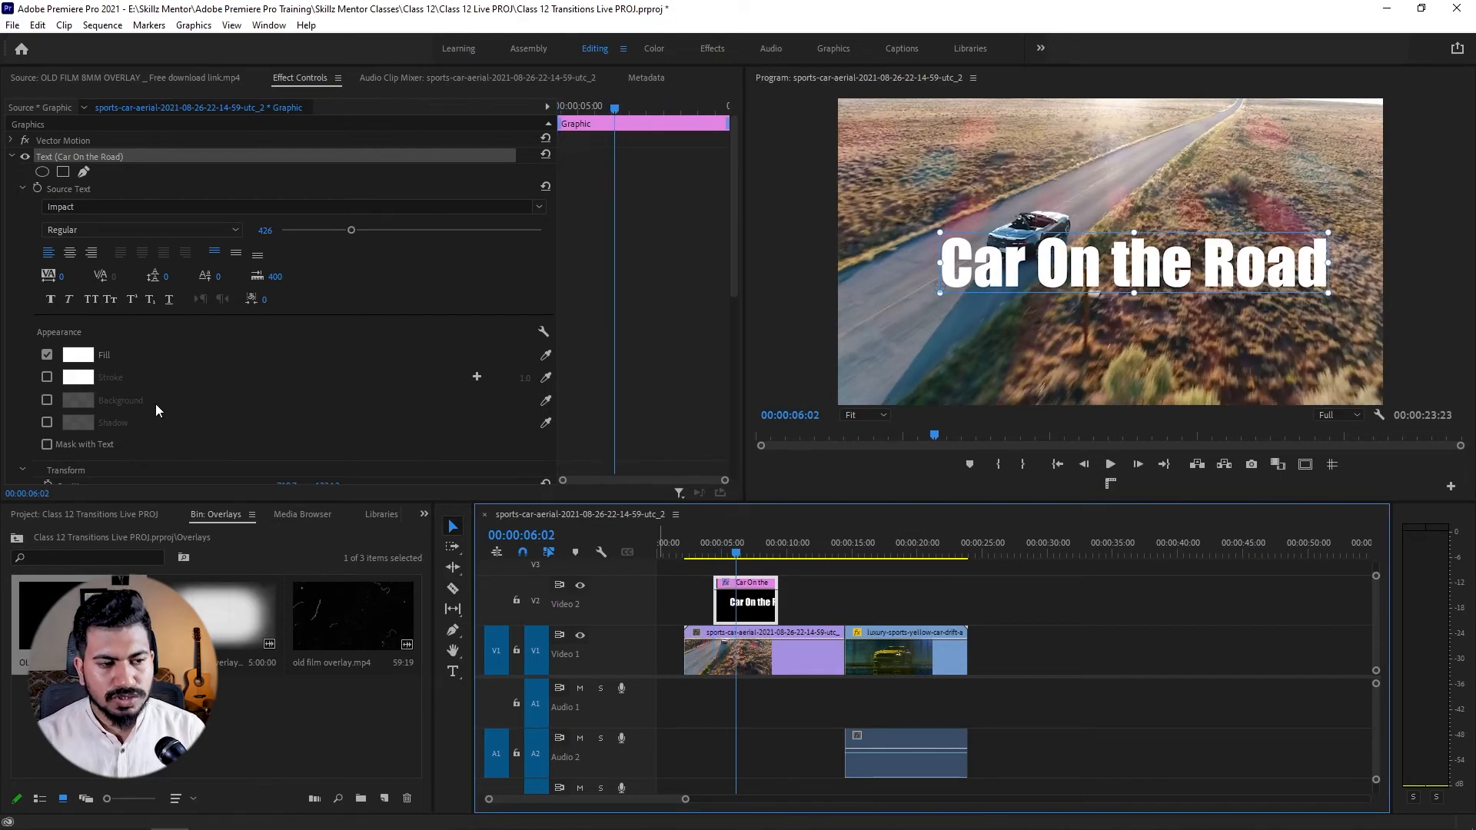
scroll(266, 424, down, 2)
scroll(312, 379, up, 2)
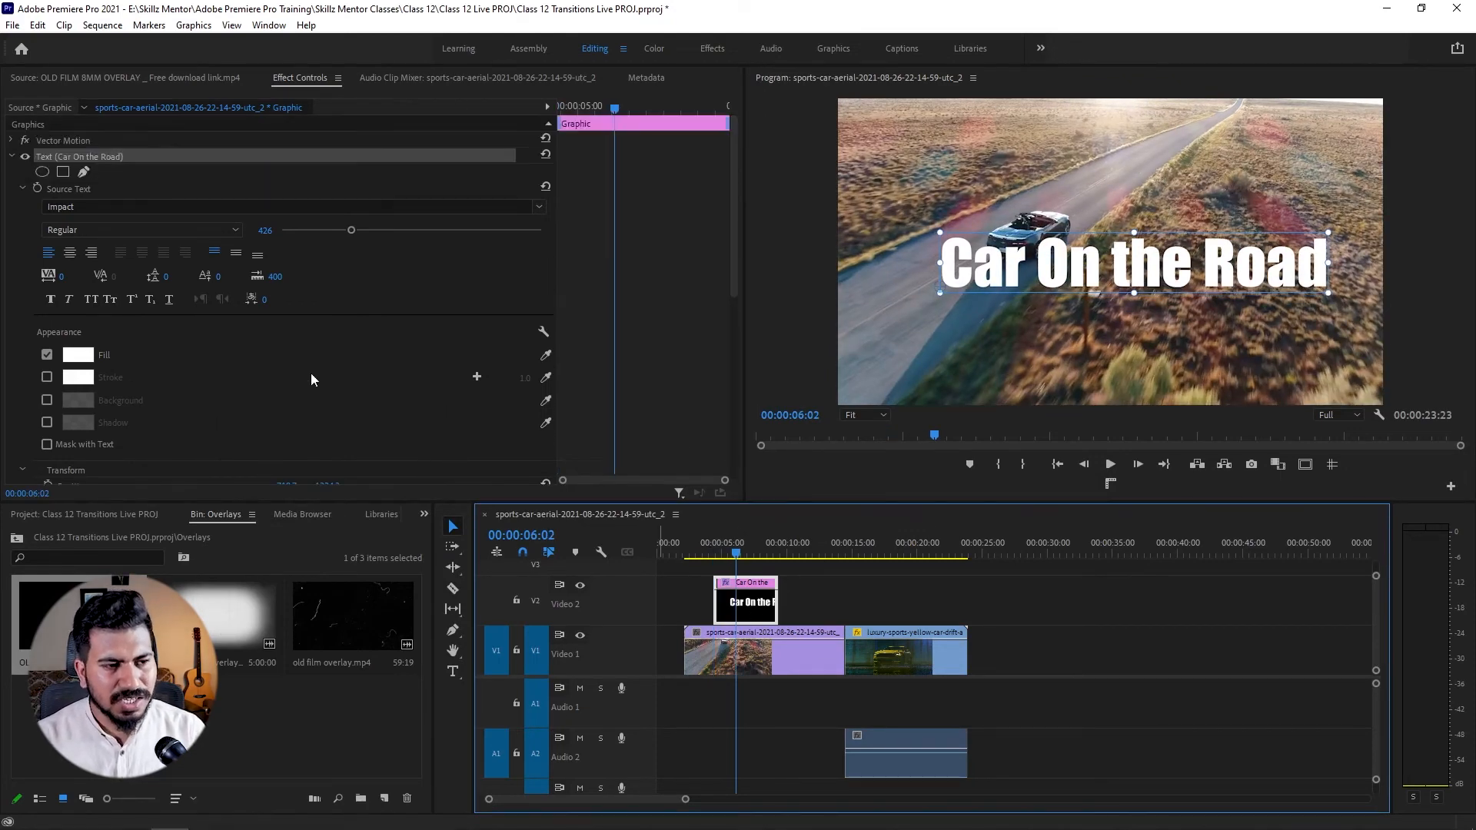
click(11, 158)
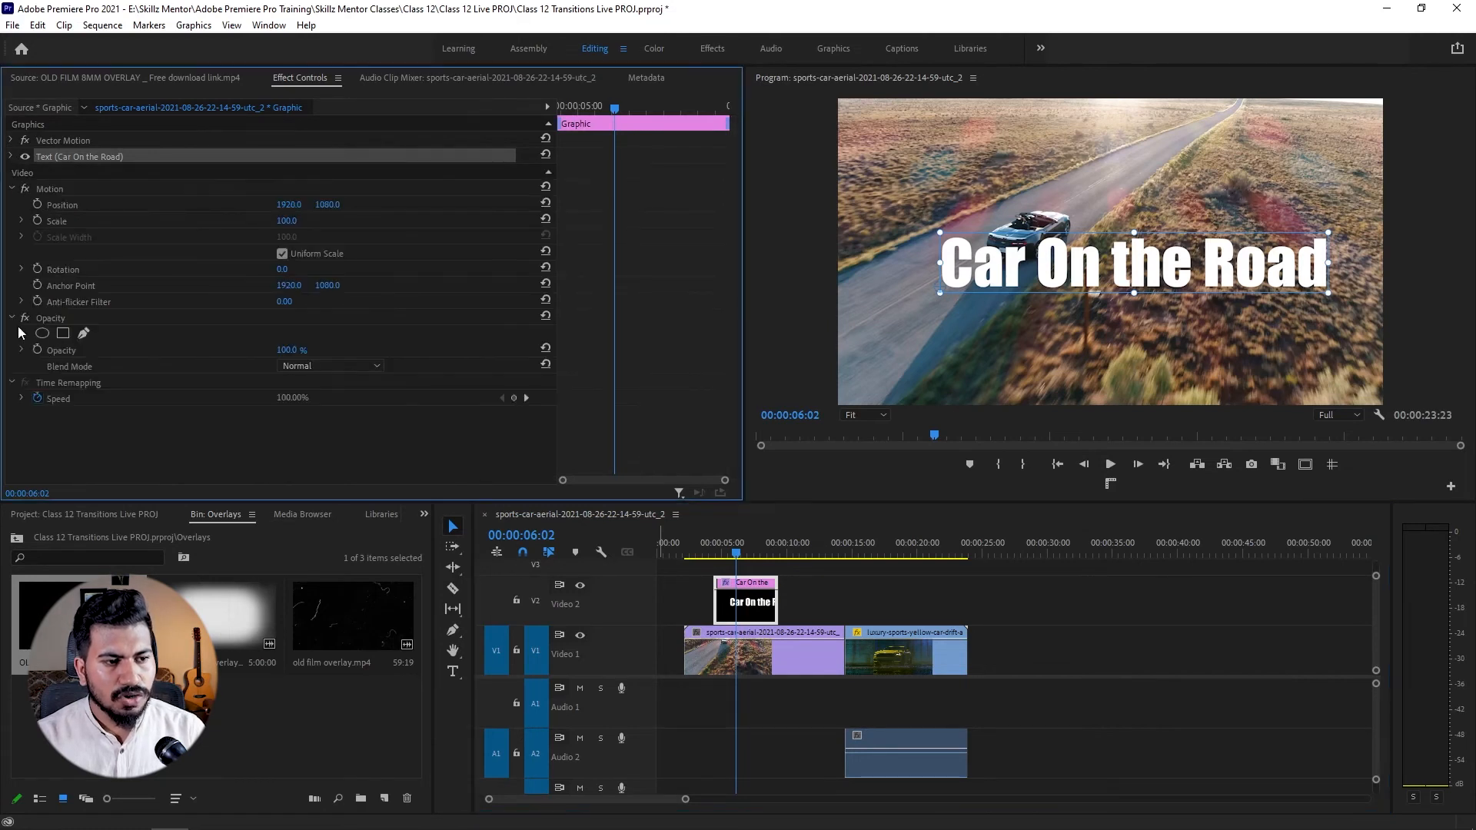
click(305, 368)
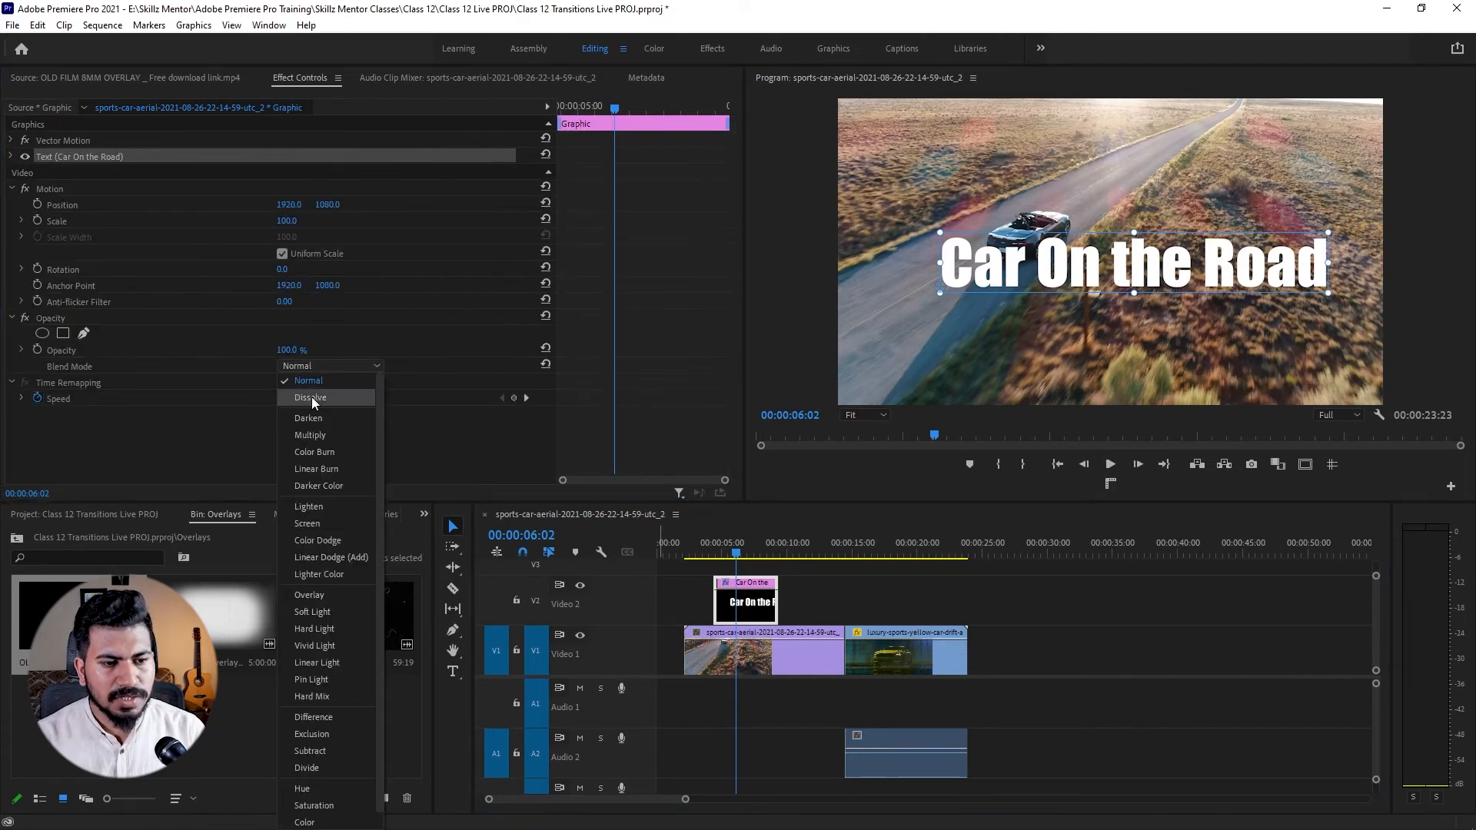
click(312, 414)
drag(288, 350, 332, 350)
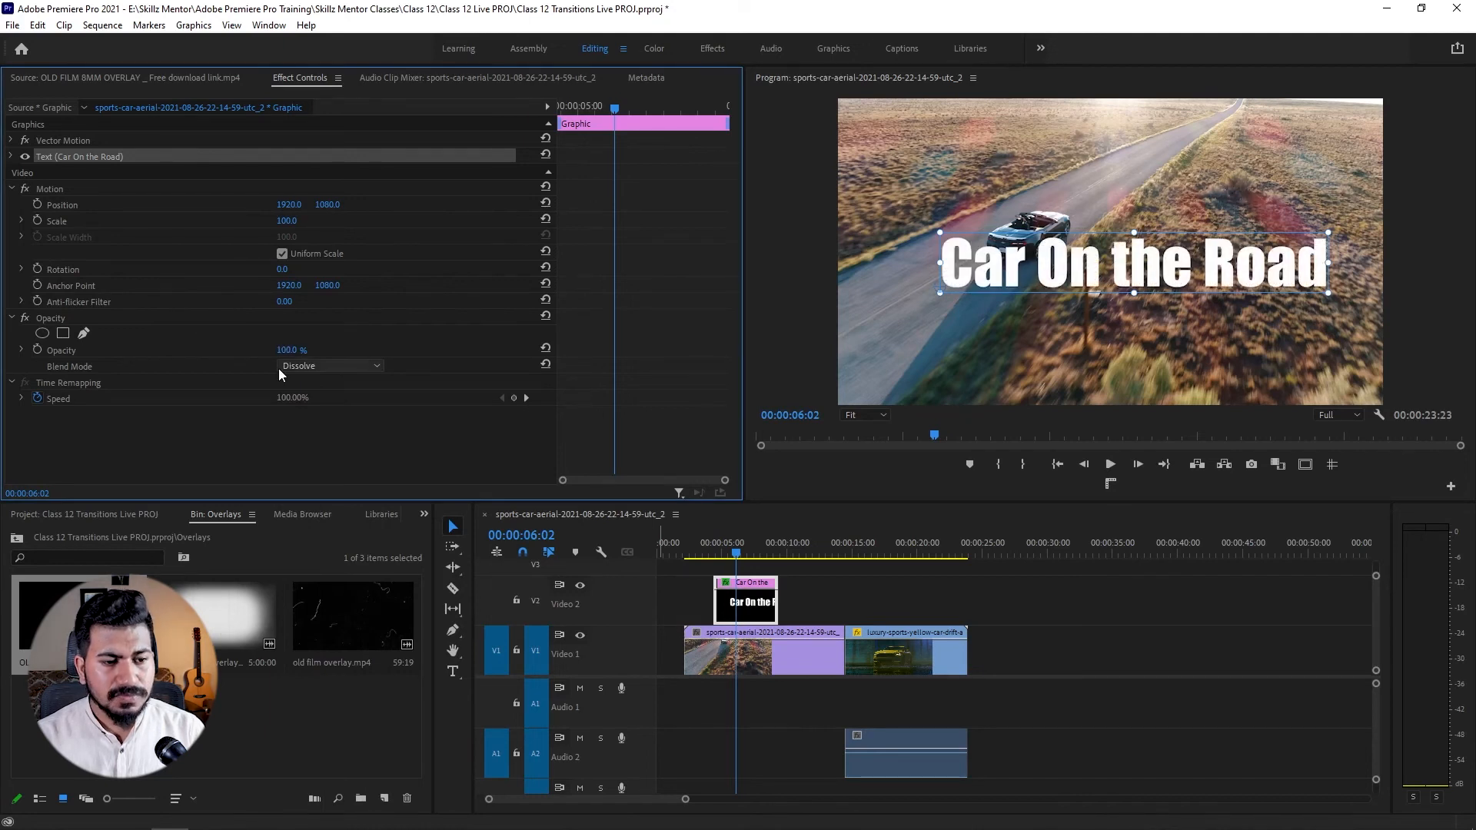
- Try the Multiply blend mode on the title, followed by Screen
click(286, 367)
click(325, 415)
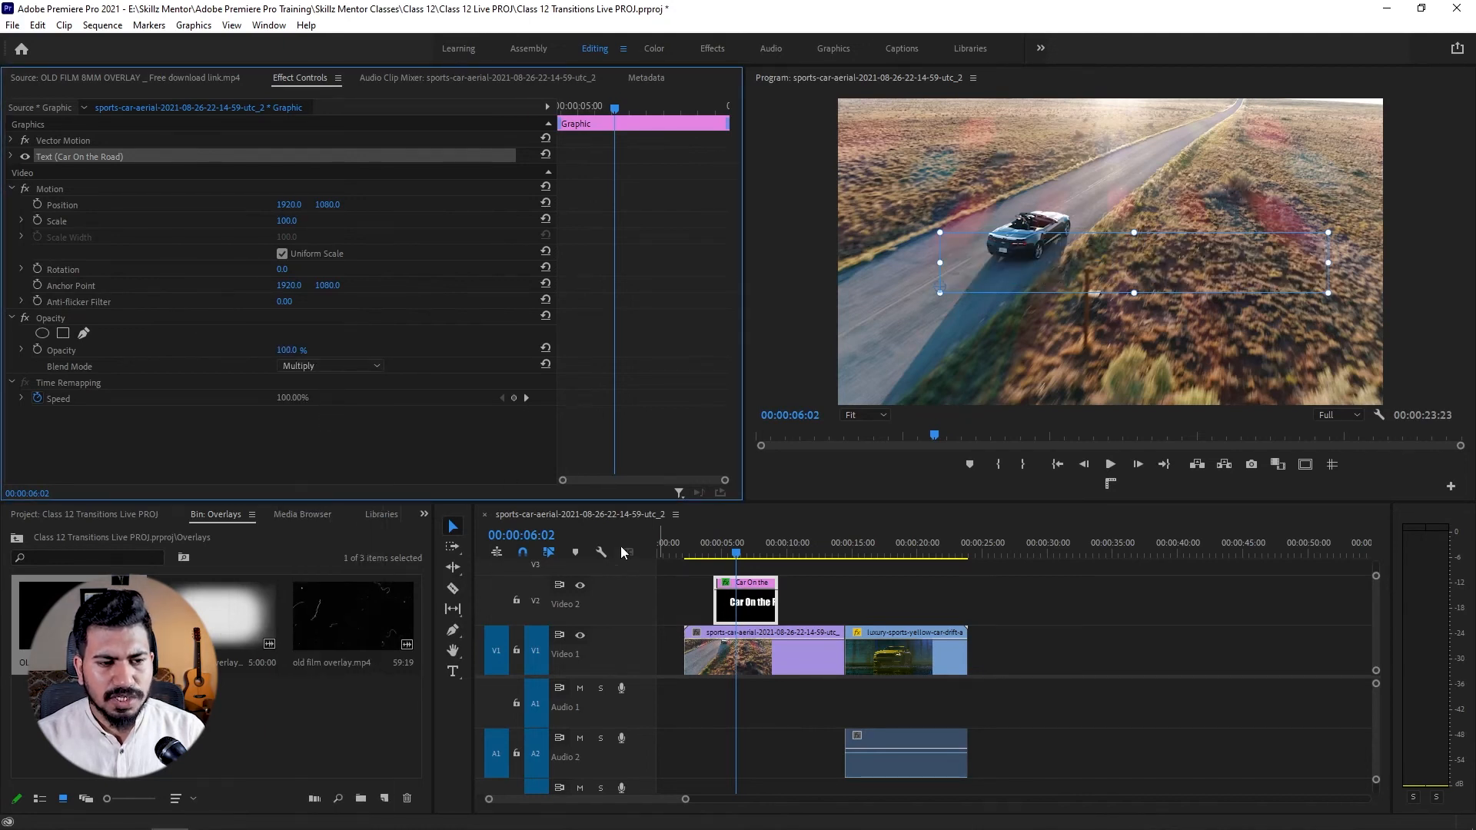
click(355, 366)
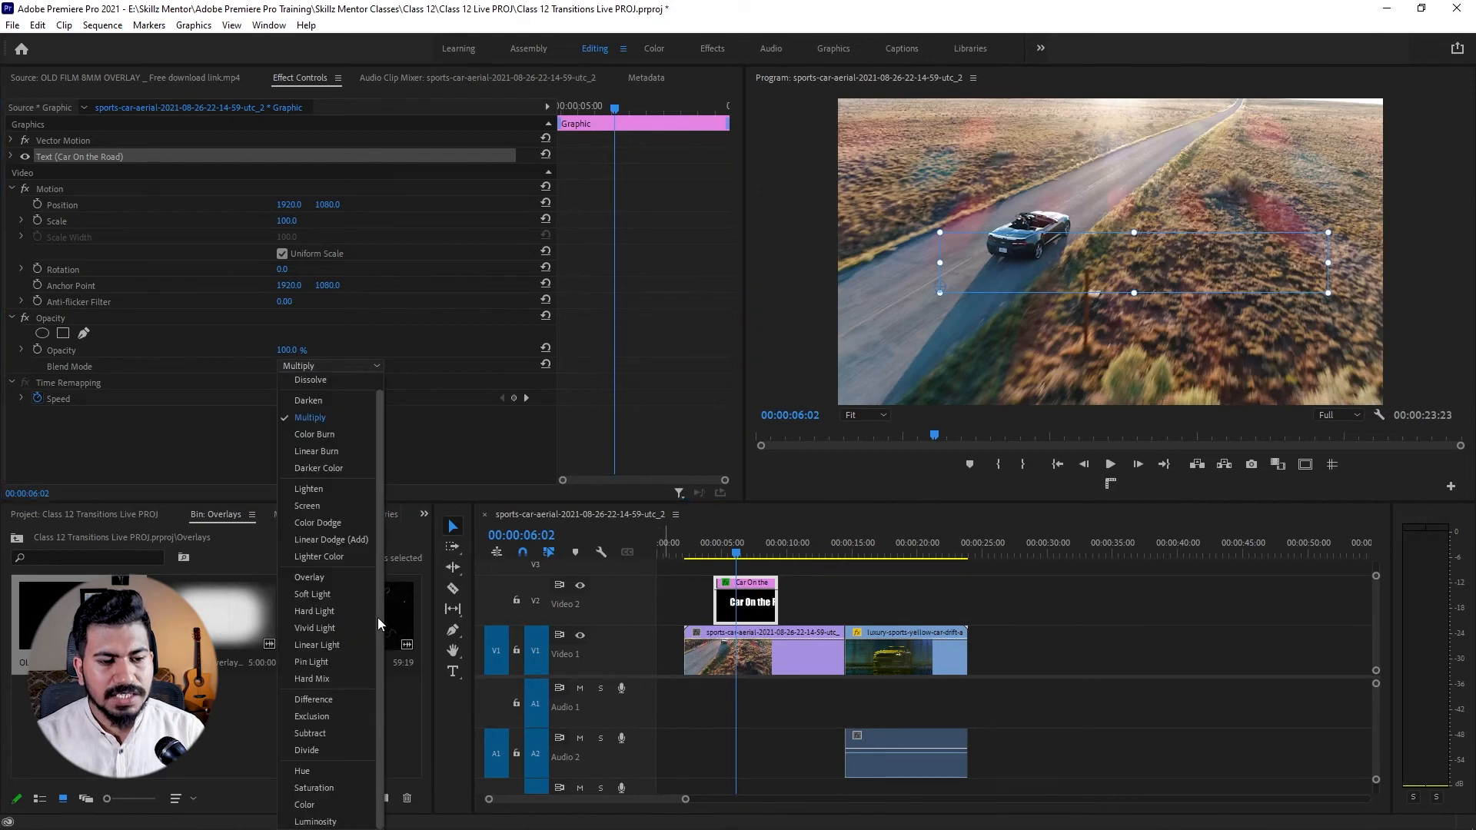
click(344, 498)
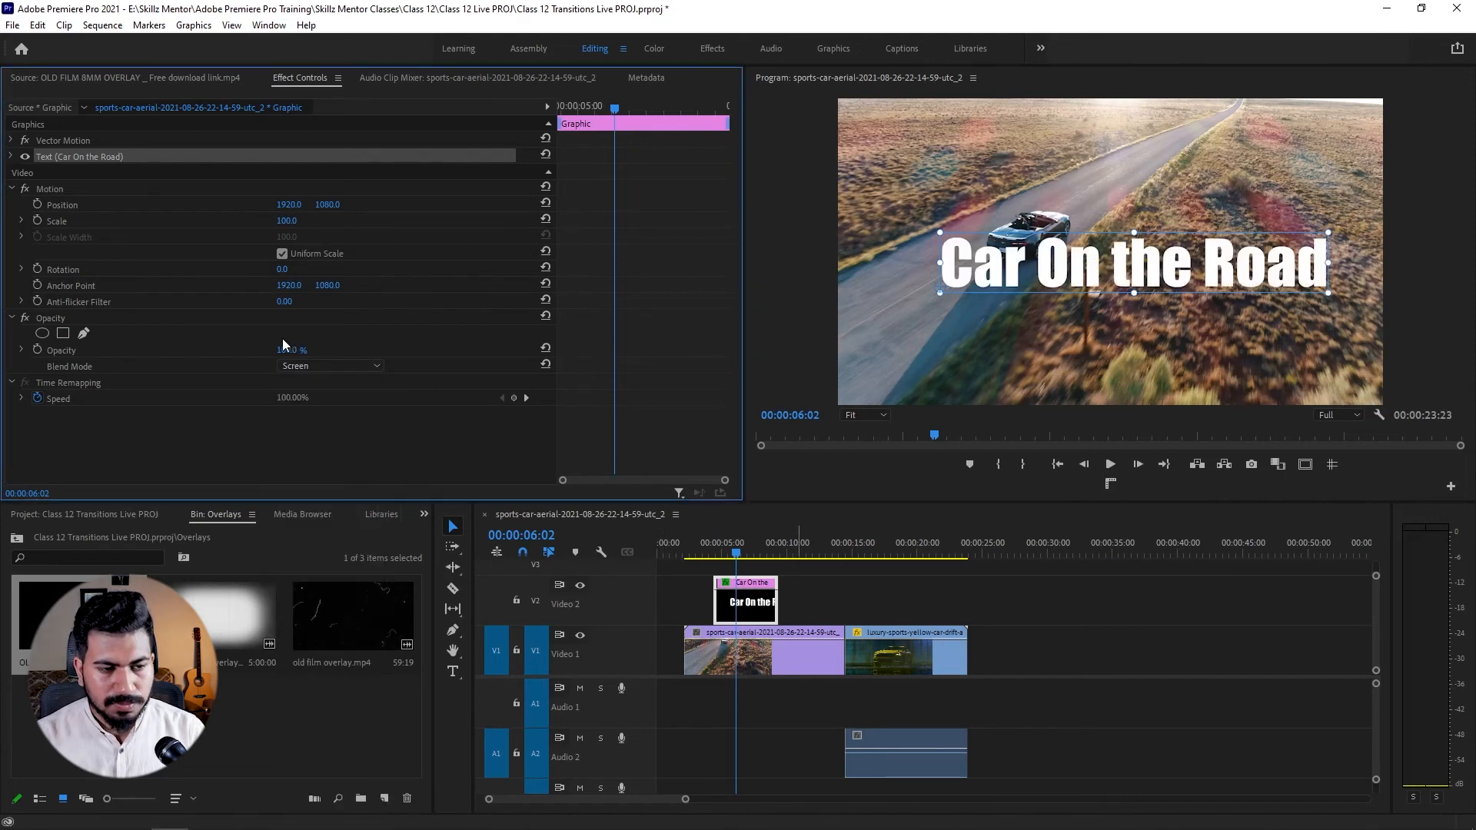
- Set the title's blend mode to Soft Light, preview it at 00:00:07:09 and move the title slightly up over the car
click(321, 367)
click(367, 587)
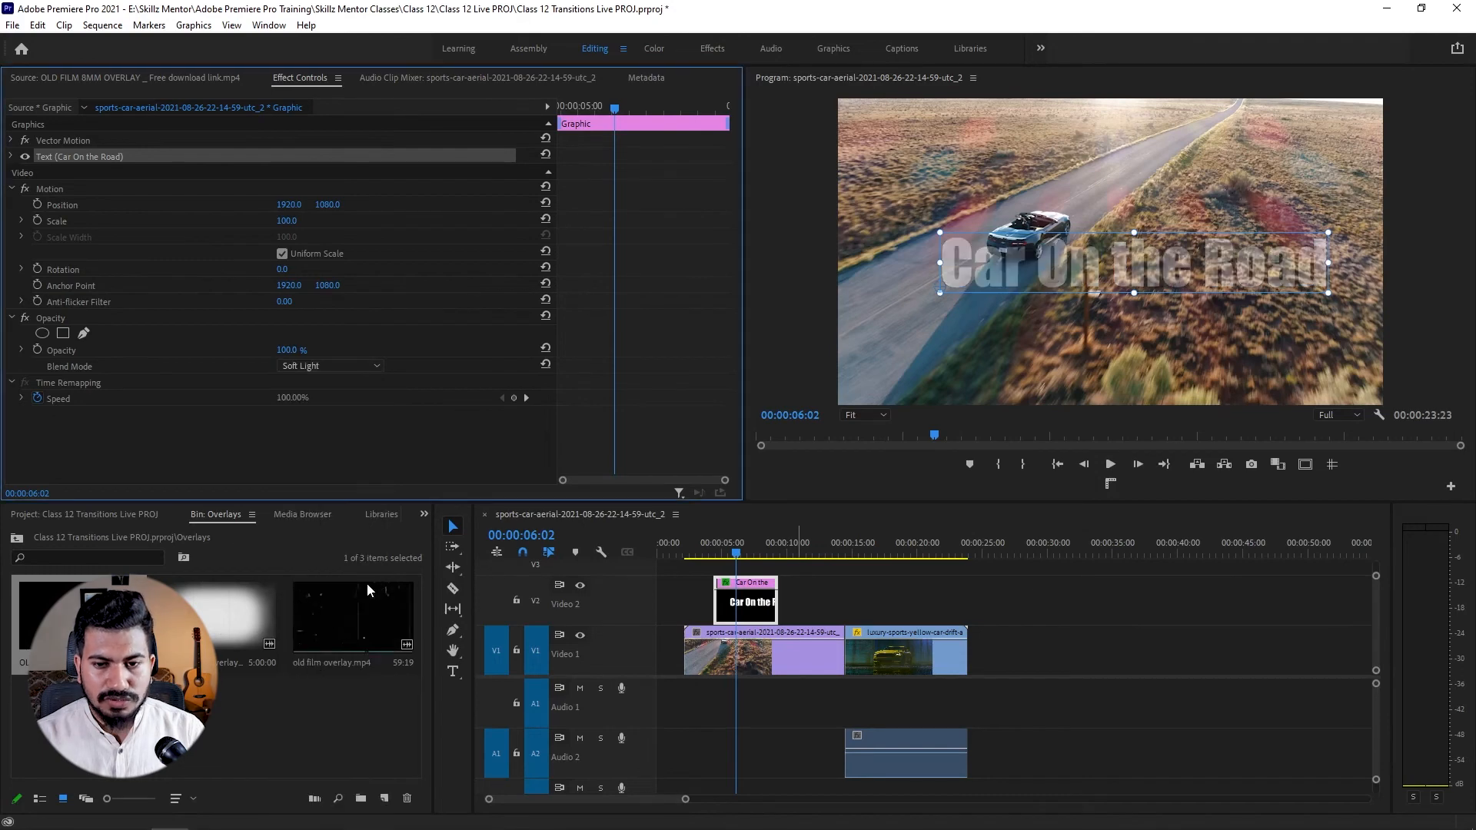
click(753, 545)
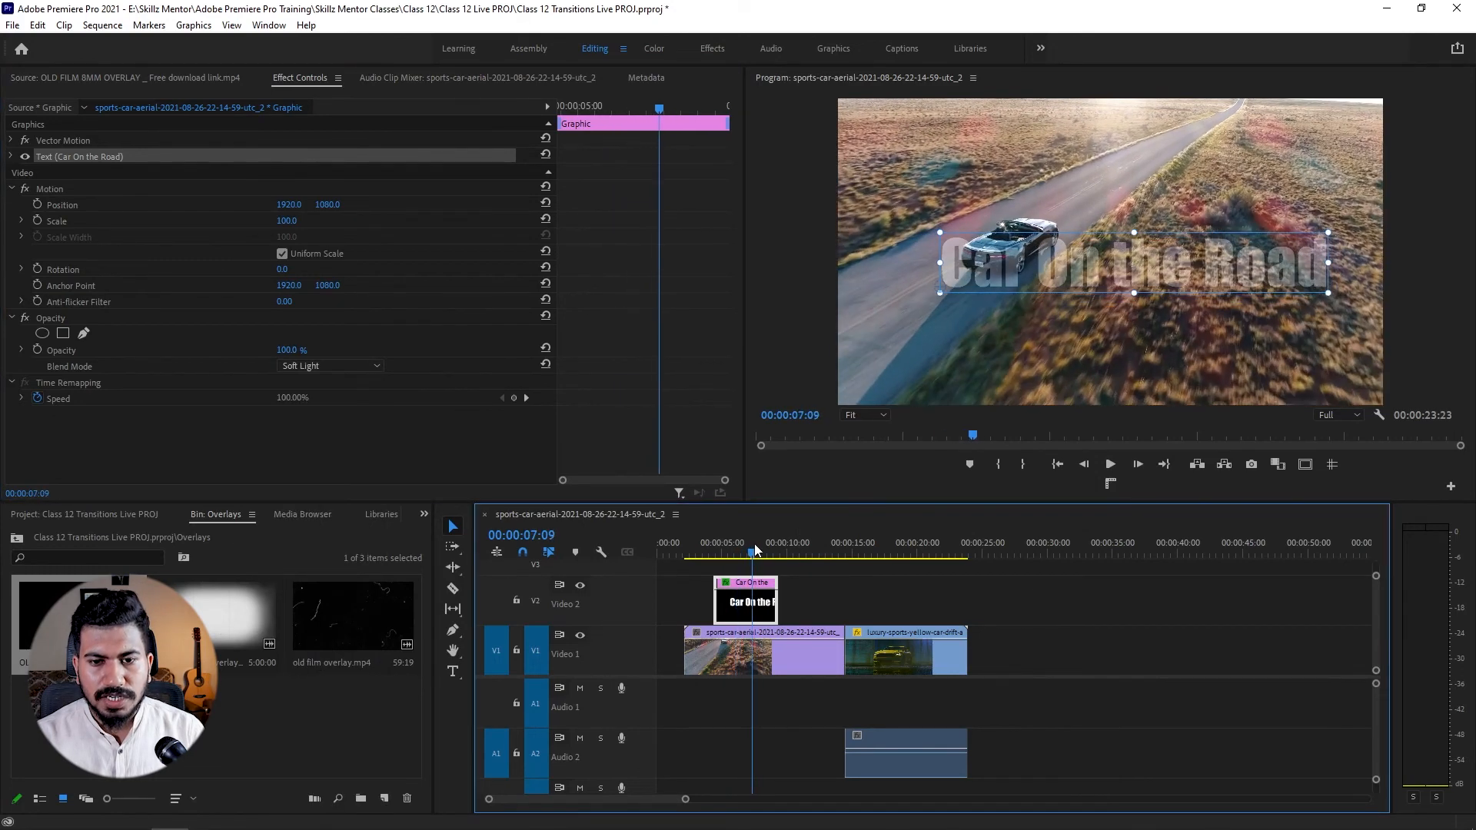
drag(1180, 271, 1176, 257)
click(1154, 624)
click(1128, 256)
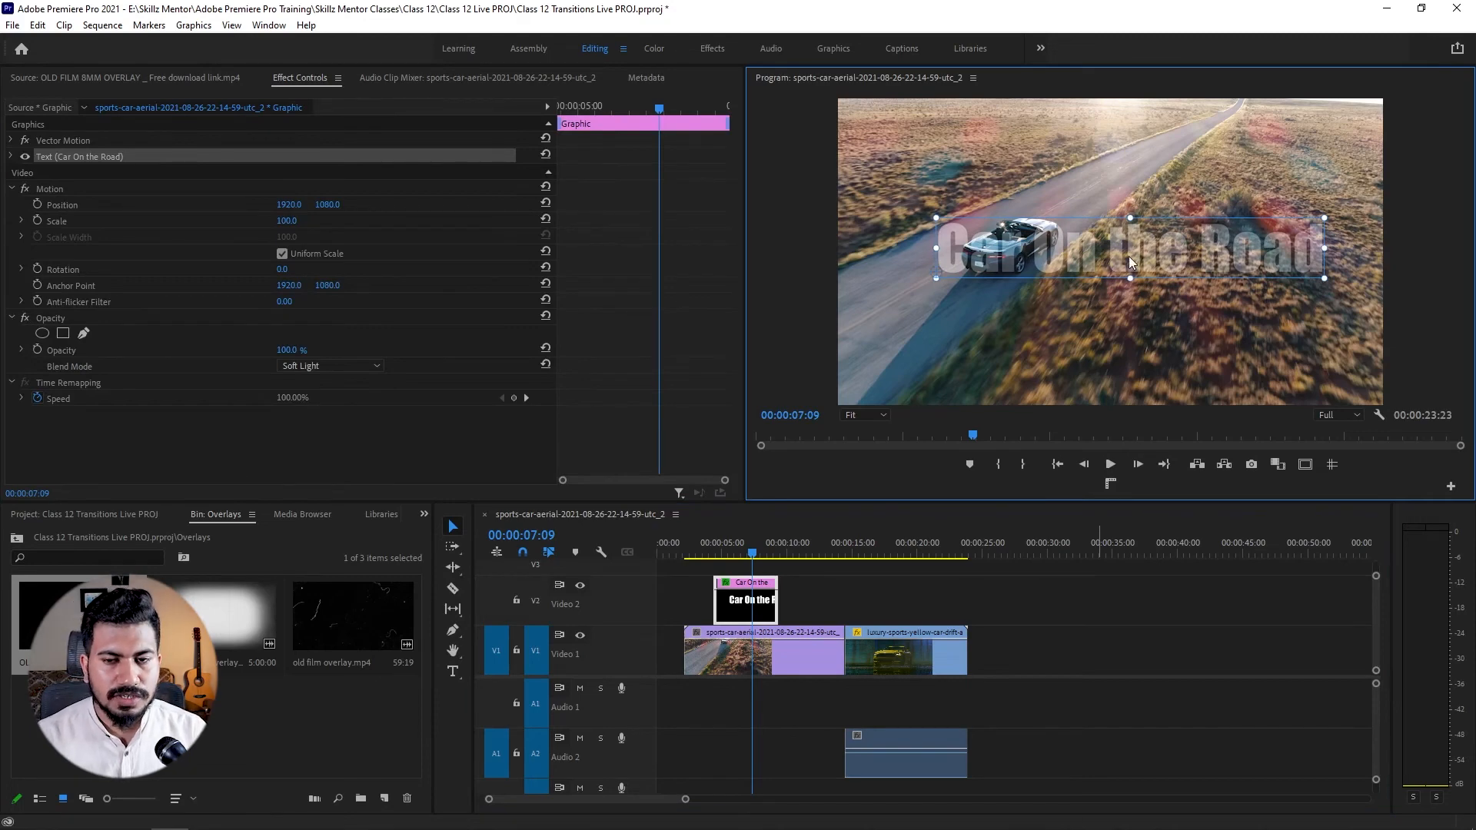